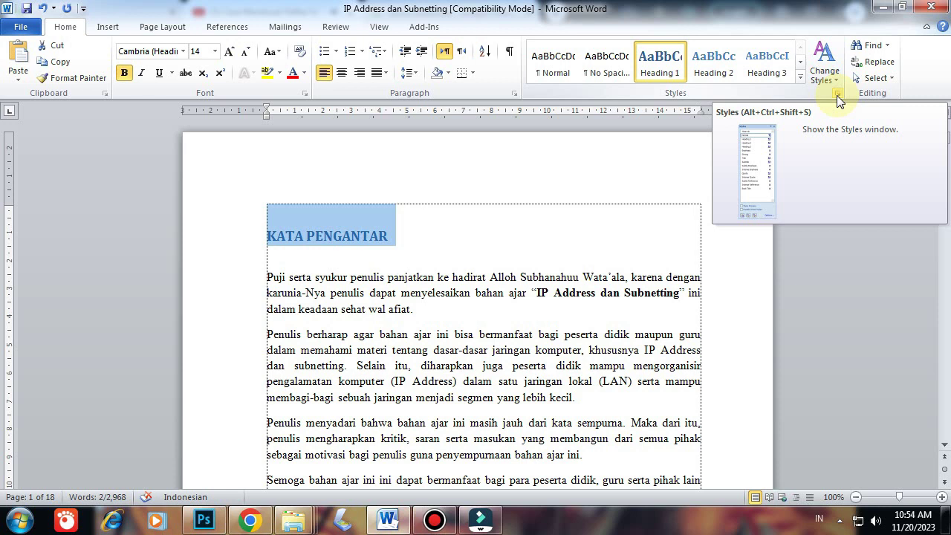
# - Configure the Styles pane to show all styles, keeping the recommended sort order, and close the pane
pyautogui.click(836, 95)
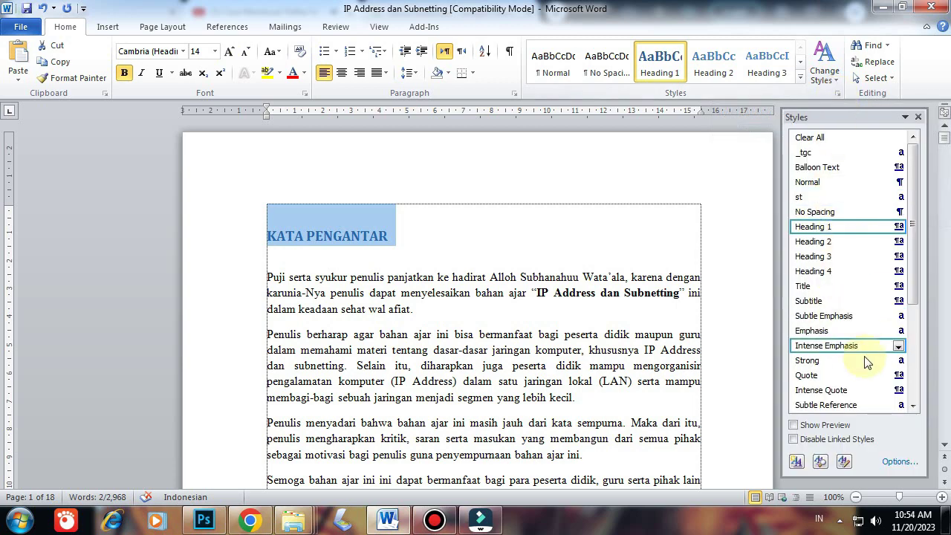
pyautogui.click(897, 467)
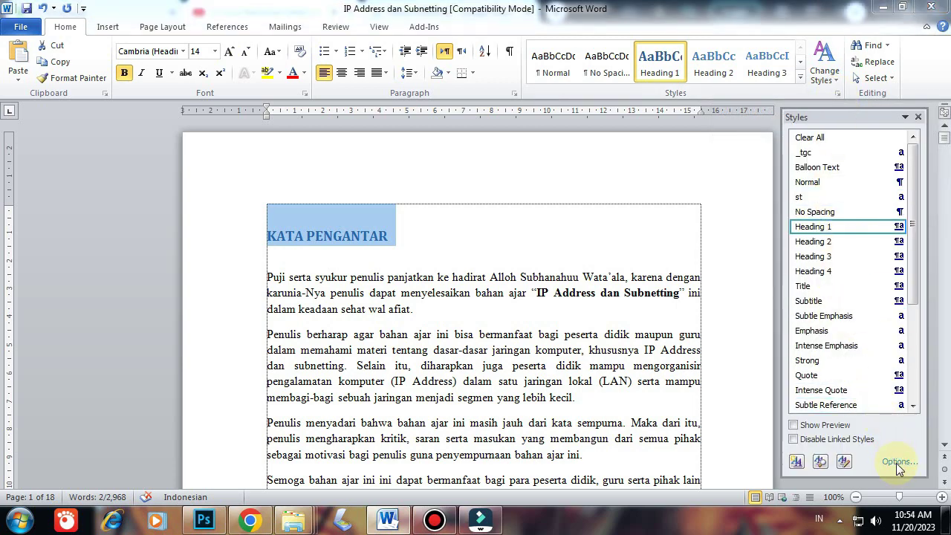
pyautogui.click(594, 170)
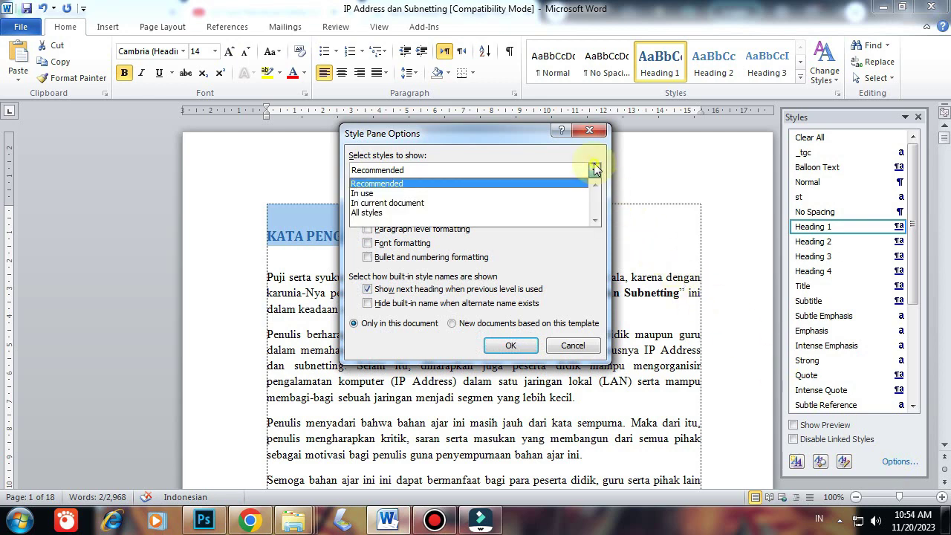
pyautogui.click(407, 214)
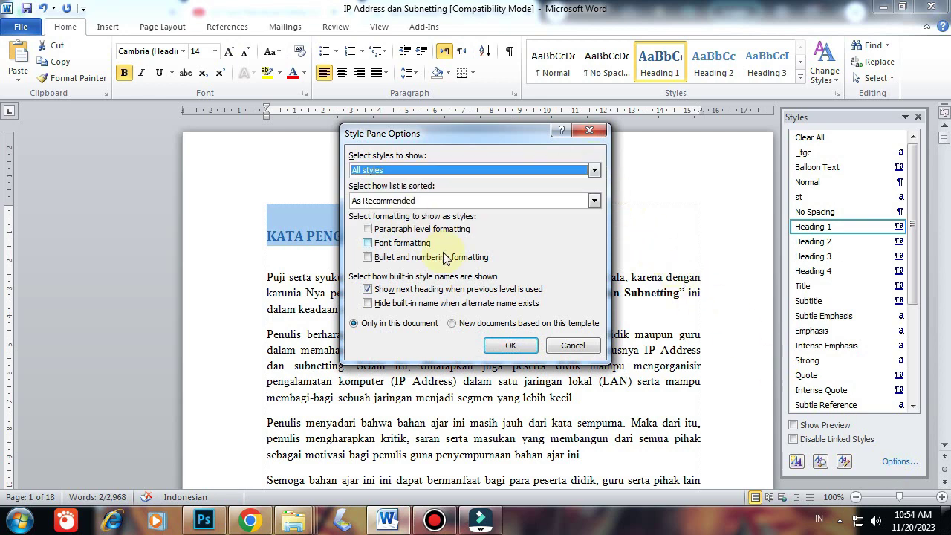
pyautogui.click(508, 345)
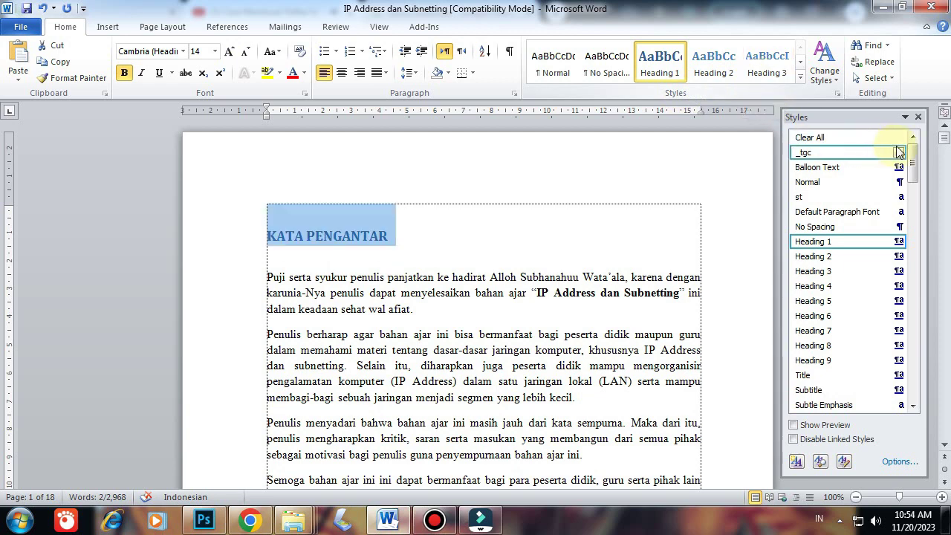
pyautogui.click(919, 119)
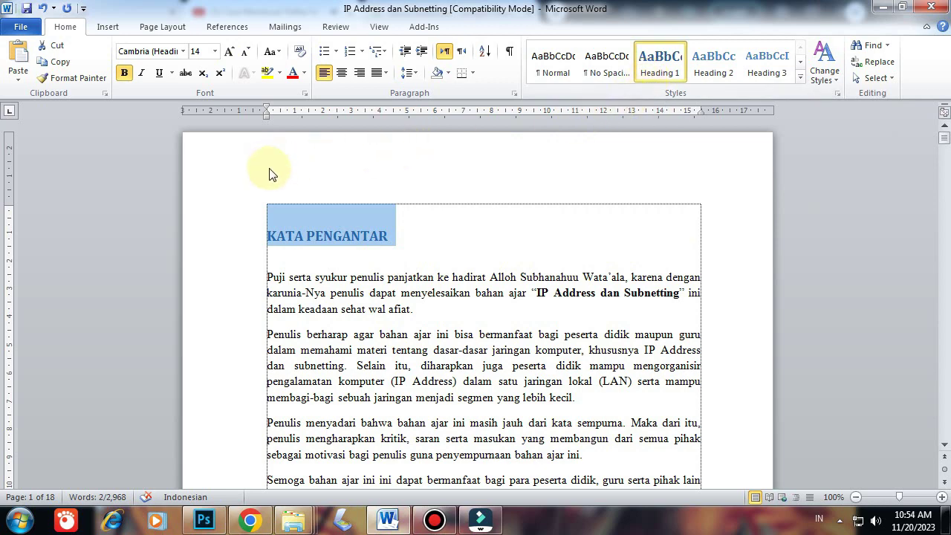
# - Format the KATA PENGANTAR heading in Times New Roman, size 14, and center it
pyautogui.click(182, 51)
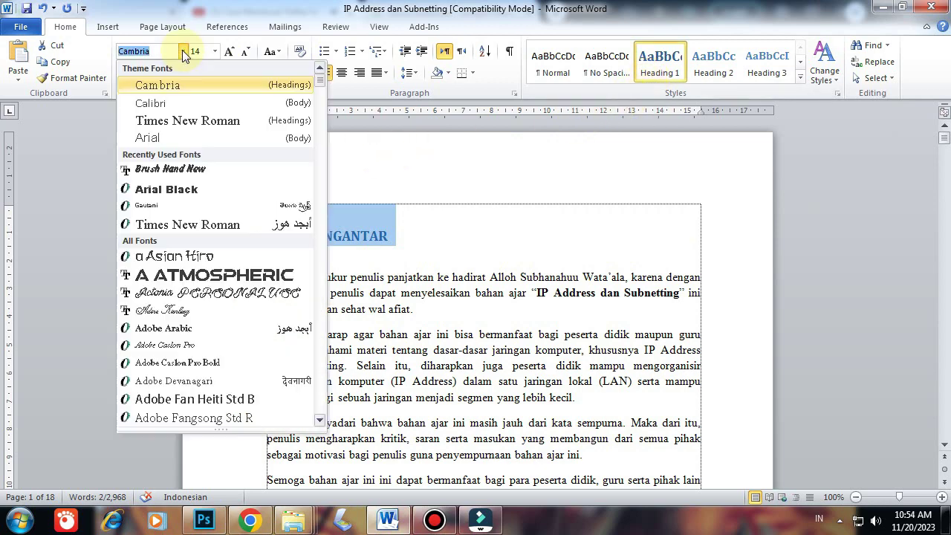
pyautogui.click(200, 120)
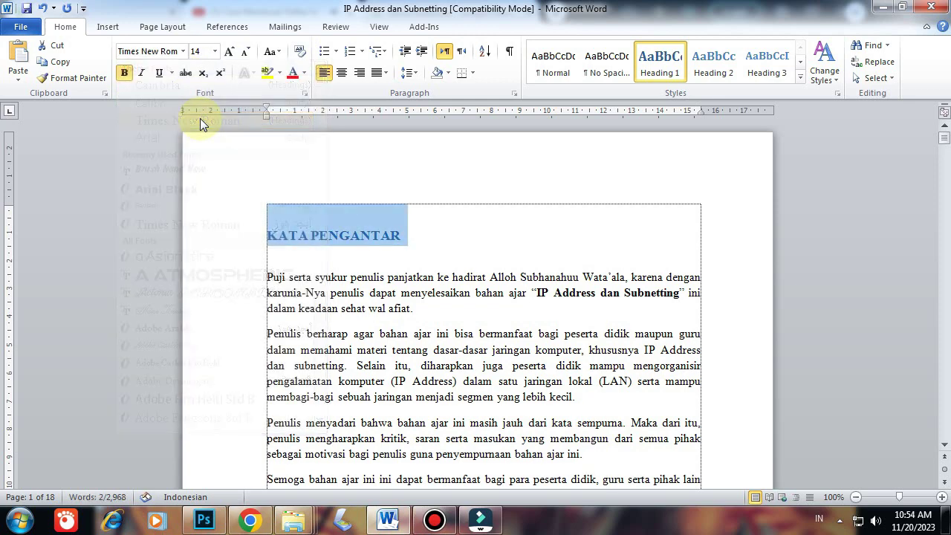
pyautogui.click(214, 51)
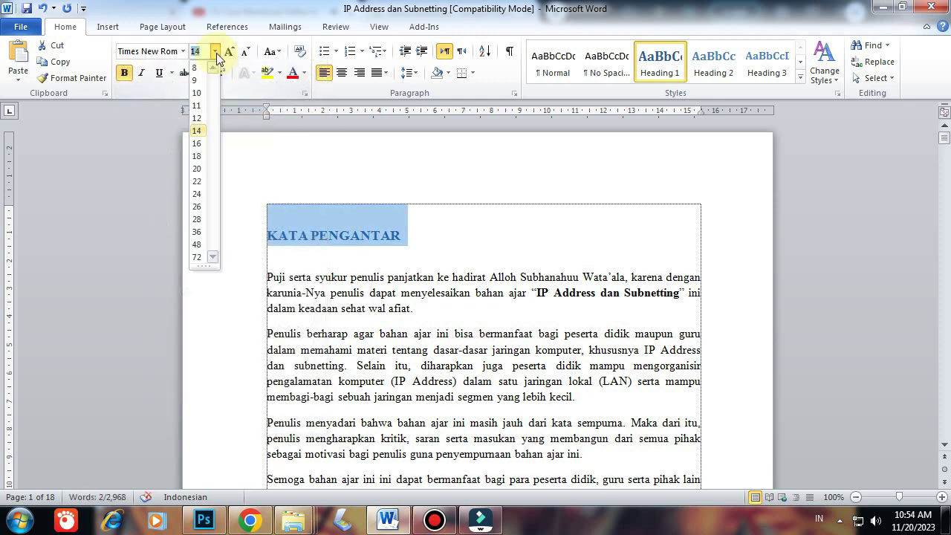
pyautogui.click(198, 130)
pyautogui.click(341, 73)
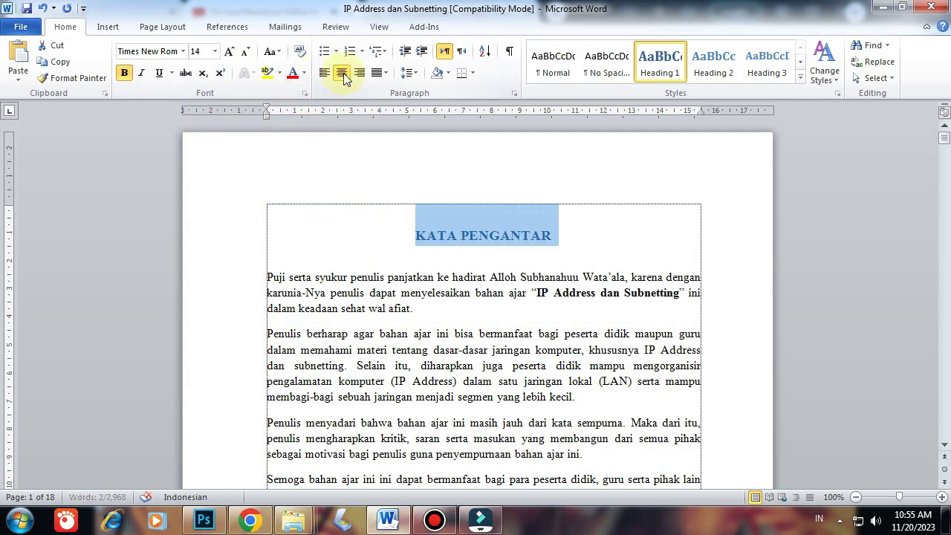
# - Set the KATA PENGANTAR heading's font color to Automatic and remove the space before its paragraph
pyautogui.click(303, 73)
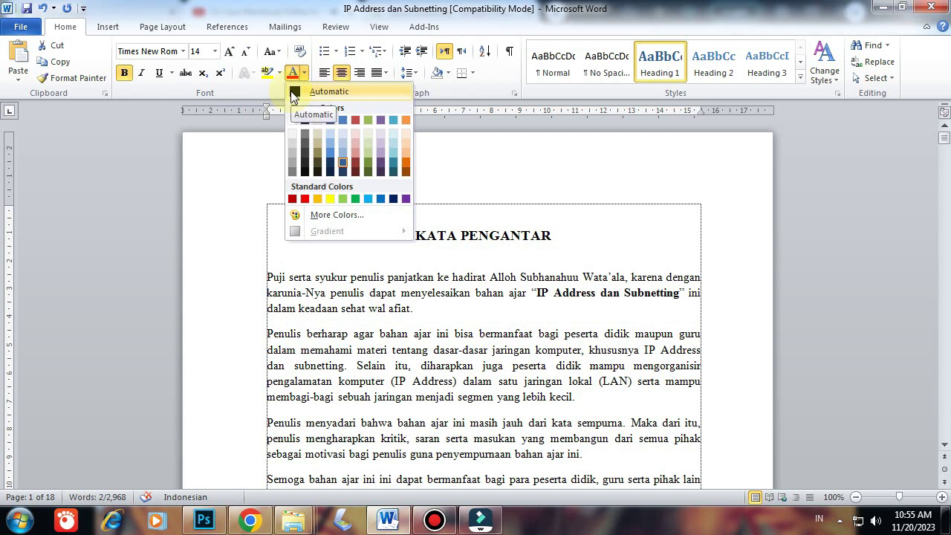
pyautogui.click(291, 92)
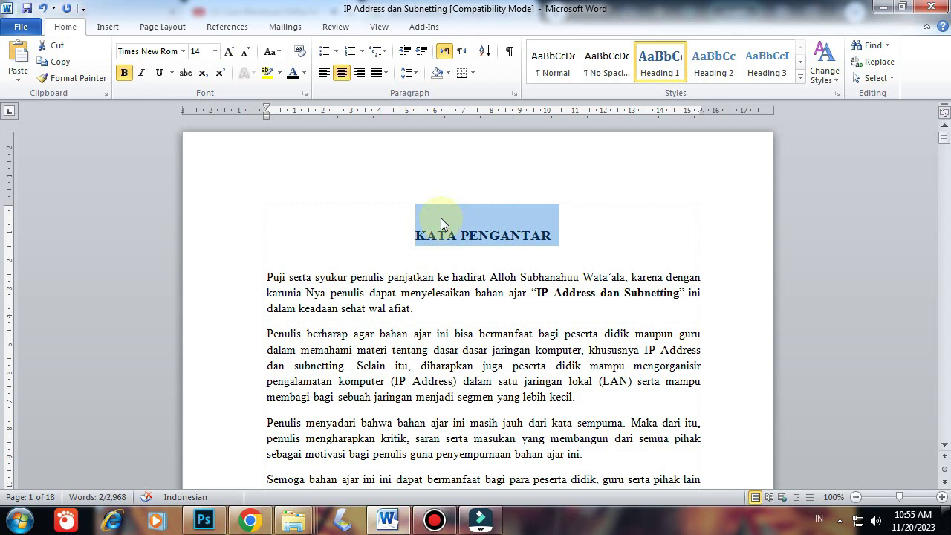
pyautogui.click(408, 73)
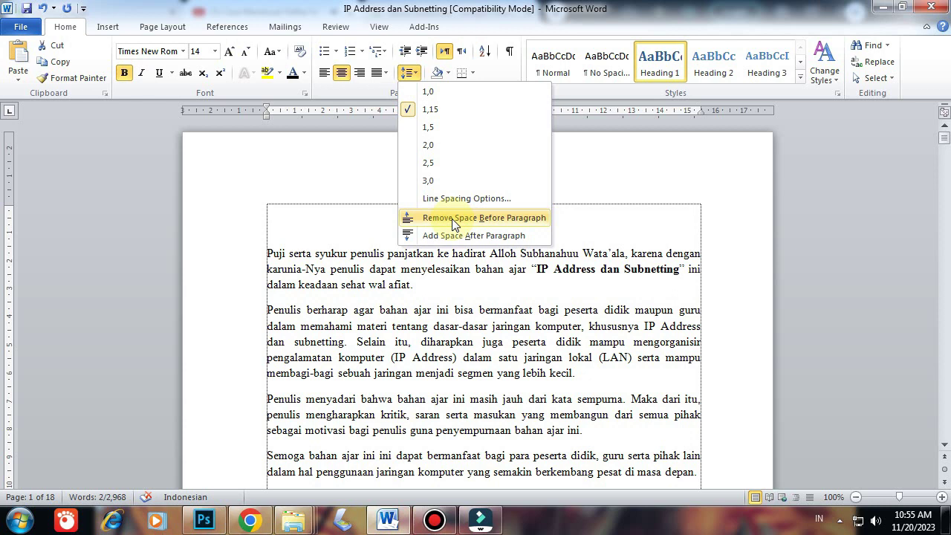
pyautogui.click(446, 218)
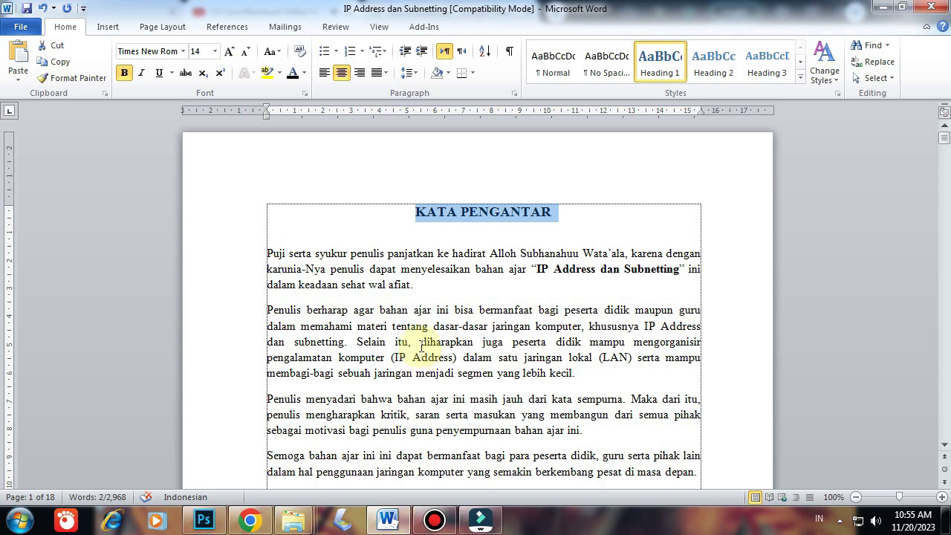
# - Copy the formatting of the KATA PENGANTAR heading onto the BAB I PENDAHULUAN heading with Format Painter
pyautogui.click(449, 212)
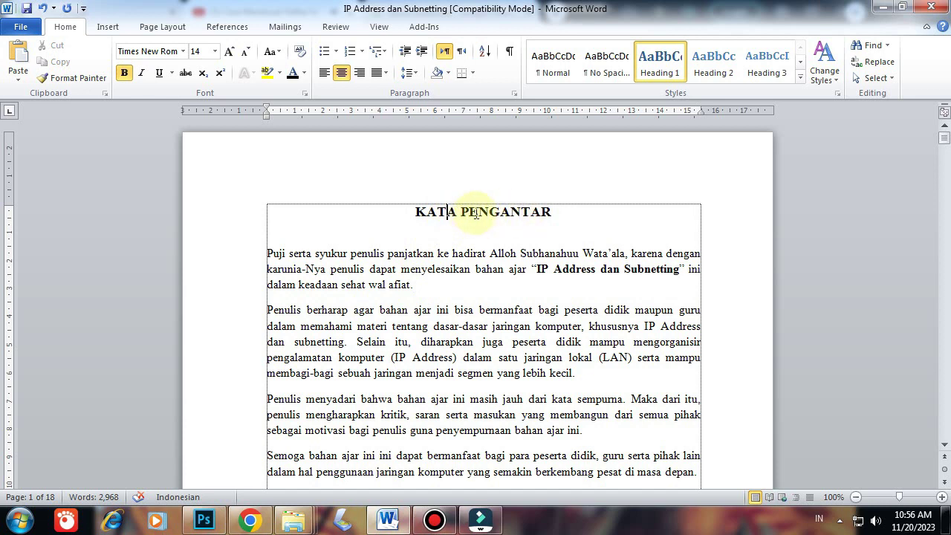
pyautogui.moveTo(416, 211); pyautogui.dragTo(519, 214)
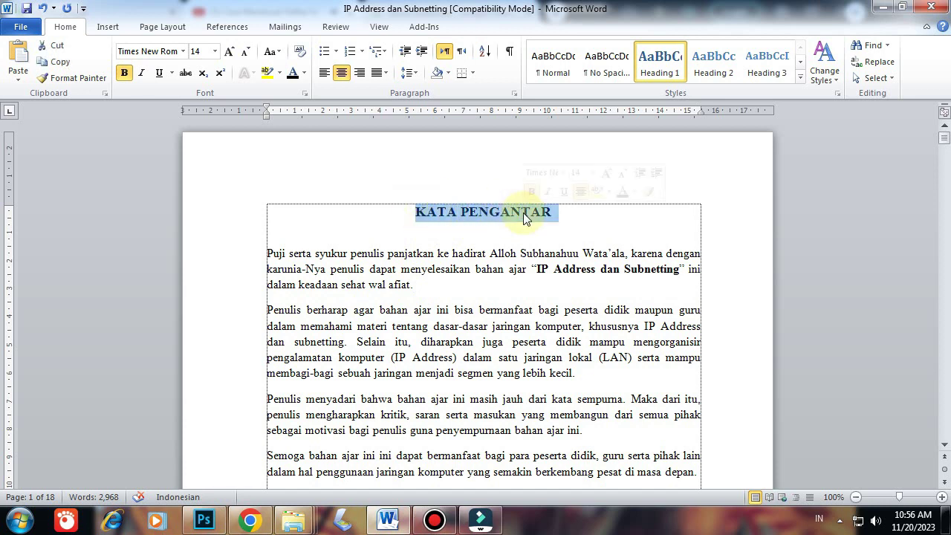
pyautogui.click(86, 81)
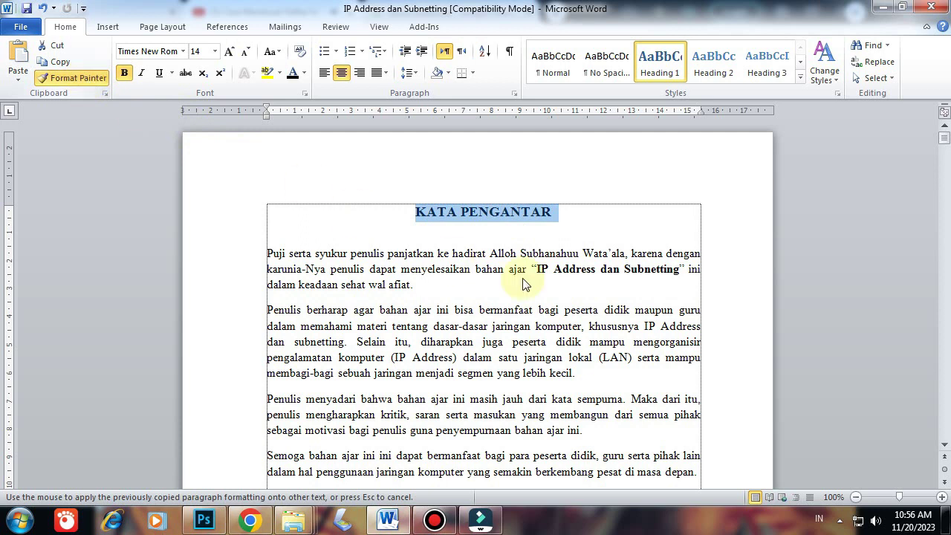
pyautogui.scroll(-5, 433, 277)
pyautogui.scroll(-8, 539, 287)
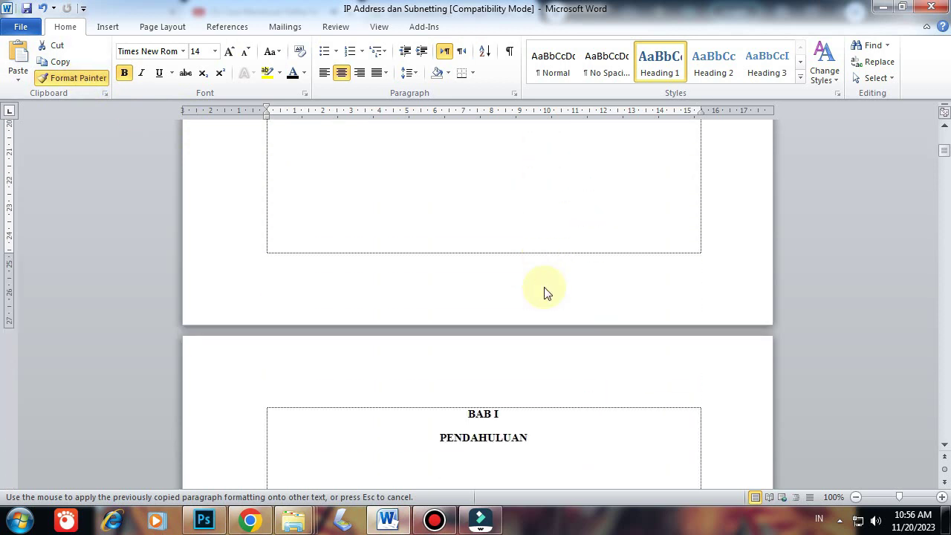
pyautogui.scroll(-2, 543, 301)
pyautogui.moveTo(462, 340); pyautogui.dragTo(531, 367)
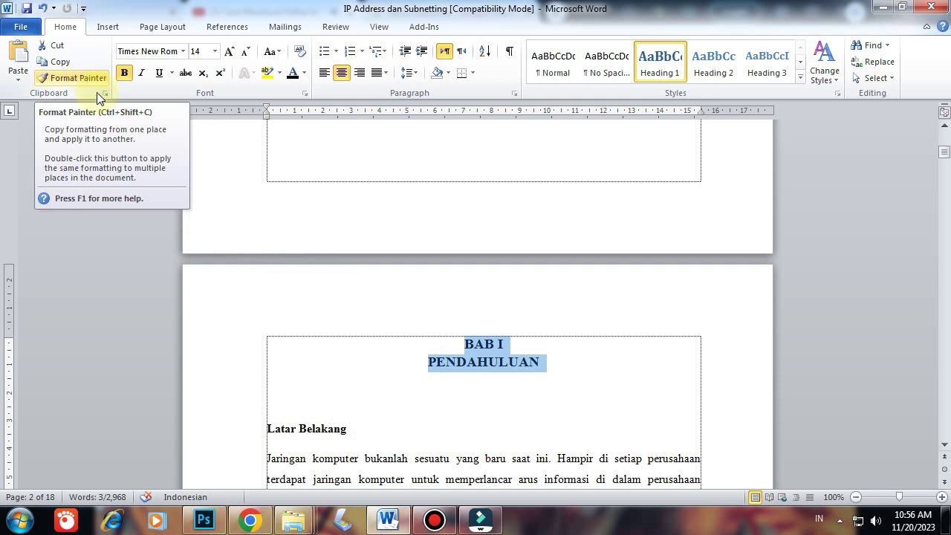
# - Copy the formatting of the BAB I PENDAHULUAN heading onto the BAB II KEGIATAN BELAJAR heading with Format Painter
pyautogui.click(570, 525)
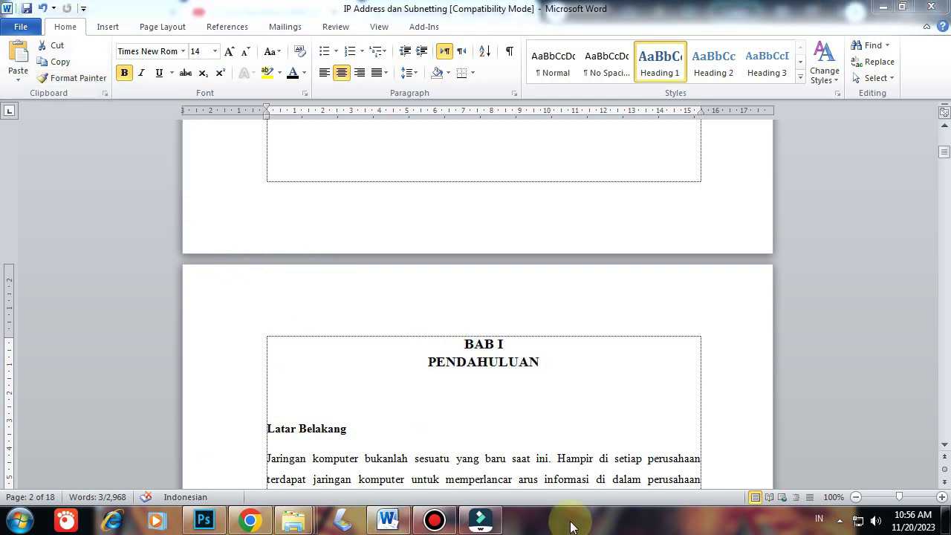
pyautogui.hotkey('alt', 'Tab')
pyautogui.click(457, 358)
pyautogui.click(98, 76)
pyautogui.scroll(-15, 488, 397)
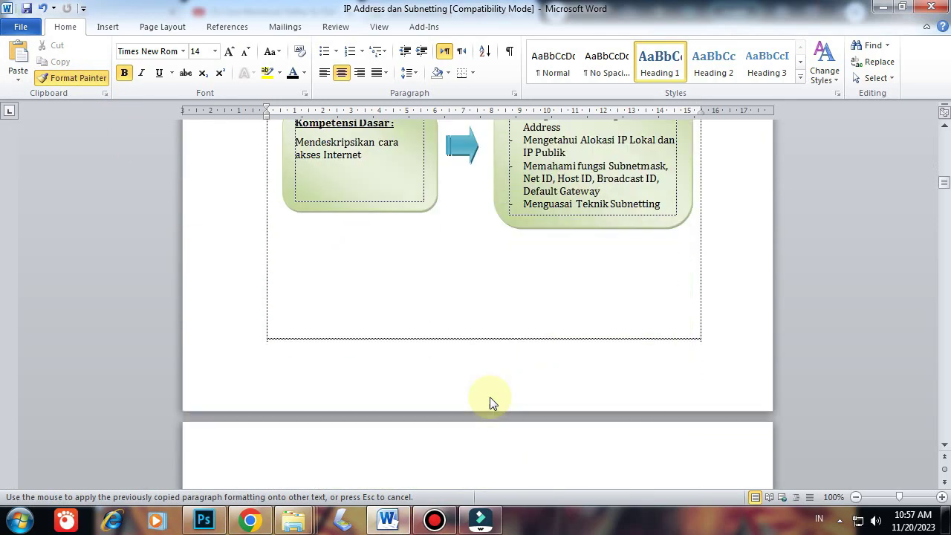
pyautogui.scroll(-5, 489, 402)
pyautogui.moveTo(460, 346); pyautogui.dragTo(541, 373)
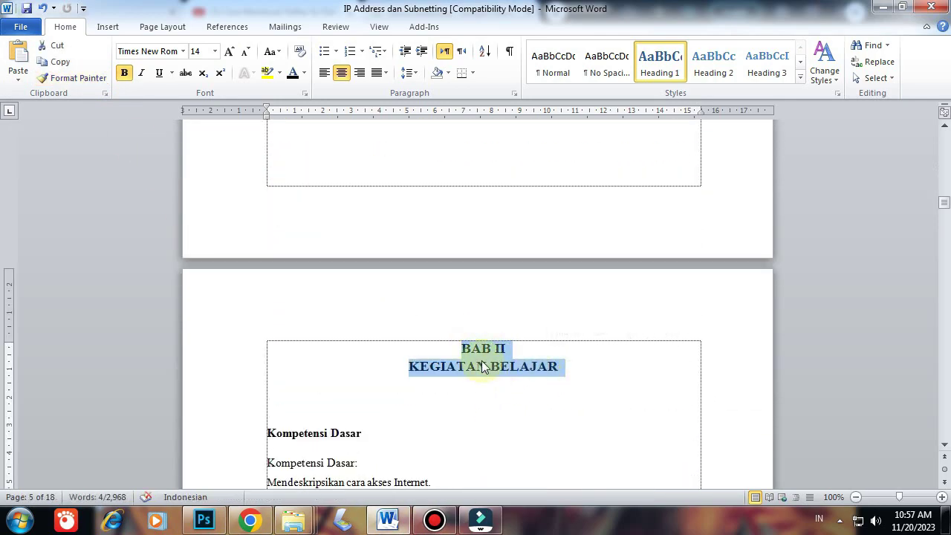
# - Copy the formatting of the BAB II KEGIATAN BELAJAR heading onto the BAB III EVALUASI heading with Format Painter
pyautogui.click(88, 80)
pyautogui.scroll(-20, 494, 388)
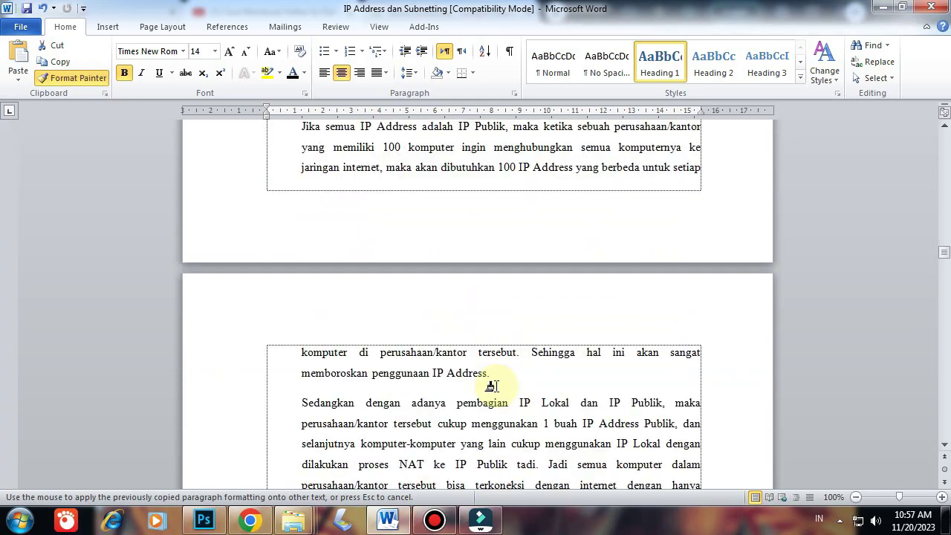
pyautogui.scroll(-20, 501, 390)
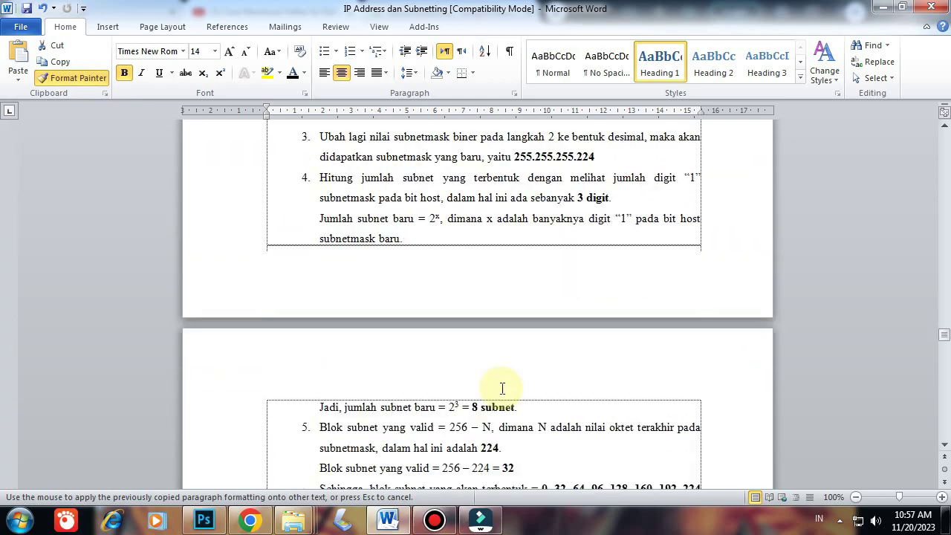
pyautogui.scroll(-15, 497, 389)
pyautogui.moveTo(456, 236); pyautogui.dragTo(518, 263)
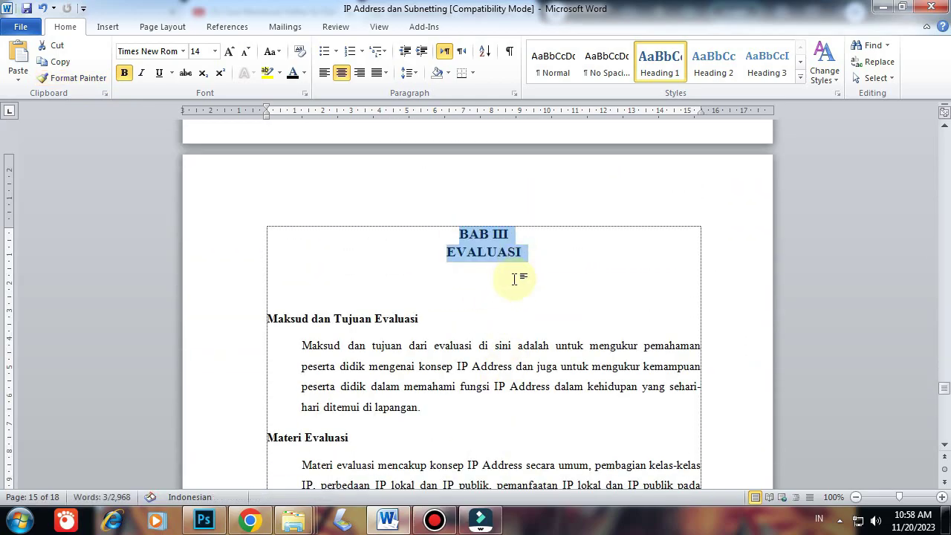
# - Copy the formatting of the BAB III EVALUASI heading onto the PENUTUP chapter heading on the last page with Format Painter
pyautogui.scroll(-5, 512, 275)
pyautogui.scroll(-10, 510, 282)
pyautogui.scroll(14, 445, 215)
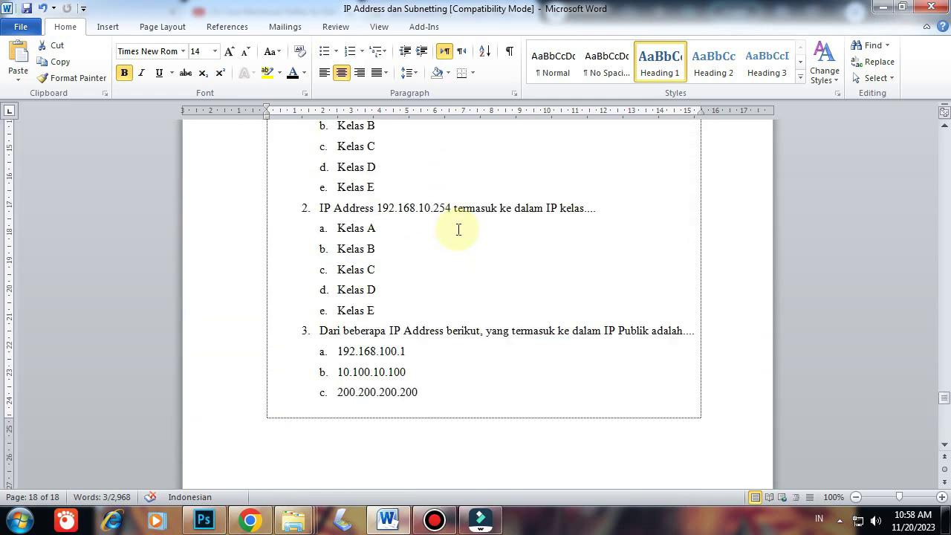
pyautogui.click(77, 78)
pyautogui.scroll(-14, 537, 340)
pyautogui.moveTo(459, 315)
pyautogui.mouseDown()
pyautogui.moveTo(524, 352)
pyautogui.moveTo(503, 335)
pyautogui.mouseUp()
# - Review the document from its last page back through the earlier chapters
pyautogui.scroll(-10, 504, 336)
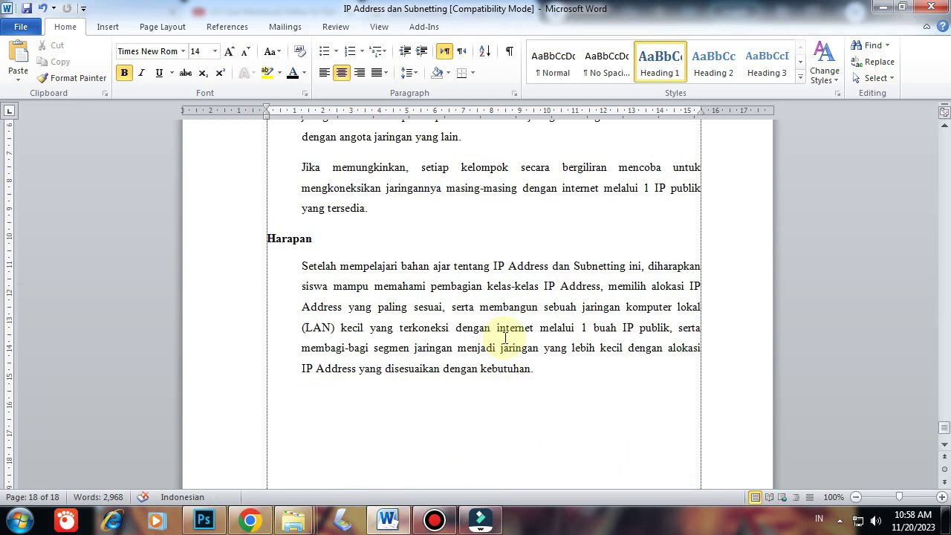
pyautogui.scroll(10, 504, 337)
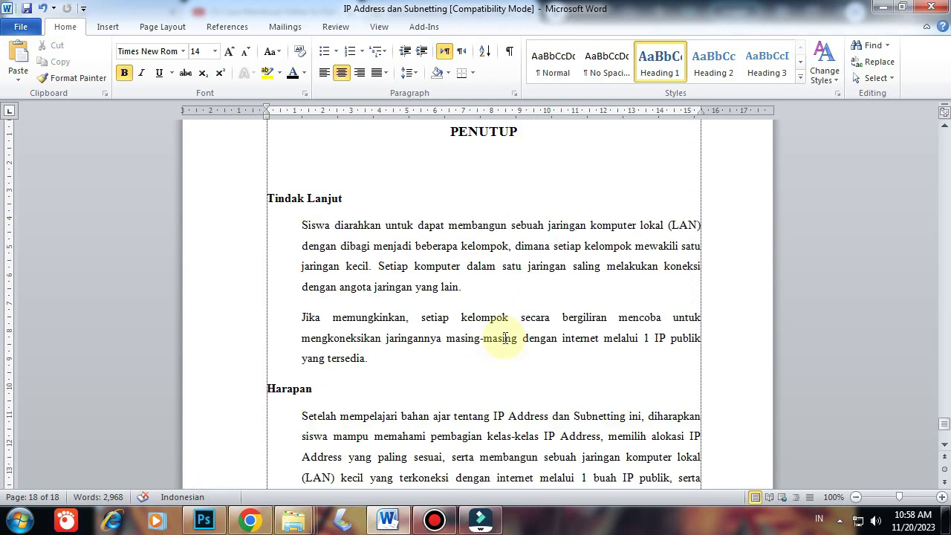
pyautogui.scroll(8, 505, 338)
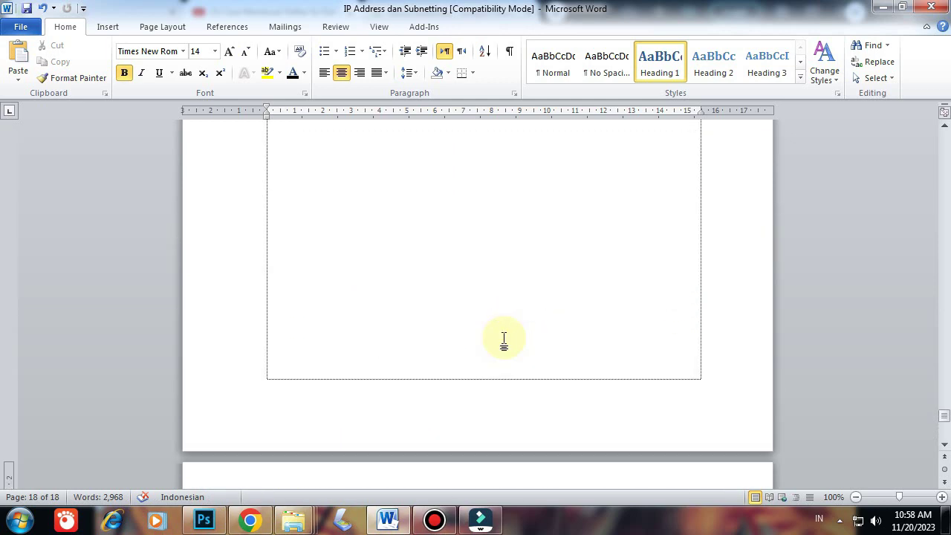
pyautogui.scroll(3, 504, 338)
pyautogui.scroll(20, 504, 338)
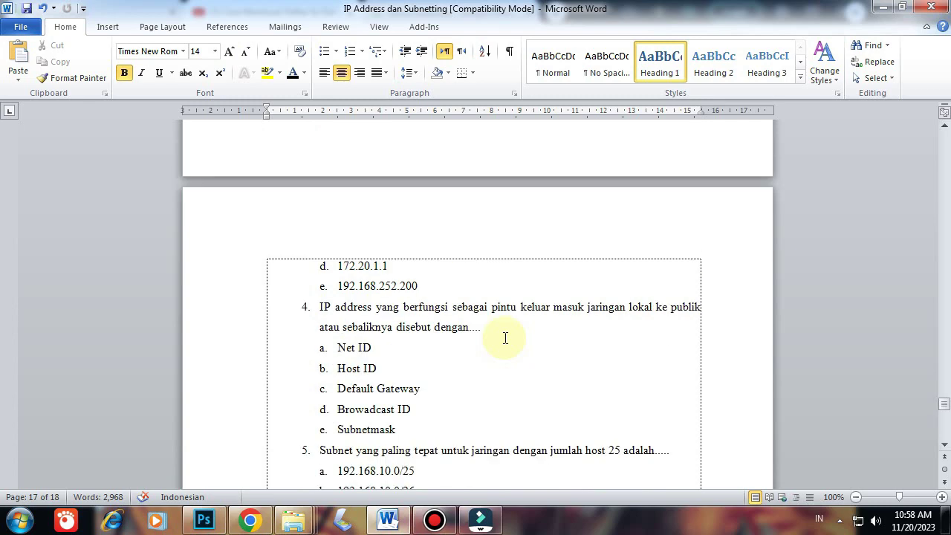
pyautogui.scroll(4, 504, 338)
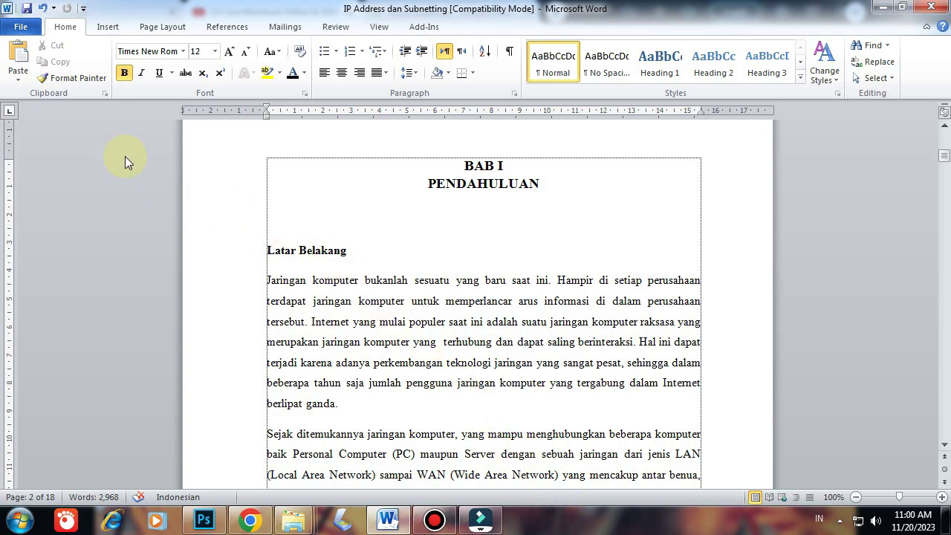
# - Enable Built-in Heading styles in the AutoFormat As You Type settings of the AutoCorrect options and save the options
pyautogui.click(34, 30)
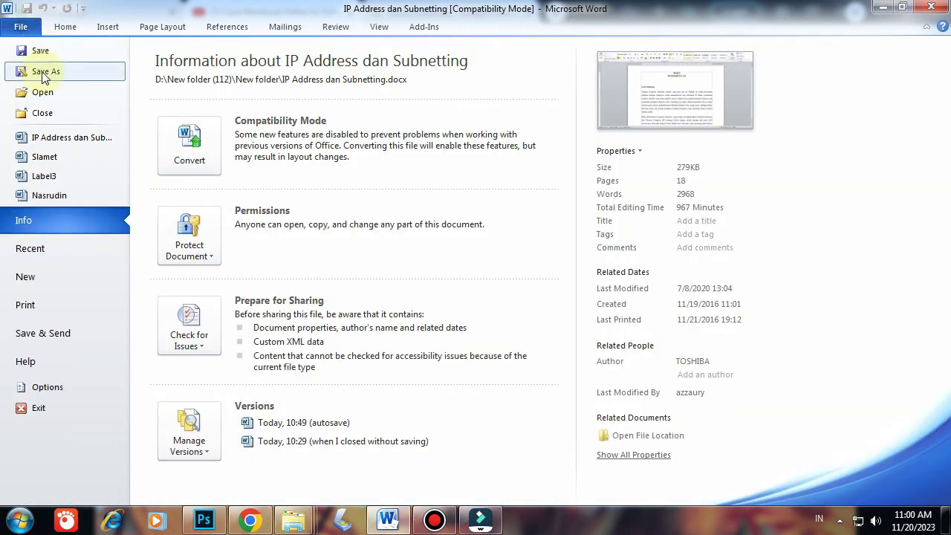
pyautogui.click(61, 387)
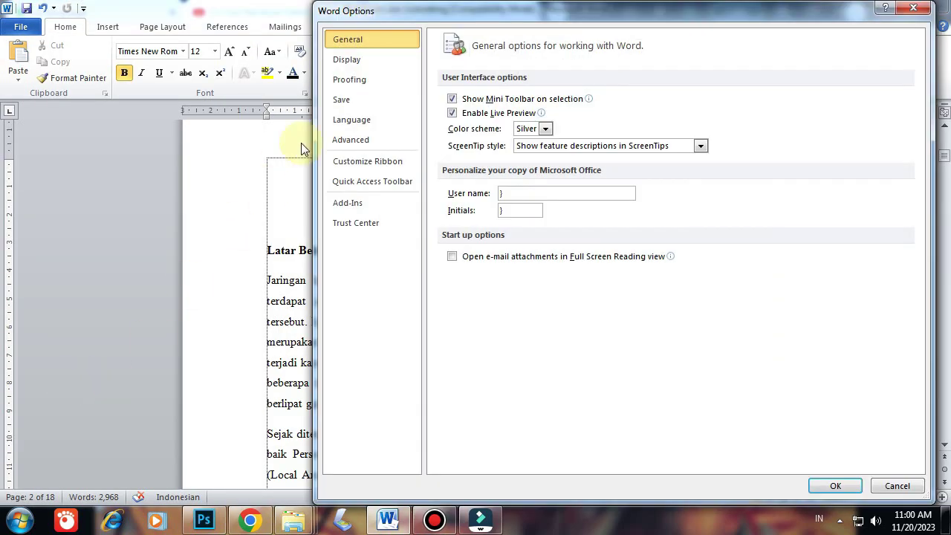
pyautogui.click(354, 80)
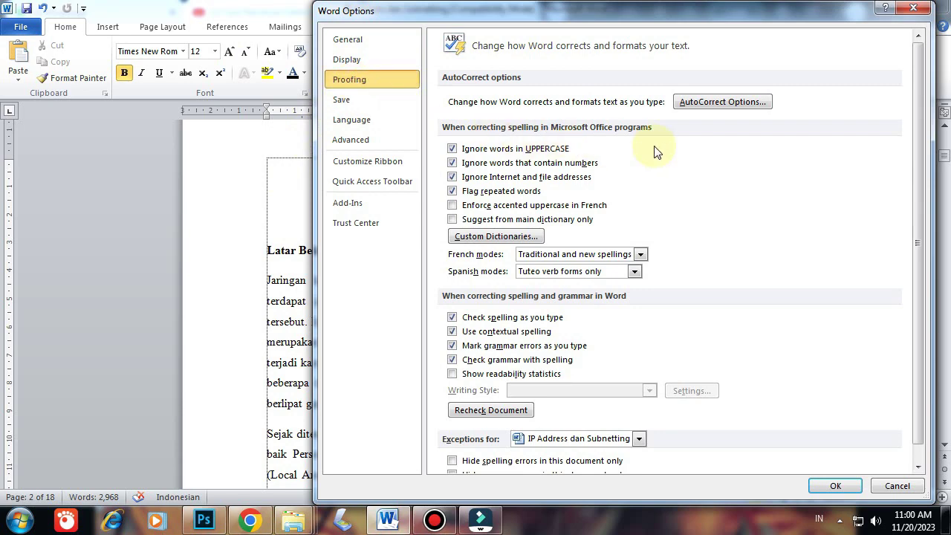
pyautogui.click(743, 104)
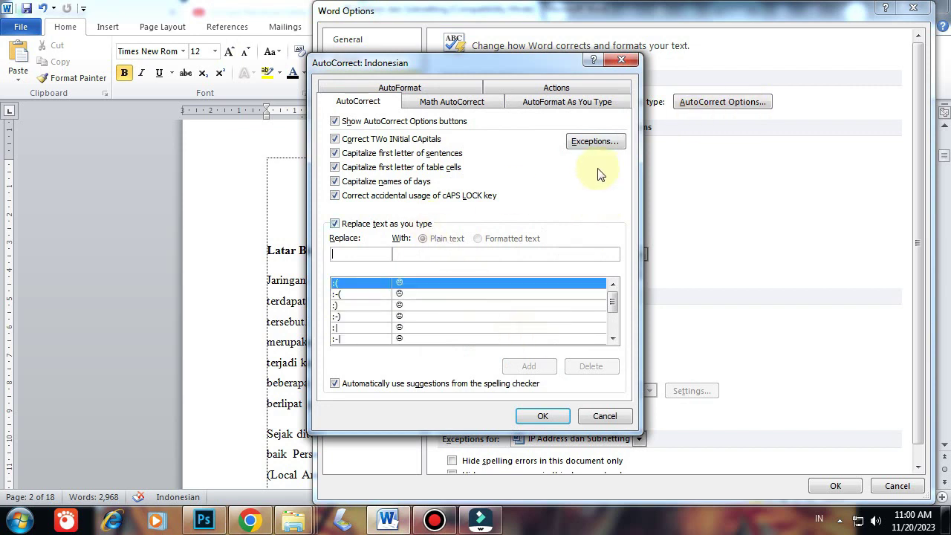
pyautogui.click(552, 103)
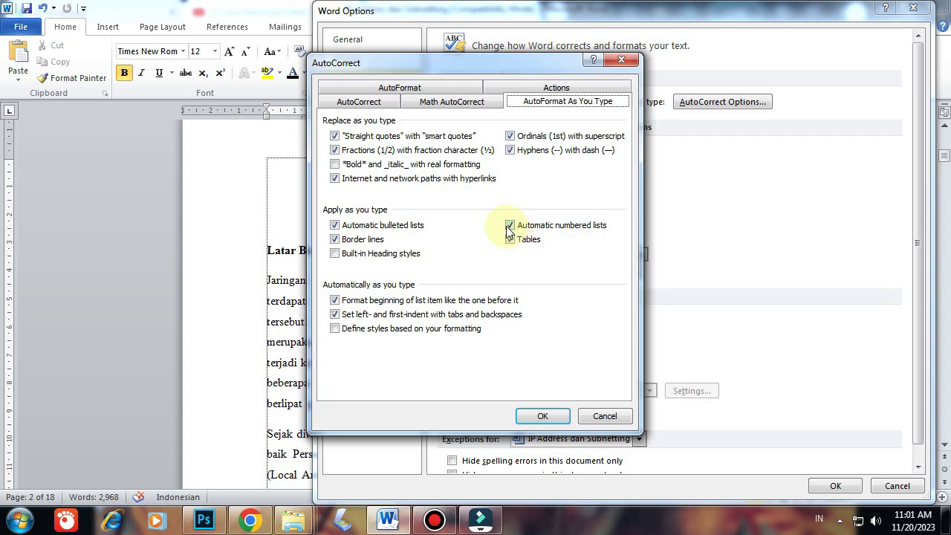
pyautogui.click(335, 253)
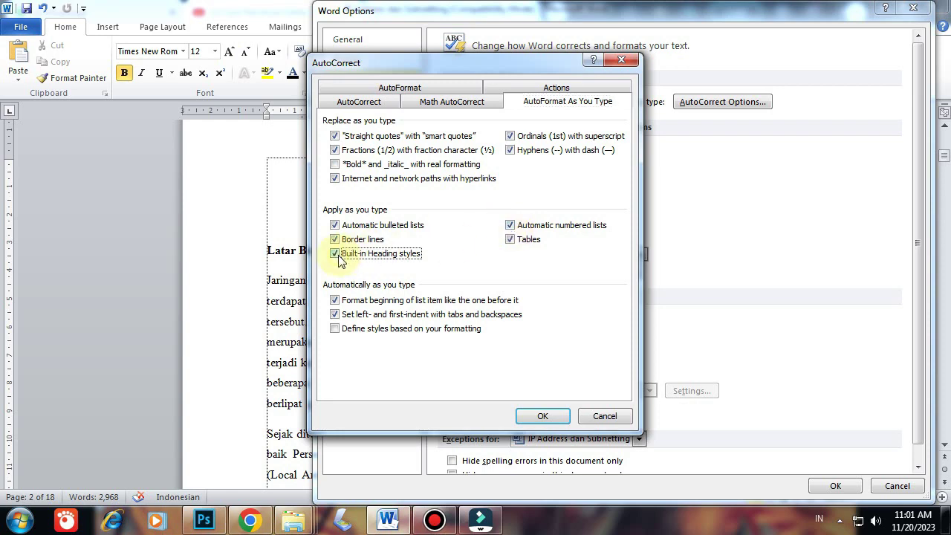
pyautogui.click(543, 417)
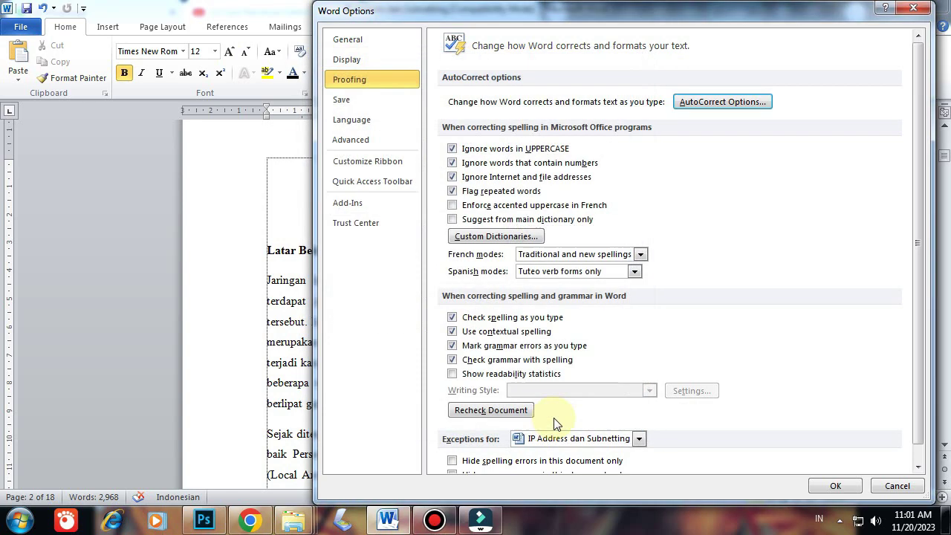
pyautogui.click(834, 485)
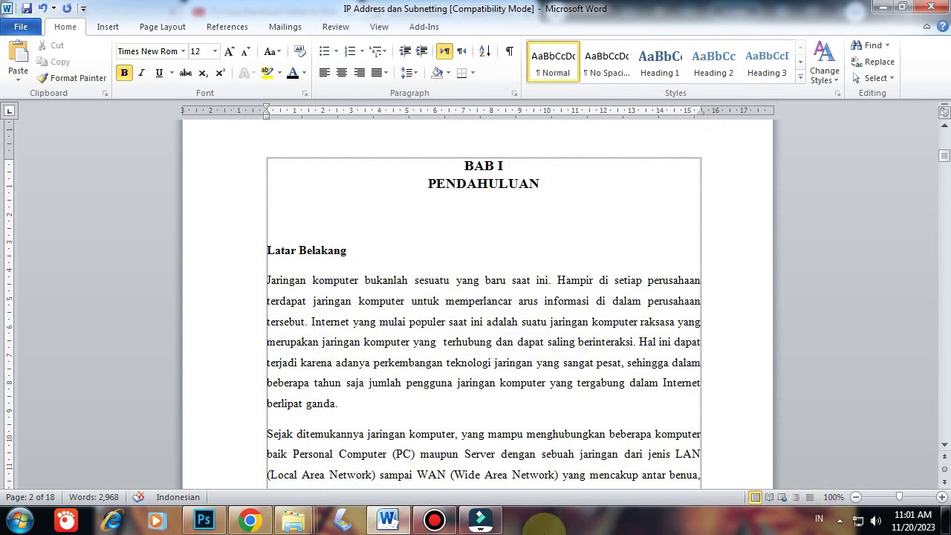
# - Apply the Heading 2 style to the Latar Belakang subheading under BAB I PENDAHULUAN
pyautogui.click(266, 251)
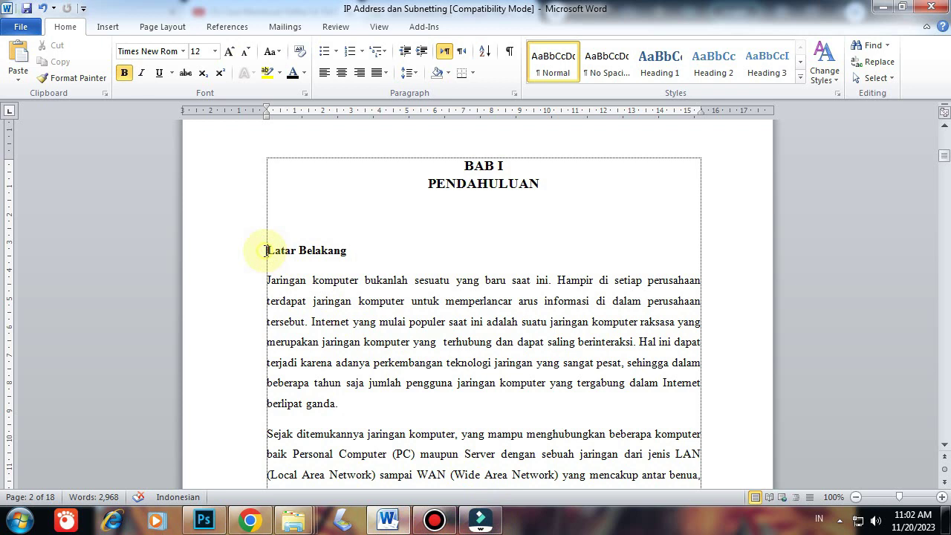
pyautogui.moveTo(266, 251); pyautogui.dragTo(349, 250)
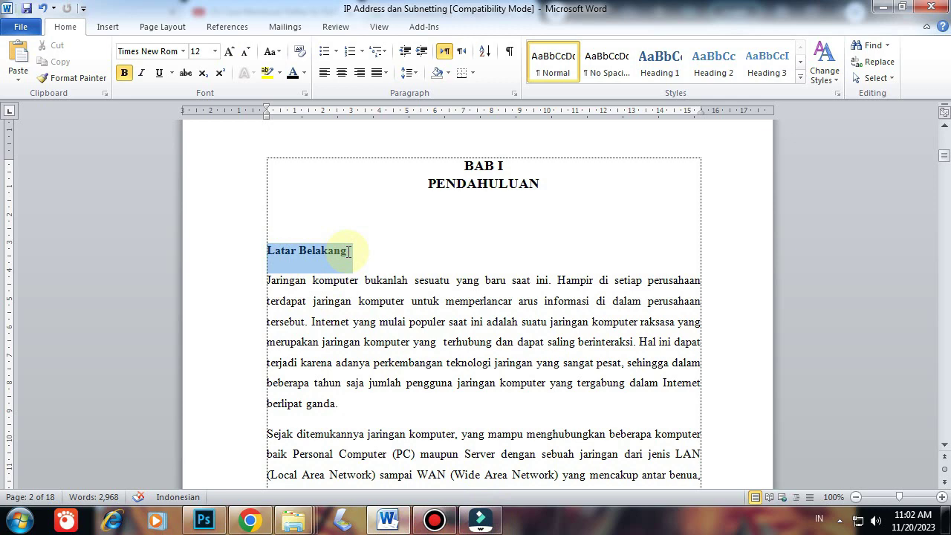
pyautogui.click(715, 67)
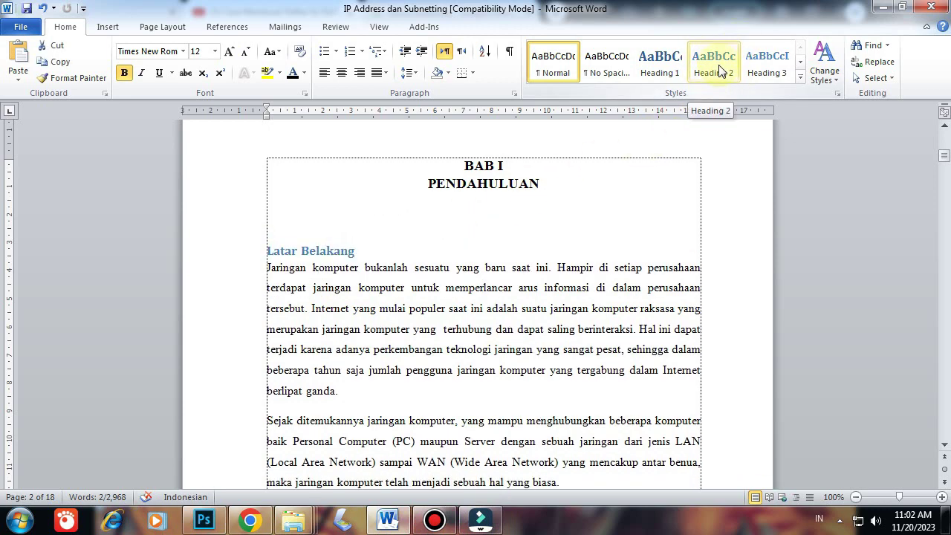
pyautogui.click(718, 70)
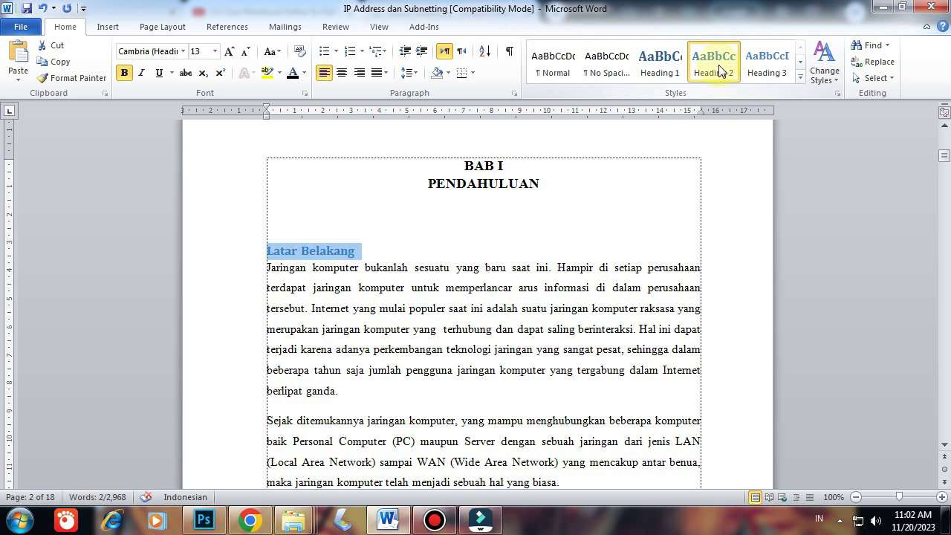
# - Change the Latar Belakang subheading's font to Times New Roman and its text colour to black
pyautogui.click(184, 52)
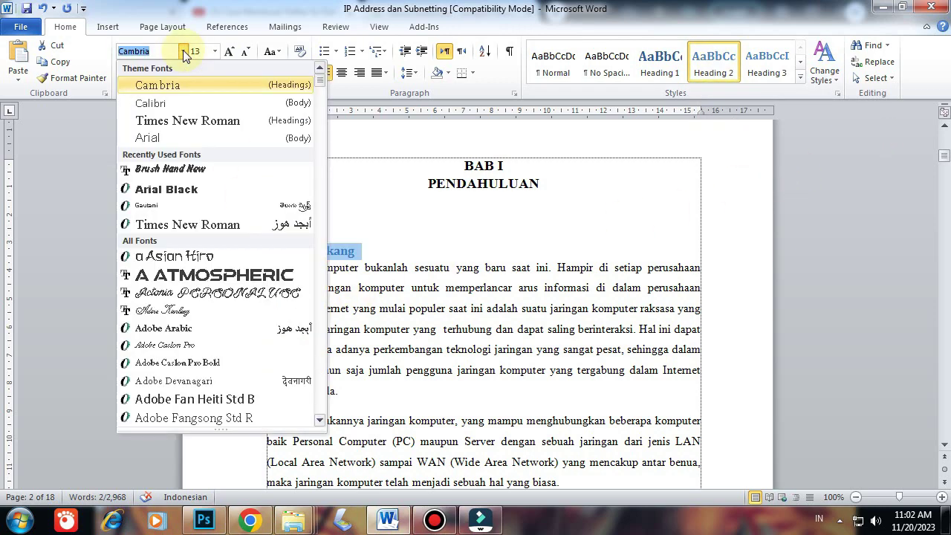
pyautogui.click(206, 125)
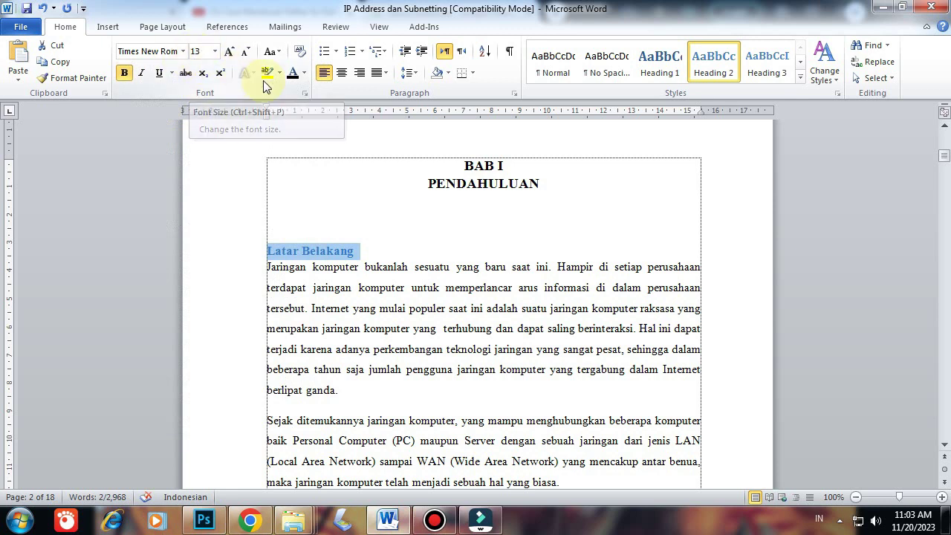
pyautogui.click(293, 73)
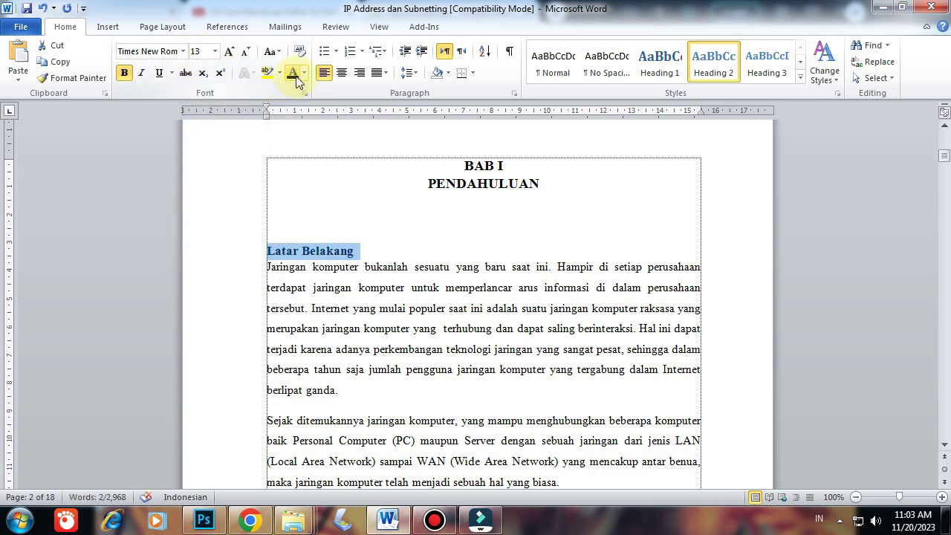
# - Number the Latar Belakang subheading 1.1. and set its line spacing to 2,0
pyautogui.click(351, 250)
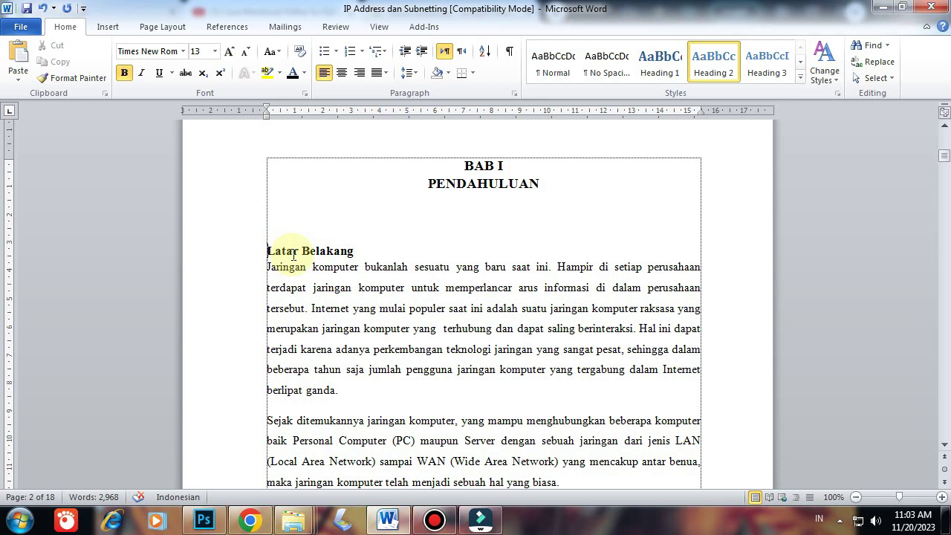
pyautogui.write('1.1.')
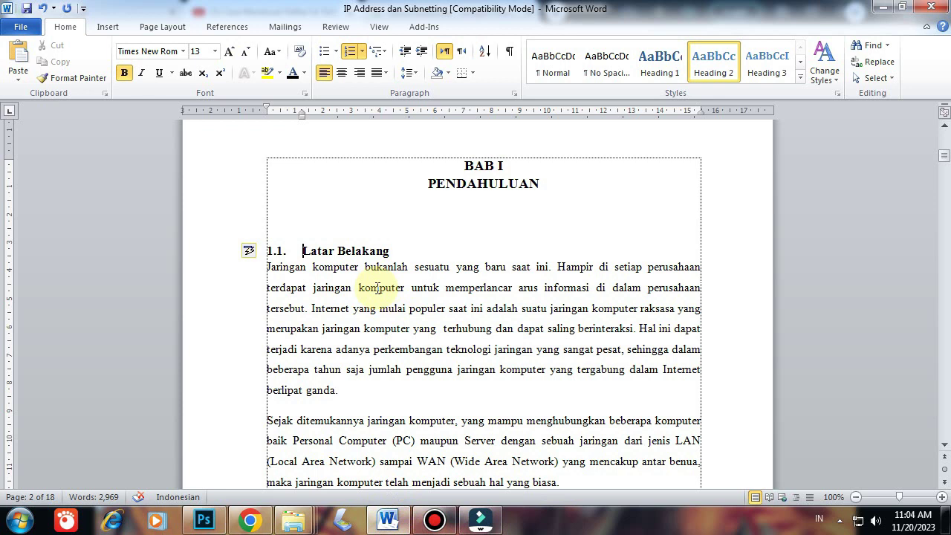
pyautogui.moveTo(303, 250); pyautogui.dragTo(389, 251)
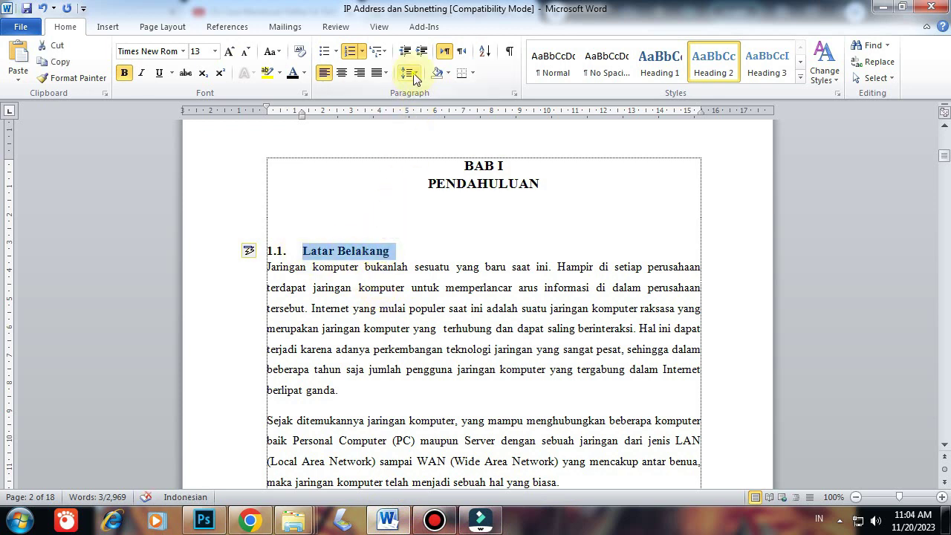
pyautogui.click(412, 76)
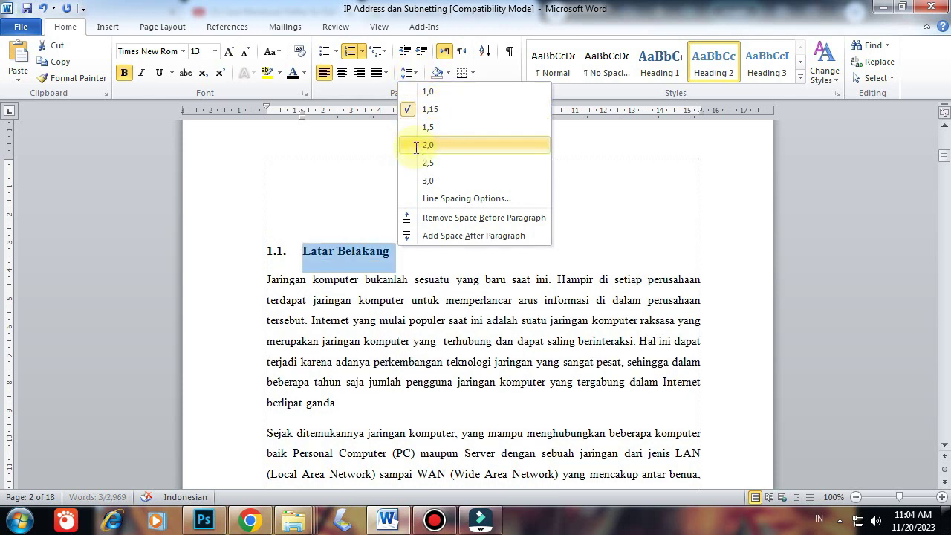
pyautogui.click(427, 144)
pyautogui.click(375, 253)
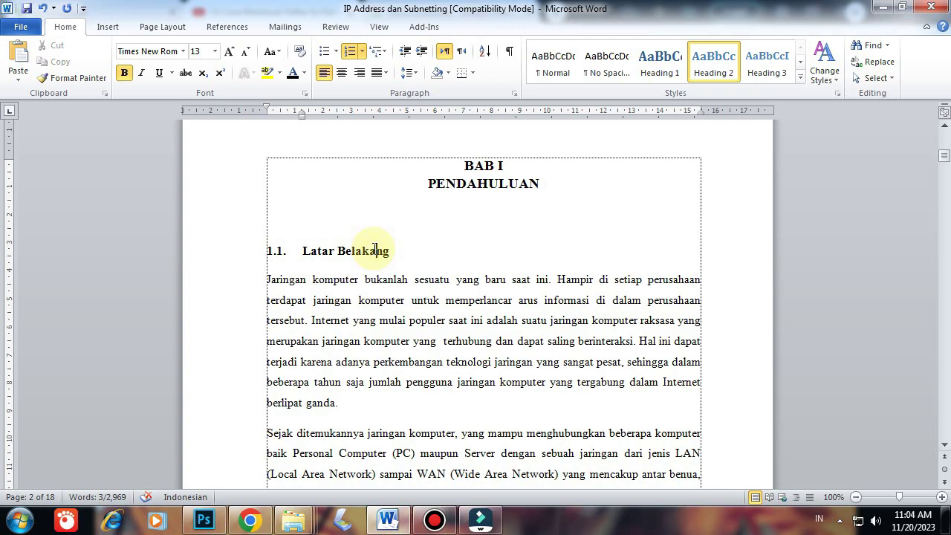
# - Copy the formatting of the Latar Belakang subheading onto the Deskripsi Singkat subheading with Format Painter
pyautogui.scroll(-5, 371, 246)
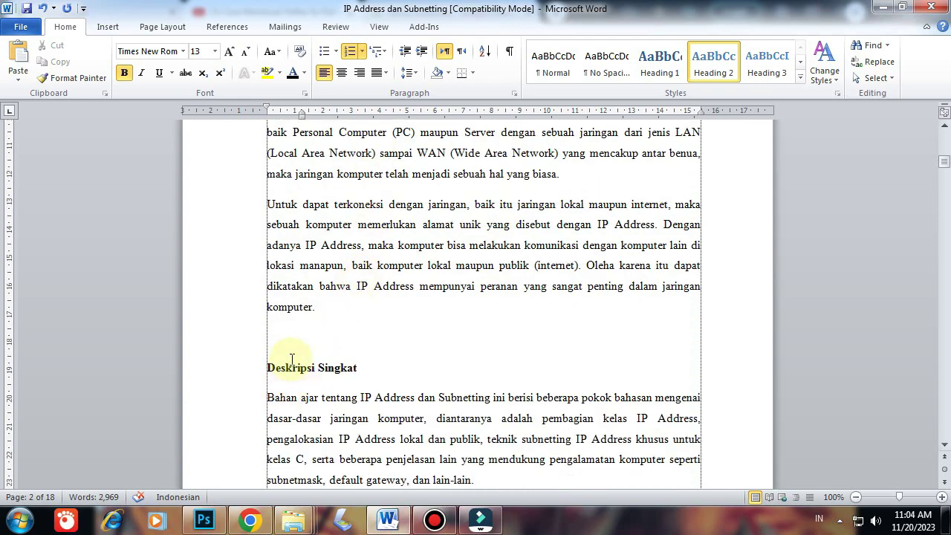
pyautogui.scroll(-9, 325, 373)
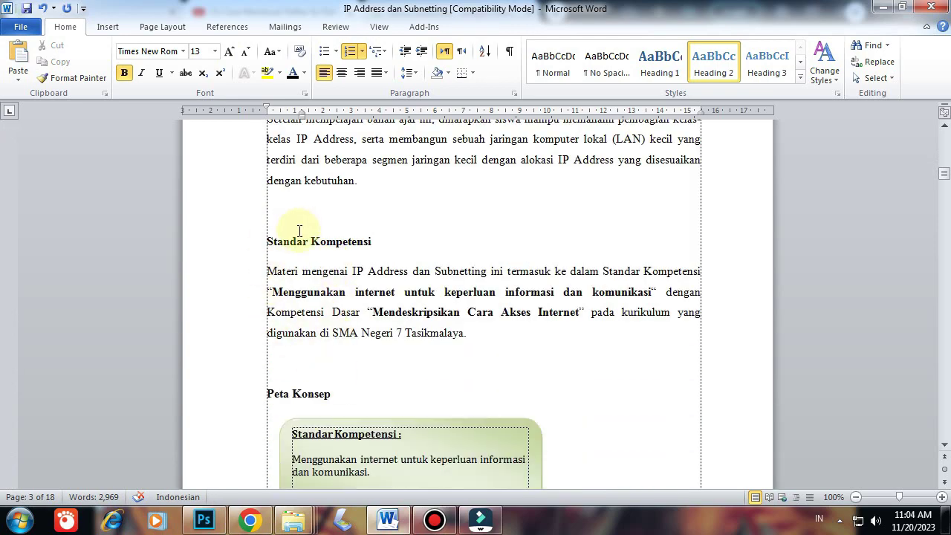
pyautogui.scroll(6, 316, 245)
pyautogui.scroll(5, 317, 245)
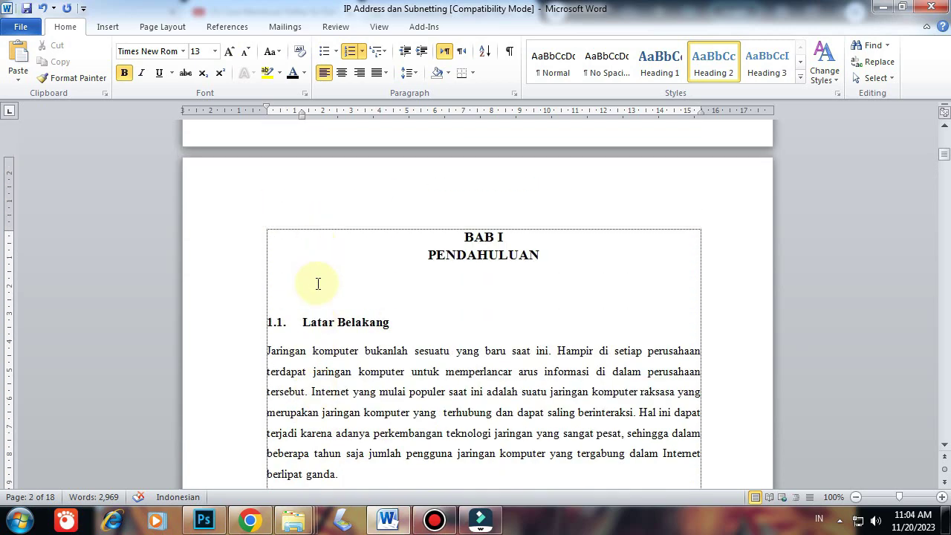
pyautogui.click(302, 321)
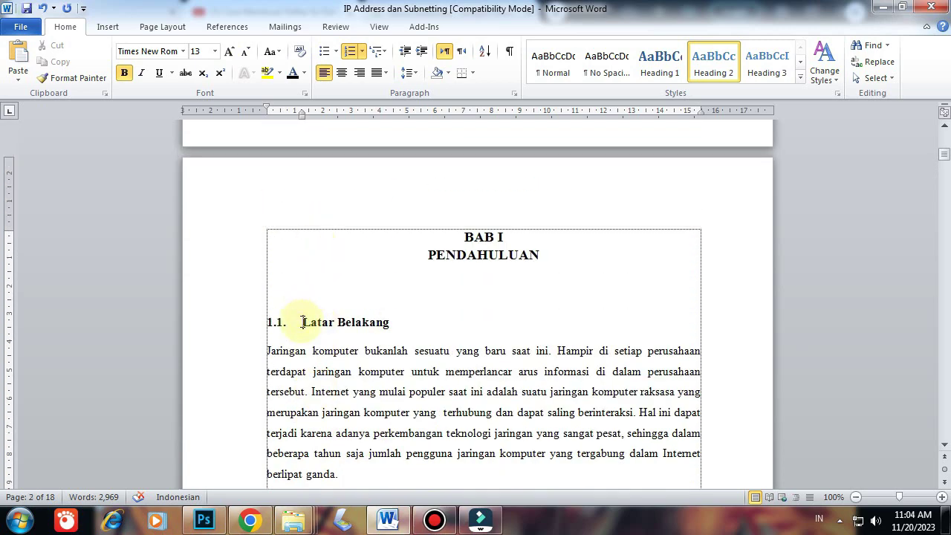
pyautogui.click(74, 83)
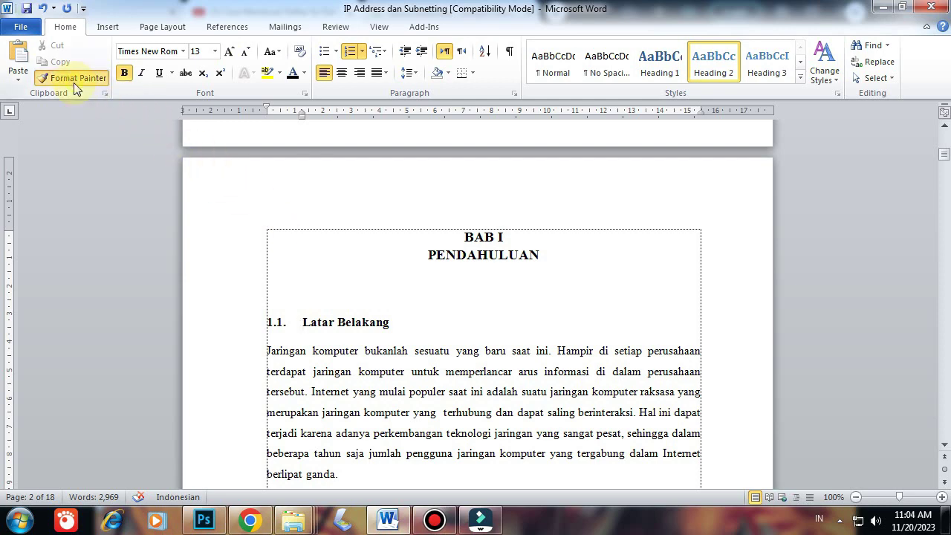
pyautogui.scroll(-10, 312, 305)
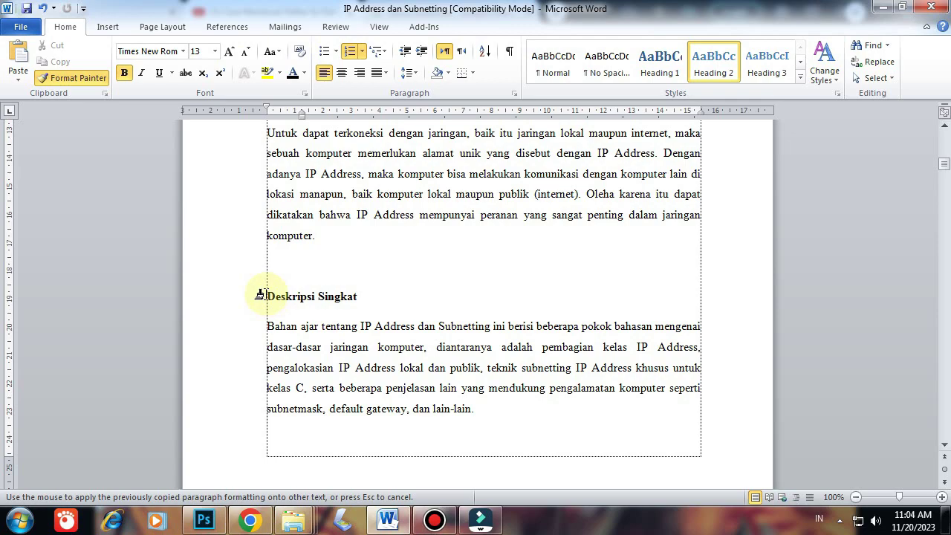
pyautogui.moveTo(266, 296); pyautogui.dragTo(362, 299)
# - Copy the numbered Heading 2 formatting onto the Standar Kompetensi and Peta Konsep subheadings with Format Painter
pyautogui.click(73, 83)
pyautogui.scroll(-12, 348, 297)
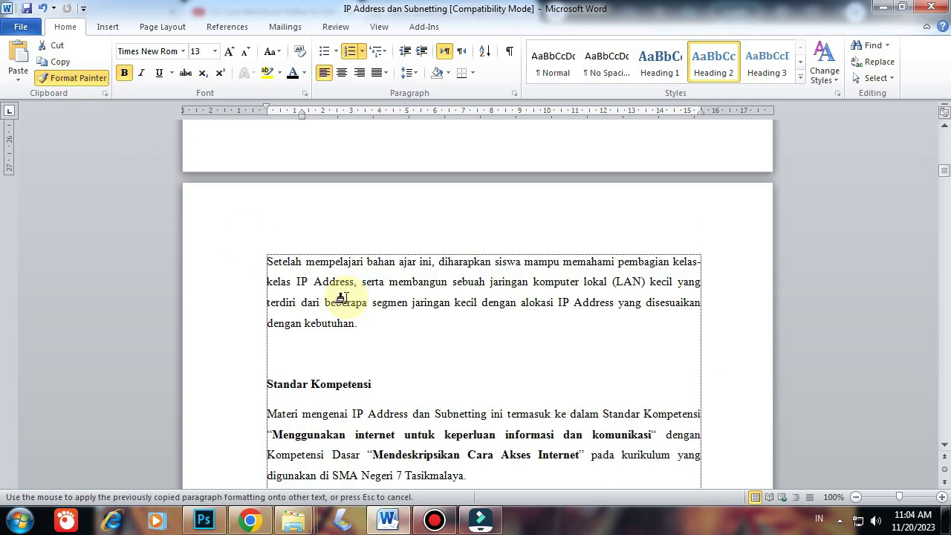
pyautogui.moveTo(278, 242); pyautogui.dragTo(419, 244)
pyautogui.click(73, 78)
pyautogui.scroll(-10, 318, 371)
pyautogui.moveTo(266, 344); pyautogui.dragTo(344, 343)
# - Copy the numbered Heading 2 formatting onto the Tujuan Pembelajaran and Petunjuk Penggunaan Modul subheadings with Format Painter
pyautogui.click(45, 78)
pyautogui.scroll(-4, 312, 349)
pyautogui.moveTo(266, 296); pyautogui.dragTo(375, 298)
pyautogui.click(82, 78)
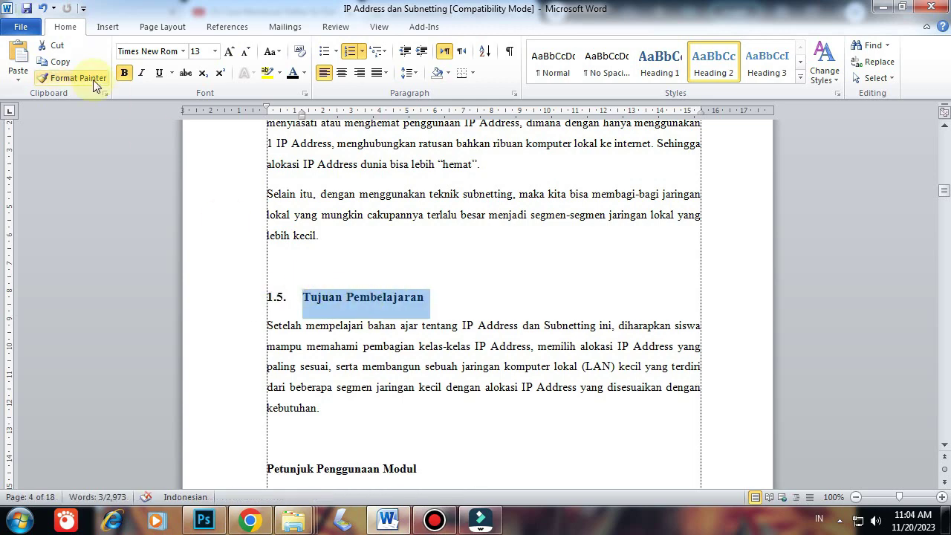
pyautogui.scroll(-3, 250, 365)
pyautogui.moveTo(265, 361); pyautogui.dragTo(364, 362)
# - Copy the formatting of the Petunjuk Penggunaan Modul subheading onto the Kompetensi Dasar subheading under BAB II with Format Painter
pyautogui.click(96, 79)
pyautogui.scroll(-5, 335, 273)
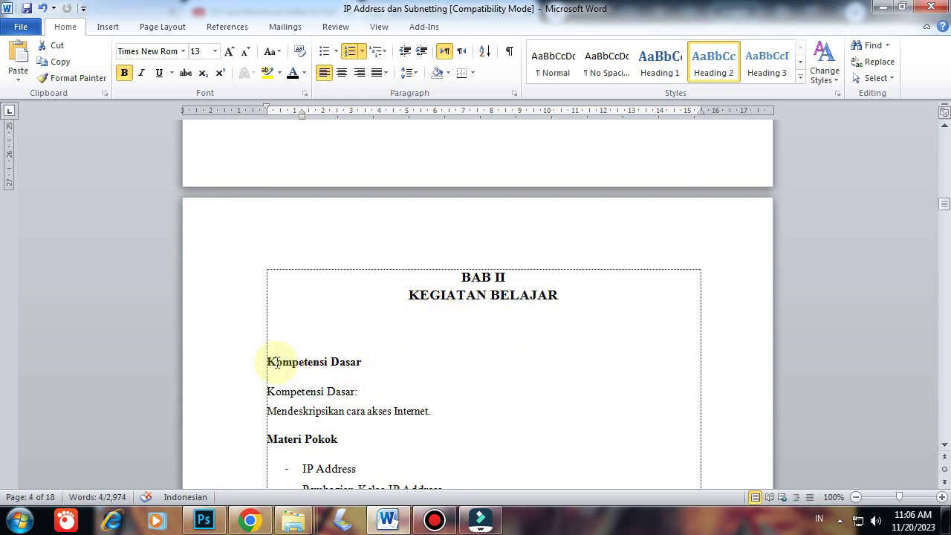
pyautogui.scroll(8, 297, 327)
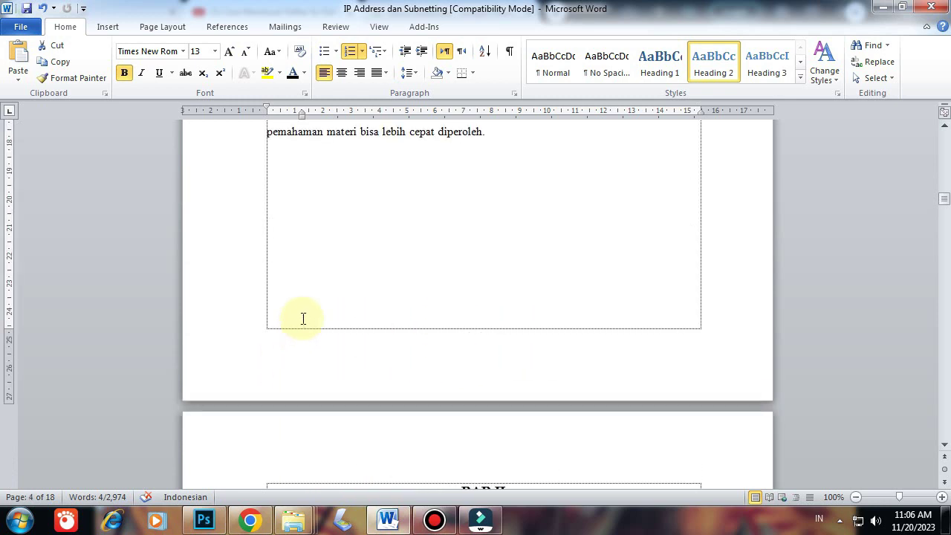
pyautogui.click(71, 77)
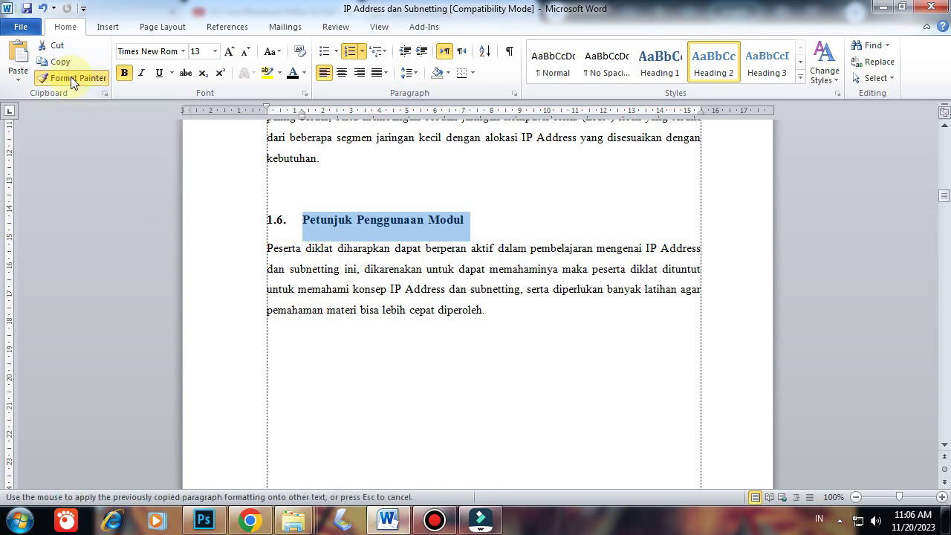
pyautogui.scroll(-10, 308, 335)
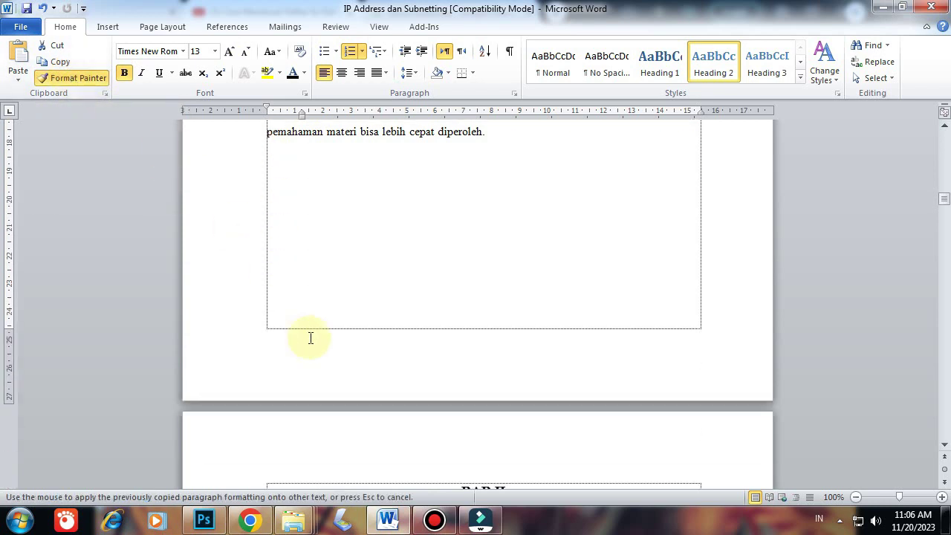
pyautogui.moveTo(261, 289); pyautogui.dragTo(361, 290)
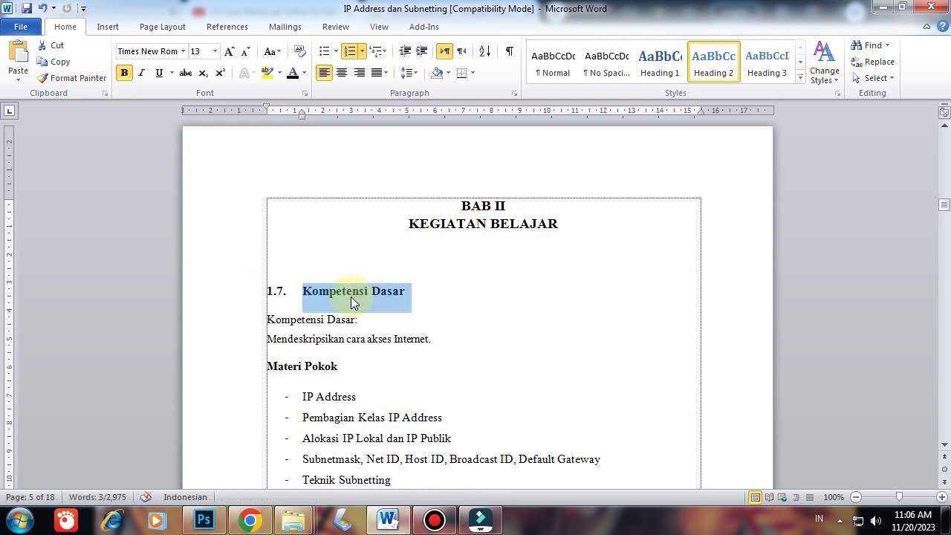
# - Renumber the Kompetensi Dasar subheading under BAB II as 2.1. and move its indents back so the number sits at the left margin
pyautogui.click(304, 295)
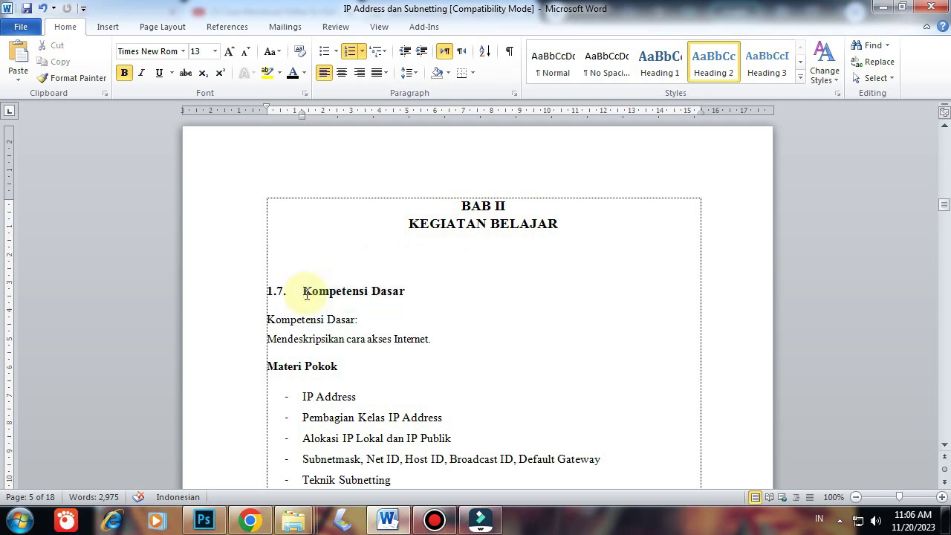
pyautogui.press('BackSpace')
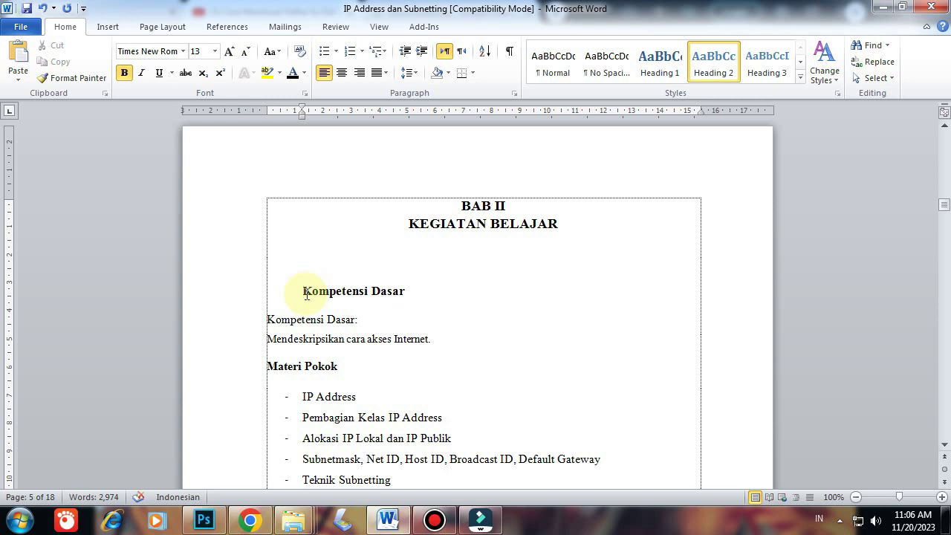
pyautogui.write('2.1')
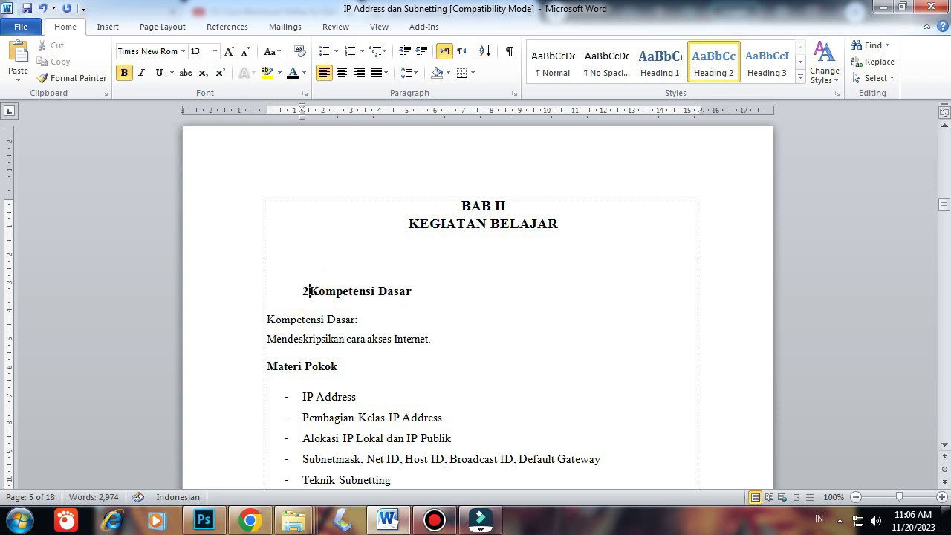
pyautogui.write('.')
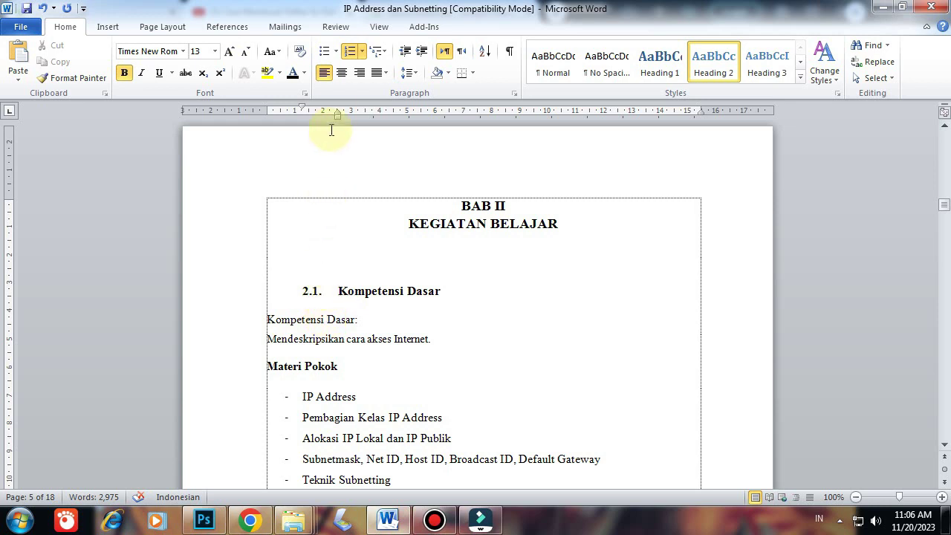
pyautogui.scroll(9, 335, 141)
pyautogui.moveTo(337, 118); pyautogui.dragTo(308, 126)
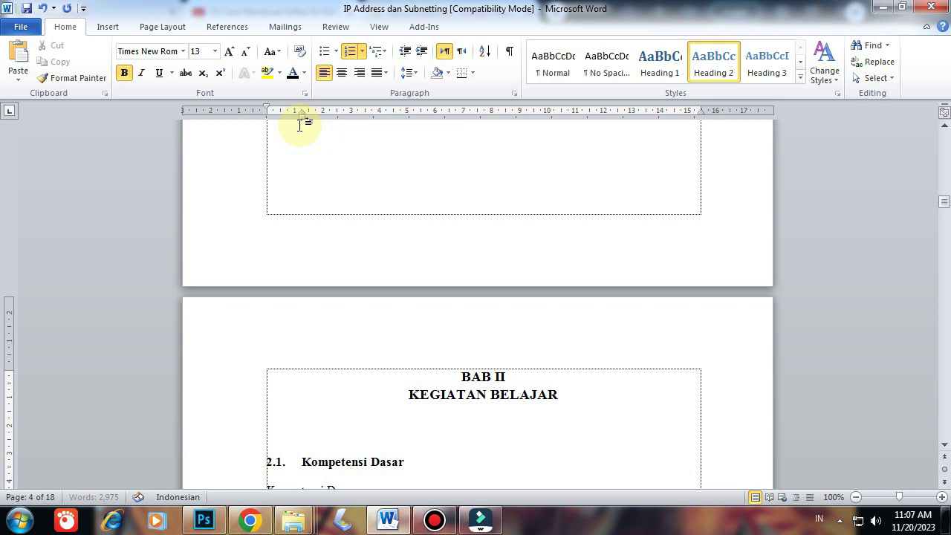
# - Copy the numbered Heading 2 formatting of Kompetensi Dasar onto the Materi Pokok and Uraian Materi subheadings with Format Painter
pyautogui.scroll(-5, 325, 334)
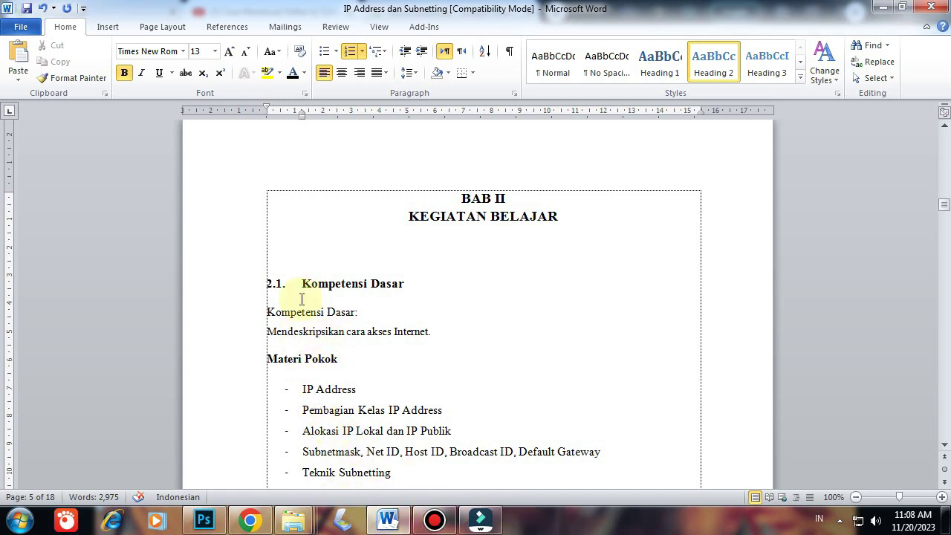
pyautogui.click(88, 78)
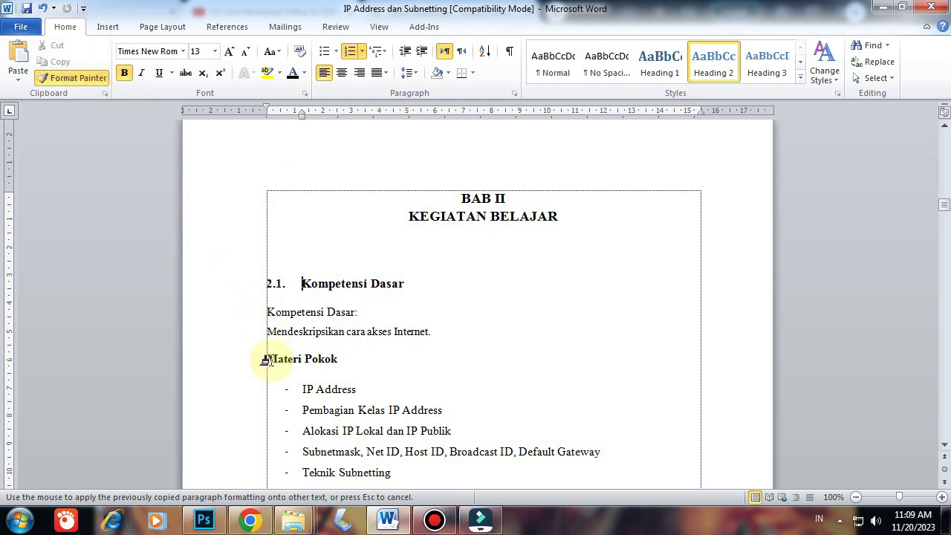
pyautogui.moveTo(260, 359); pyautogui.dragTo(342, 371)
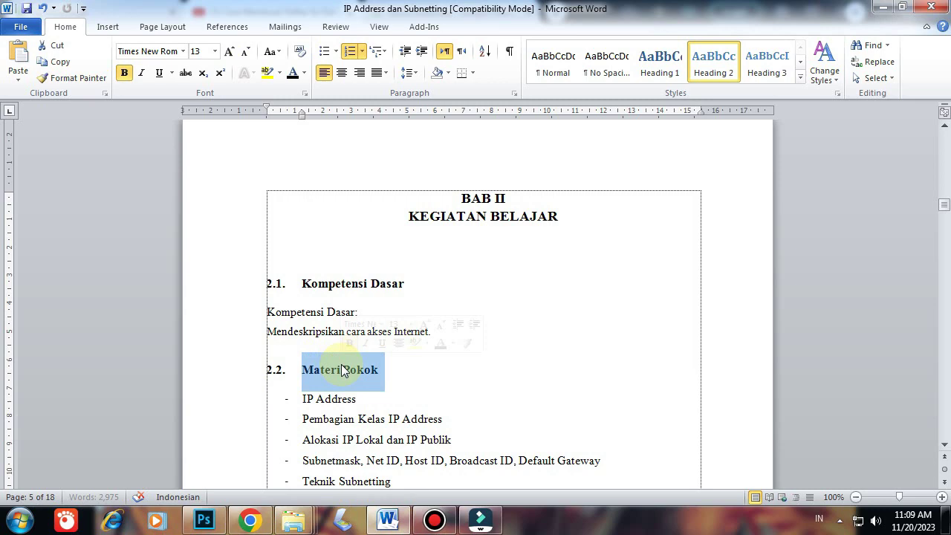
pyautogui.scroll(-5, 341, 371)
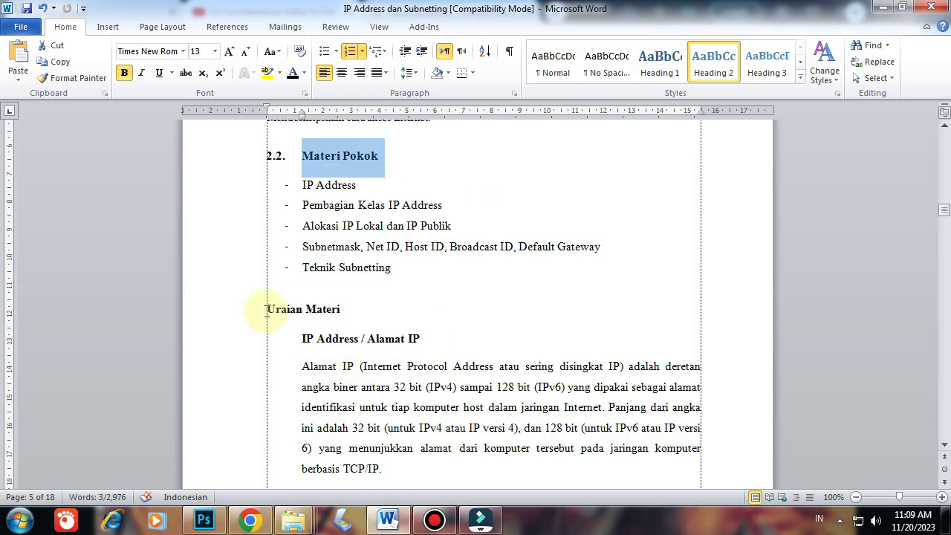
pyautogui.moveTo(260, 309); pyautogui.dragTo(332, 317)
pyautogui.moveTo(303, 158); pyautogui.dragTo(379, 162)
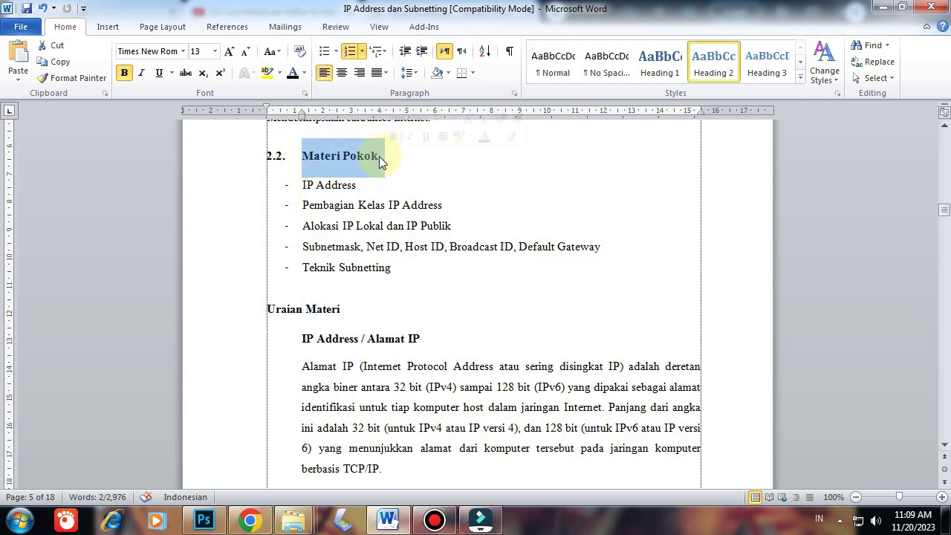
pyautogui.click(86, 81)
pyautogui.moveTo(261, 309); pyautogui.dragTo(340, 311)
# - Look through the Uraian Materi section down to Teknik Subnetting for further subheadings at the same level
pyautogui.scroll(-6, 321, 332)
pyautogui.scroll(-20, 321, 332)
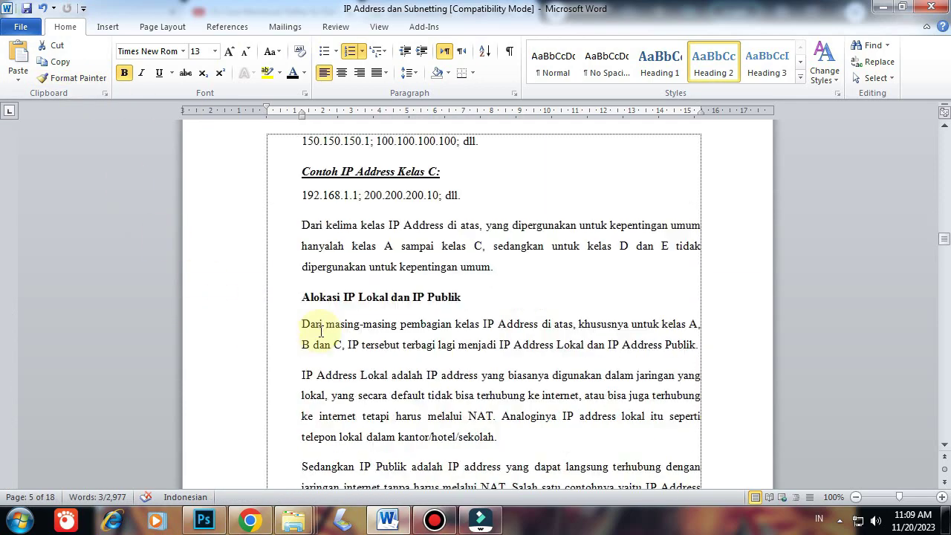
pyautogui.scroll(-20, 320, 332)
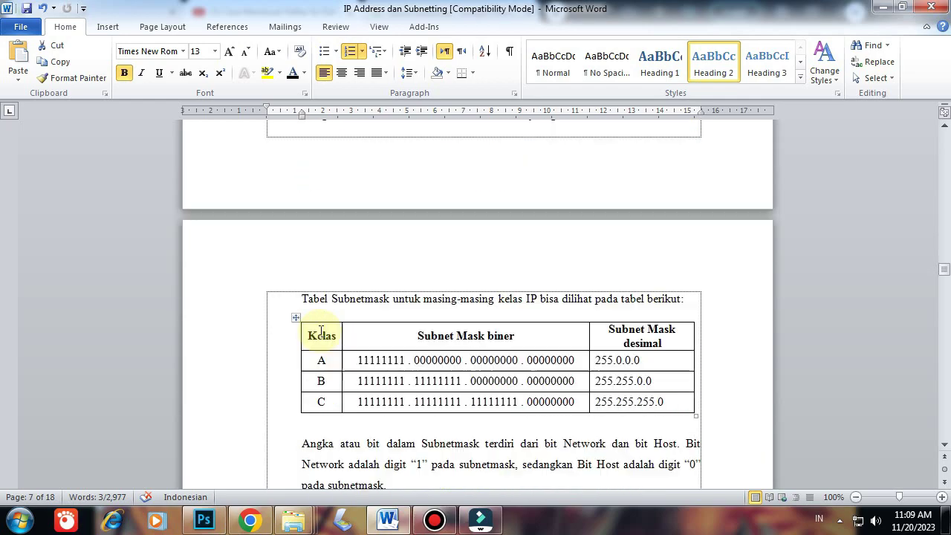
pyautogui.scroll(-20, 321, 332)
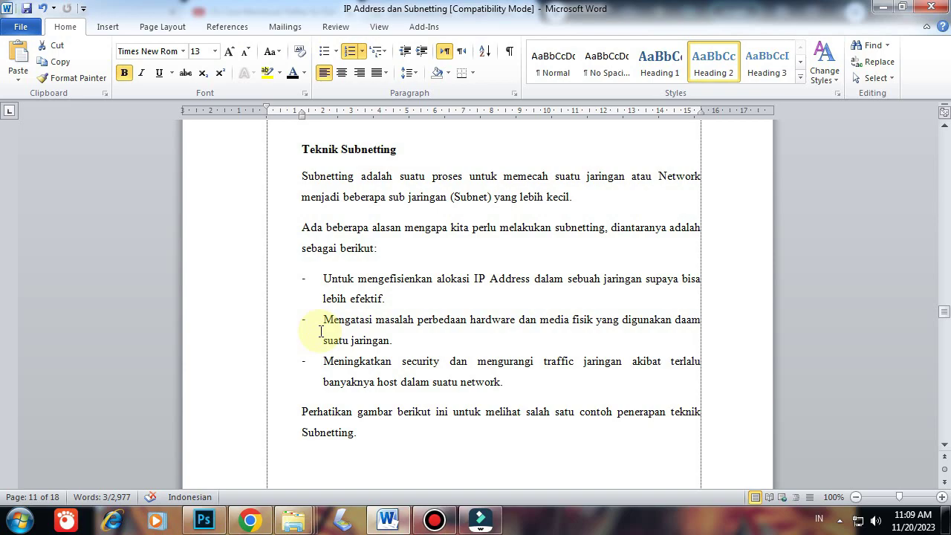
pyautogui.scroll(4, 321, 332)
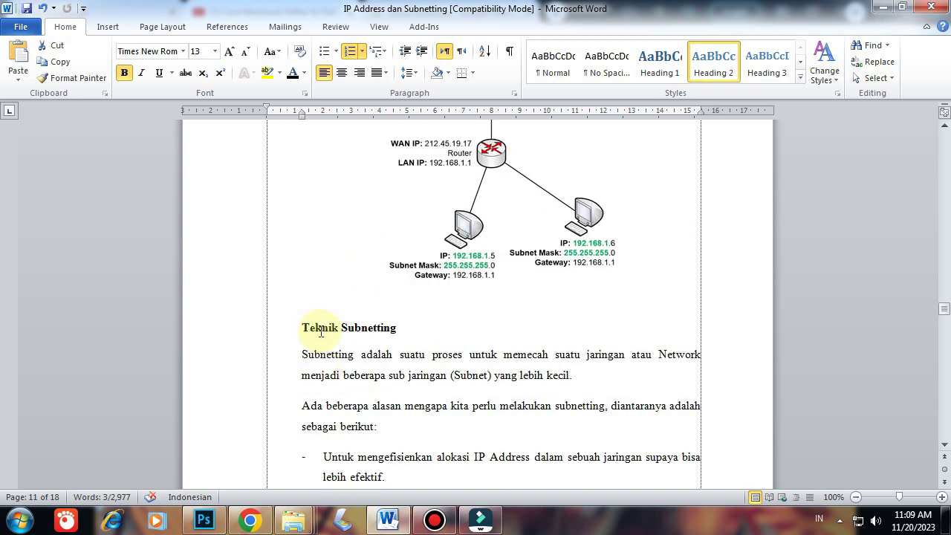
pyautogui.click(394, 325)
pyautogui.scroll(20, 390, 326)
pyautogui.scroll(20, 378, 325)
pyautogui.scroll(20, 380, 326)
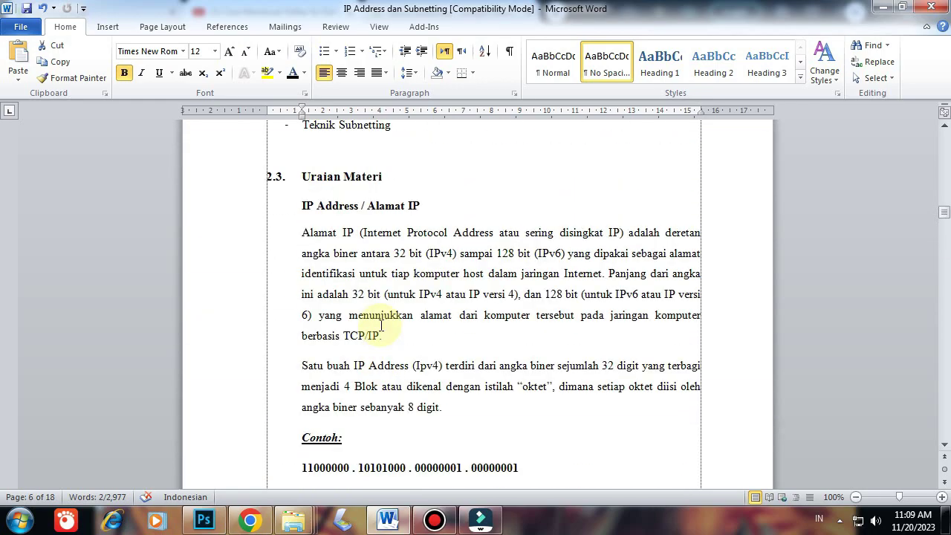
# - Copy the numbered Heading 2 formatting of Uraian Materi onto the Rangkuman subheading with Format Painter
pyautogui.click(302, 176)
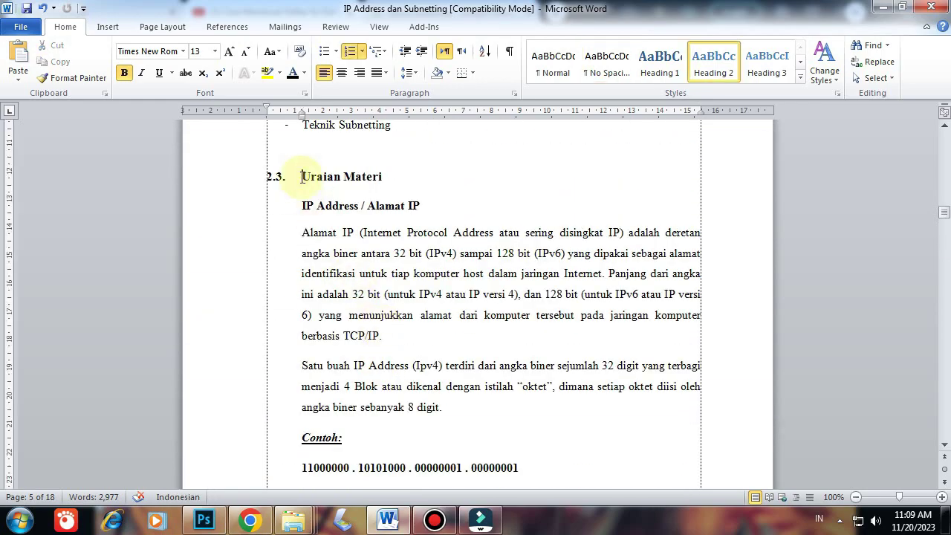
pyautogui.click(96, 78)
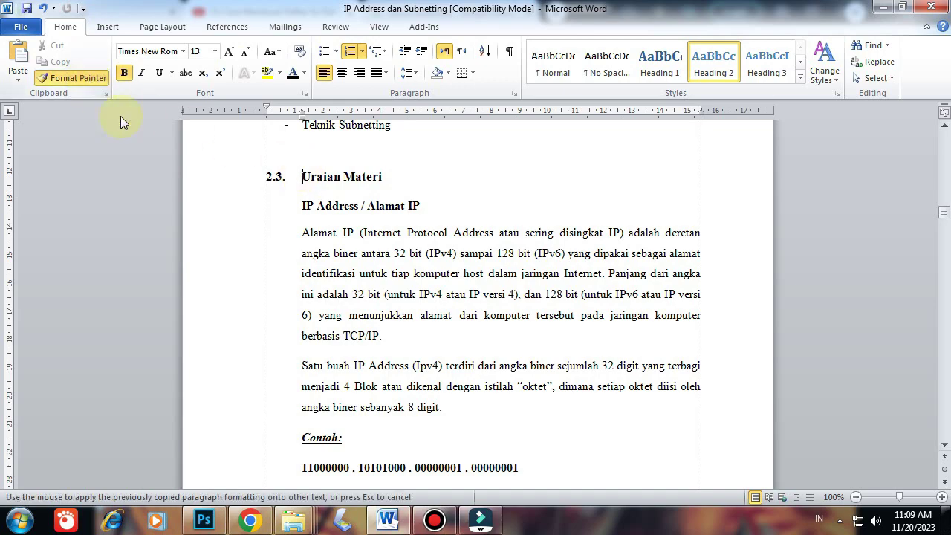
pyautogui.scroll(-10, 336, 286)
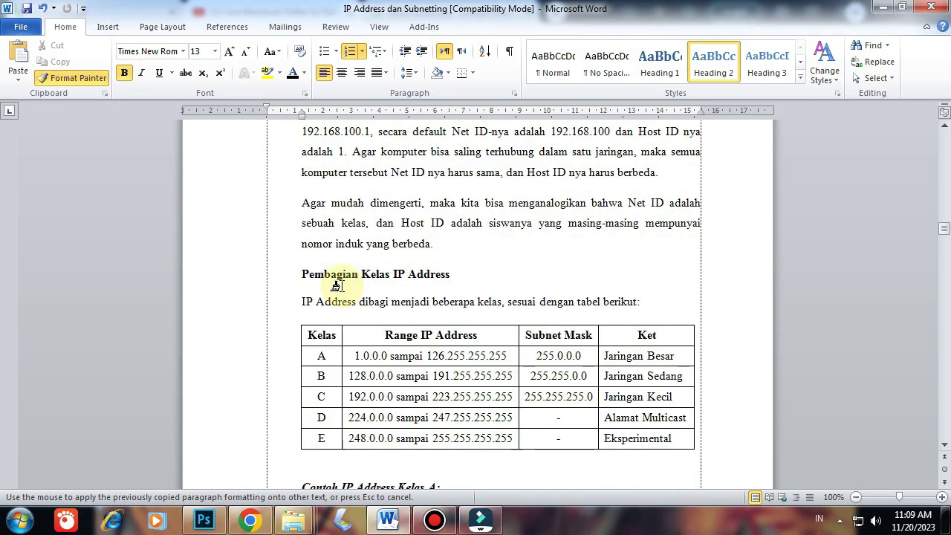
pyautogui.scroll(-12, 341, 287)
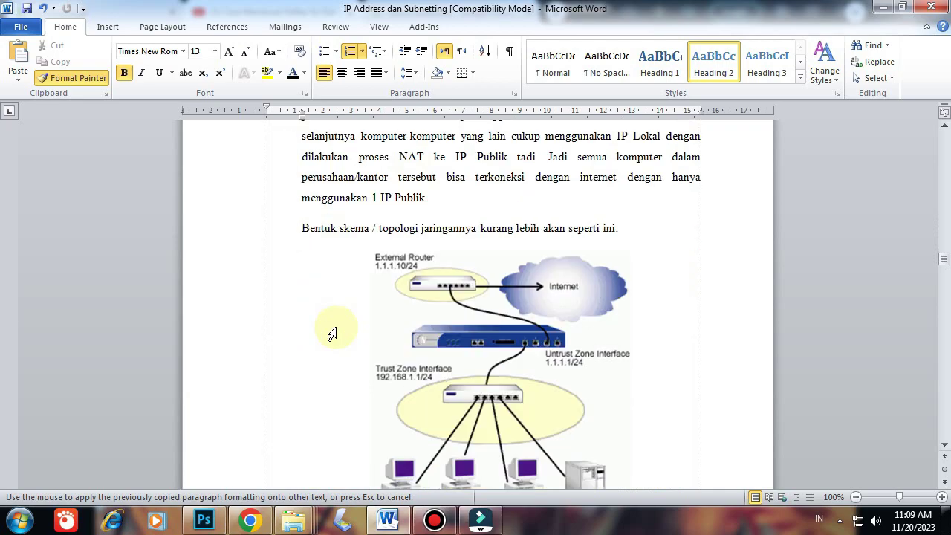
pyautogui.scroll(-12, 331, 331)
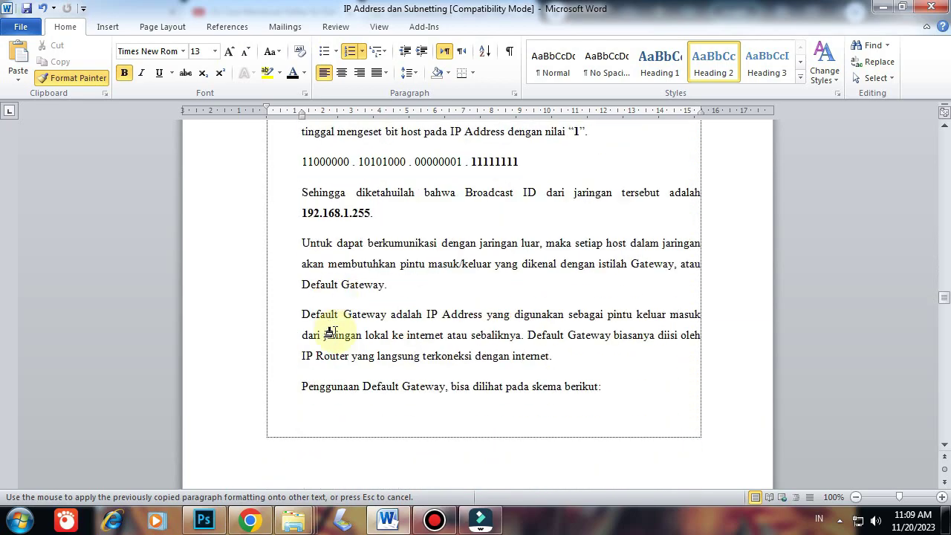
pyautogui.scroll(-5, 331, 338)
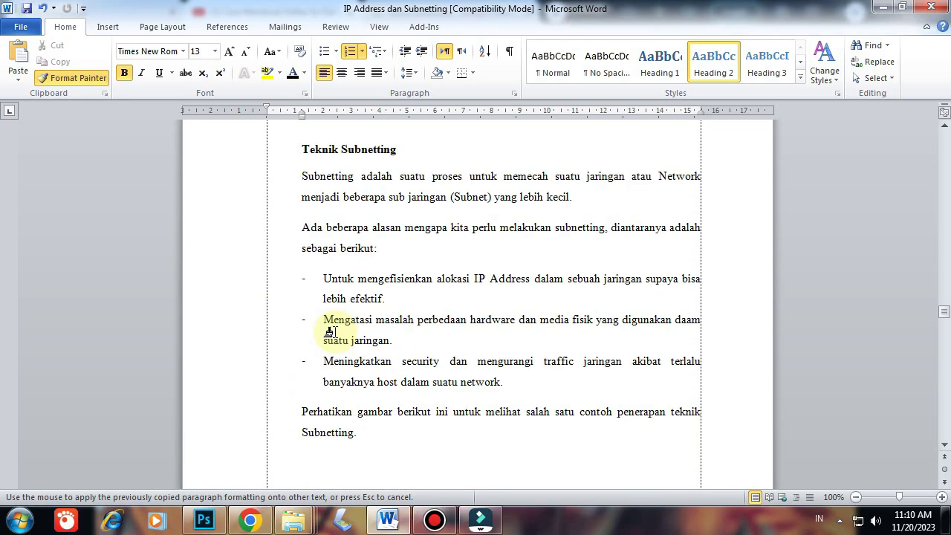
pyautogui.scroll(-20, 330, 332)
pyautogui.scroll(-14, 330, 332)
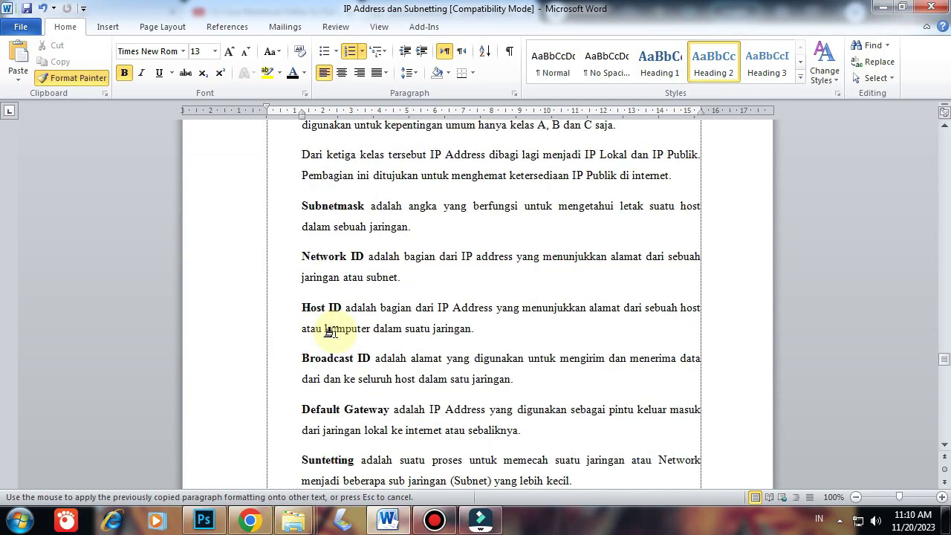
pyautogui.scroll(-4, 330, 332)
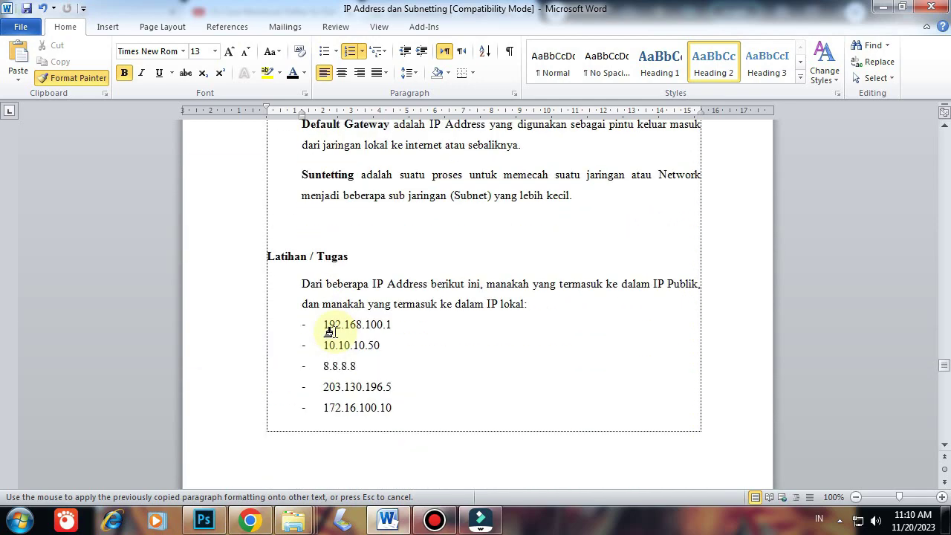
pyautogui.scroll(10, 478, 325)
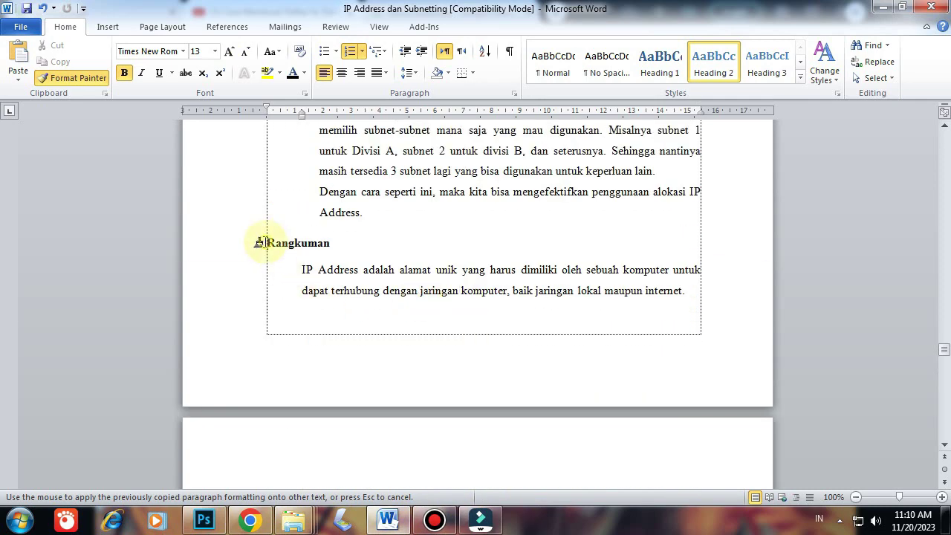
pyautogui.moveTo(260, 242); pyautogui.dragTo(375, 238)
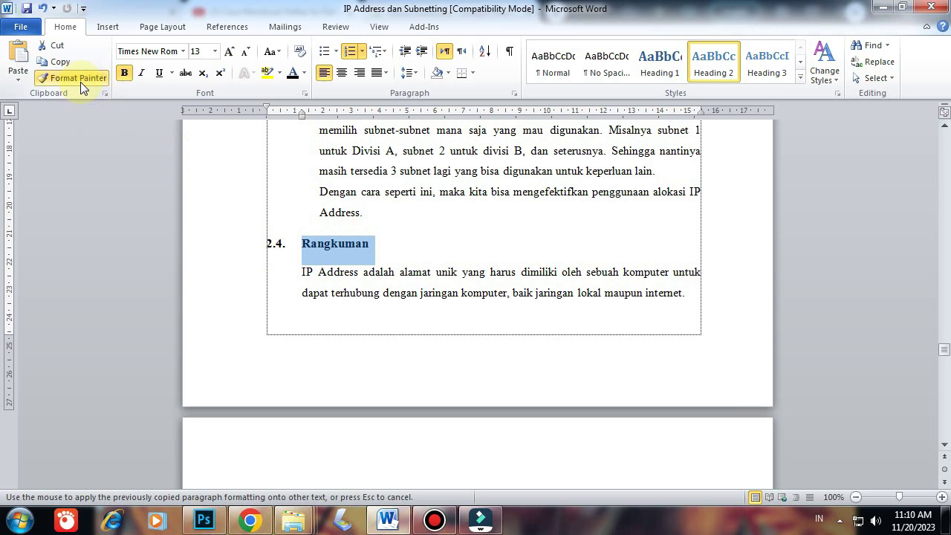
# - Copy the numbered Heading 2 formatting onto the Latihan / Tugas and Tes Mandiri subheadings with Format Painter
pyautogui.scroll(-10, 393, 297)
pyautogui.moveTo(259, 365); pyautogui.dragTo(339, 366)
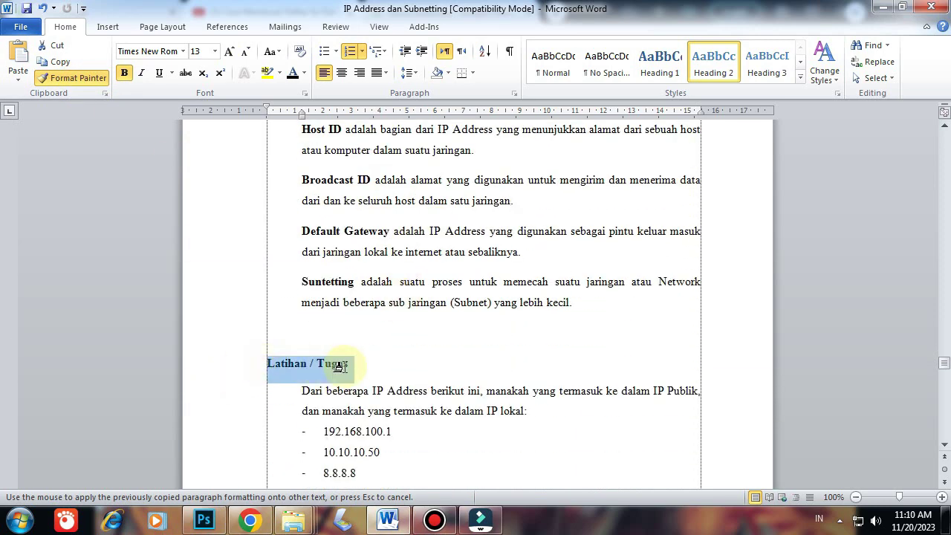
pyautogui.scroll(-1, 331, 365)
pyautogui.click(78, 77)
pyautogui.scroll(-3, 354, 349)
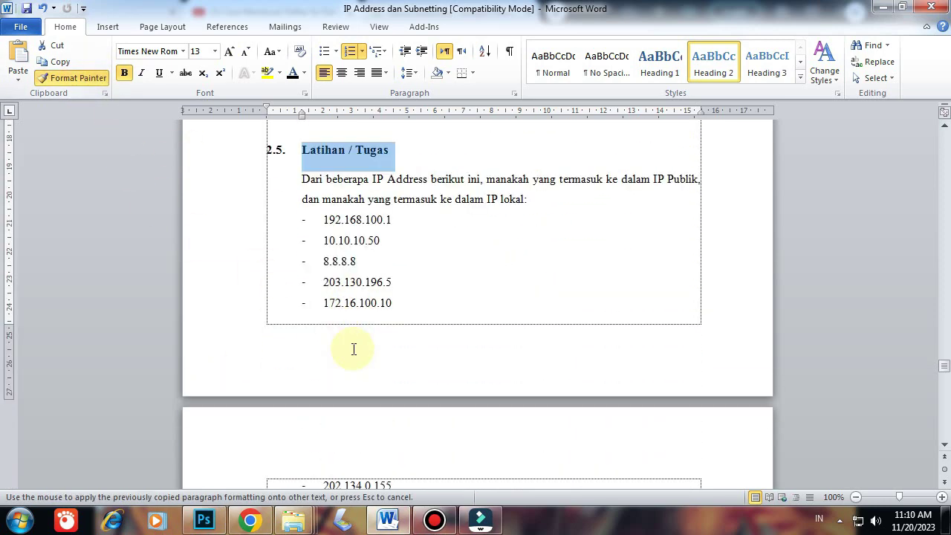
pyautogui.scroll(-5, 353, 349)
pyautogui.moveTo(260, 277); pyautogui.dragTo(330, 276)
# - Copy the formatting of the Tes Mandiri subheading onto the Maksud dan Tujuan Evaluasi subheading under BAB III with Format Painter
pyautogui.scroll(-9, 598, 408)
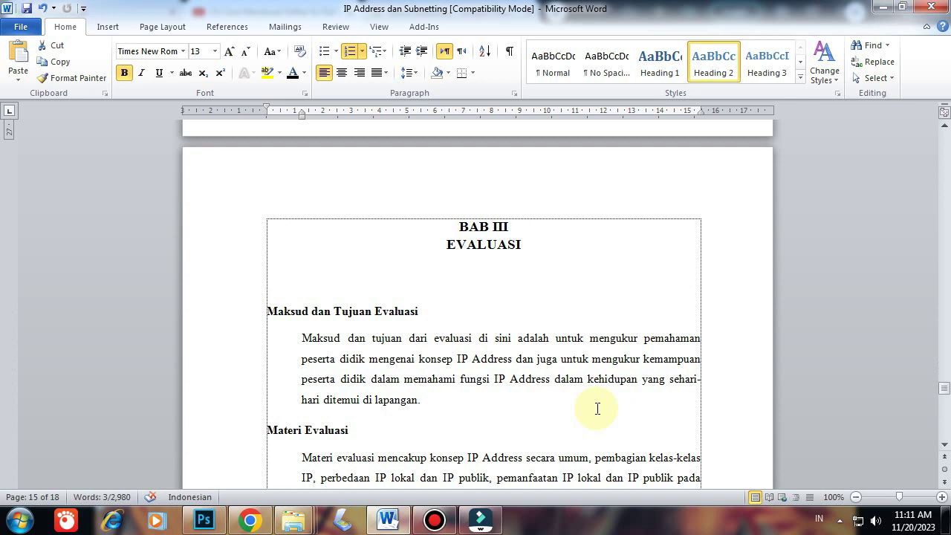
pyautogui.scroll(-1, 469, 384)
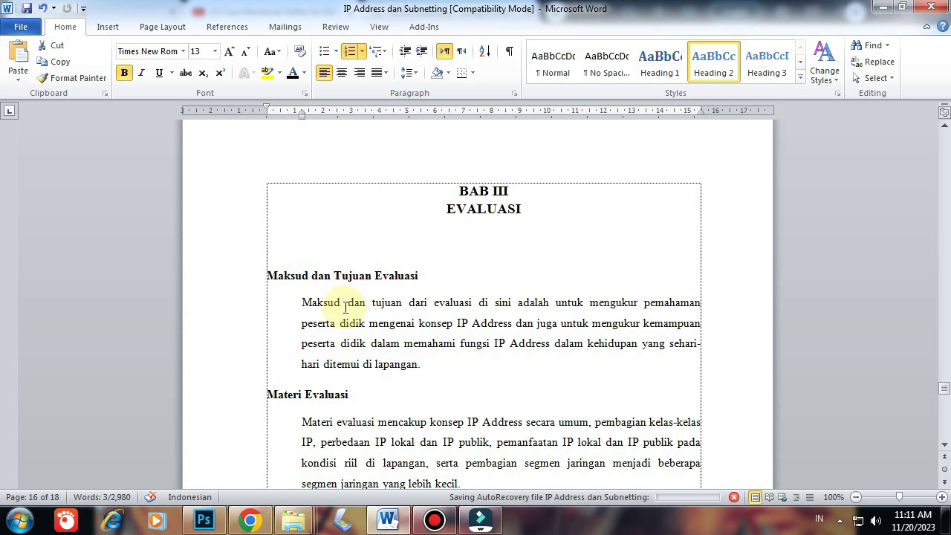
pyautogui.scroll(7, 345, 307)
pyautogui.scroll(5, 346, 307)
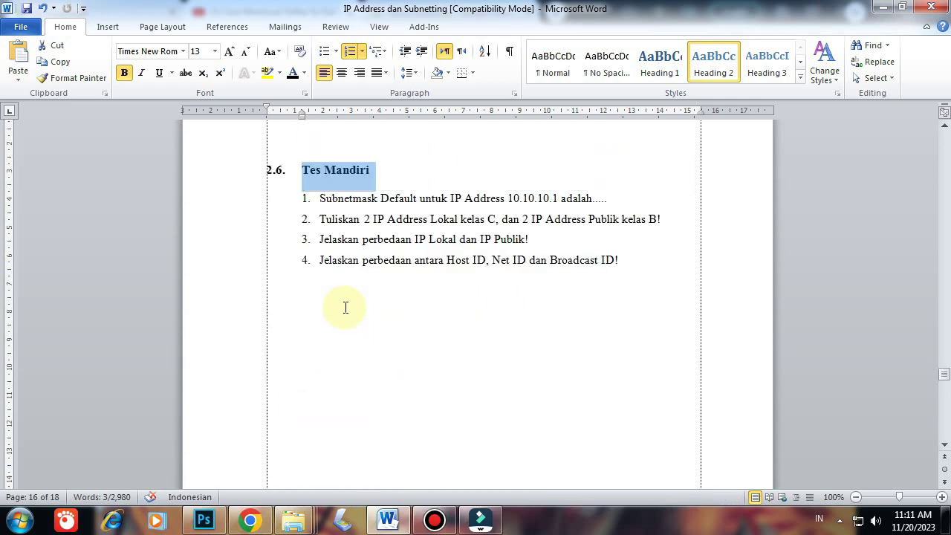
pyautogui.click(77, 78)
pyautogui.scroll(-10, 263, 326)
pyautogui.moveTo(263, 312); pyautogui.dragTo(428, 316)
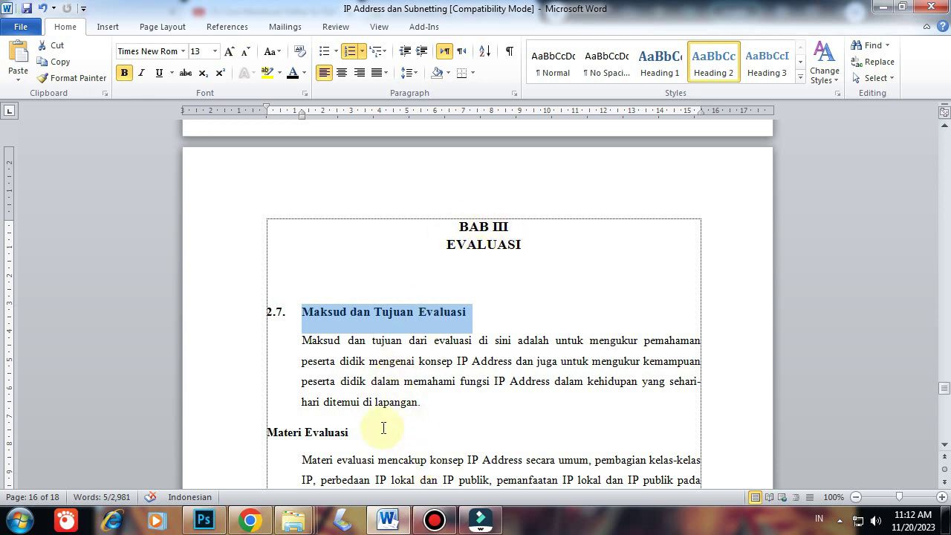
# - Renumber the Maksud dan Tujuan Evaluasi subheading as 3.1. and move its indents back so the number sits at the left margin
pyautogui.click(304, 322)
pyautogui.hotkey('ctrl', 'z')
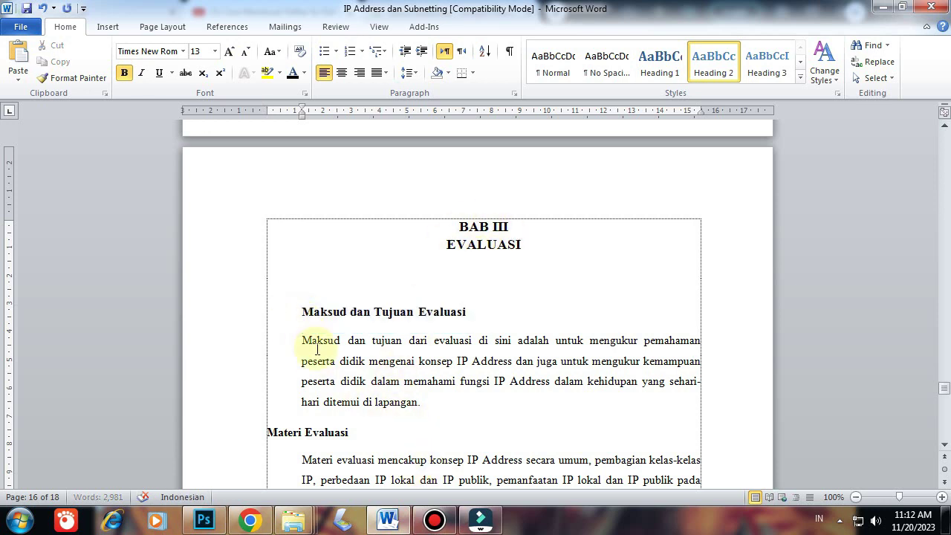
pyautogui.write('3.1.')
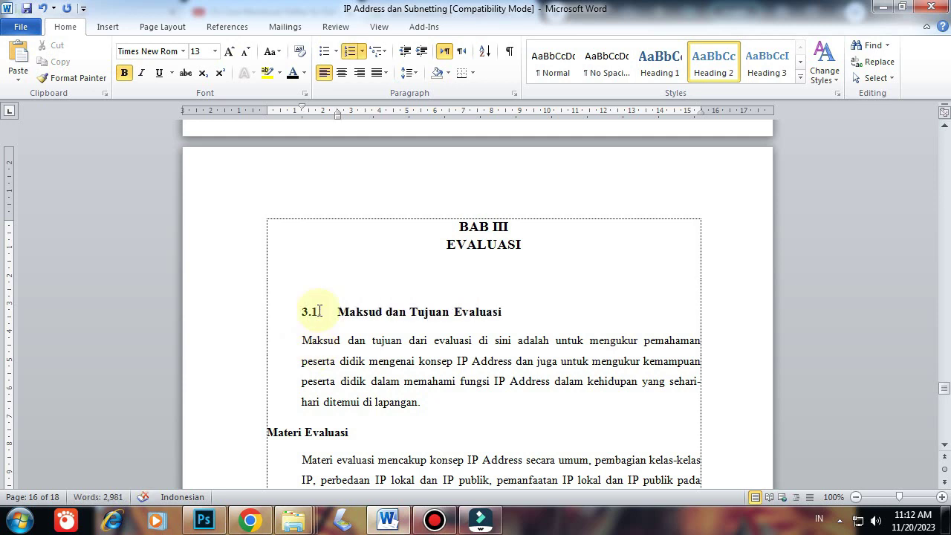
pyautogui.scroll(10, 317, 297)
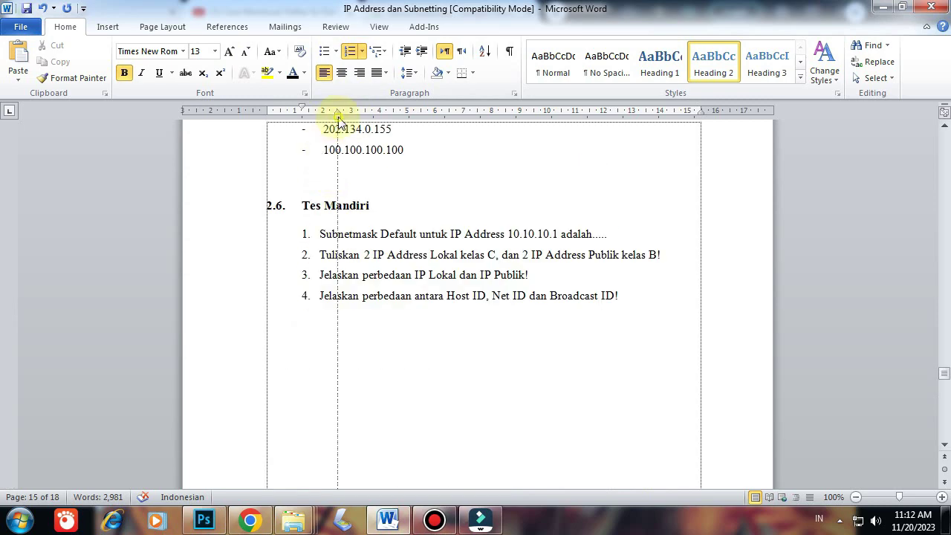
pyautogui.scroll(-12, 305, 132)
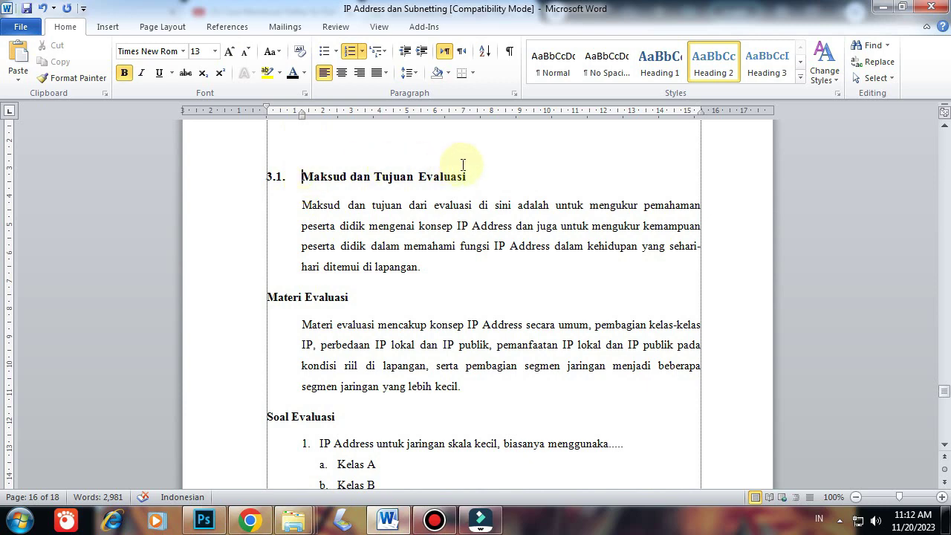
# - Copy the numbered Heading 2 formatting of Maksud dan Tujuan Evaluasi onto the Materi Evaluasi and Soal Evaluasi subheadings with Format Painter
pyautogui.tripleClick(395, 173)
pyautogui.click(75, 78)
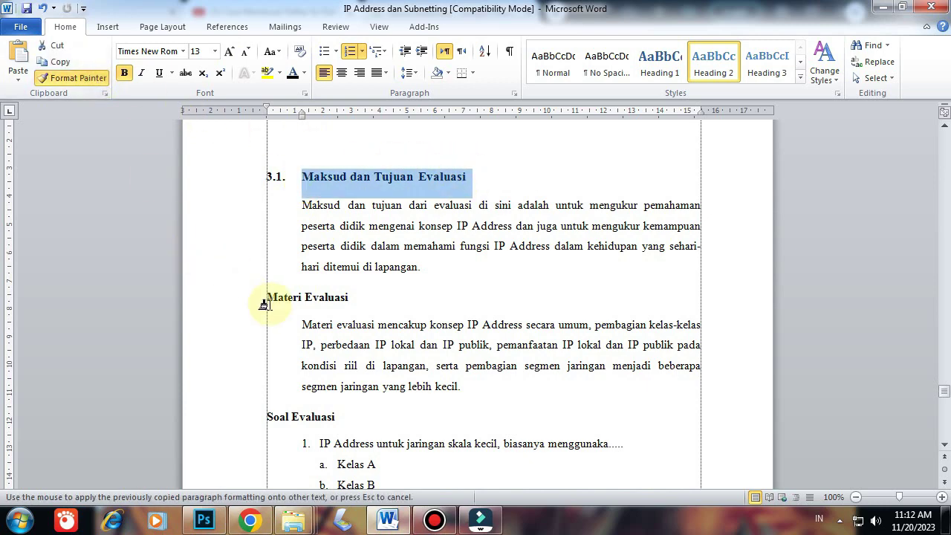
pyautogui.moveTo(263, 303); pyautogui.dragTo(390, 298)
pyautogui.scroll(-2, 272, 311)
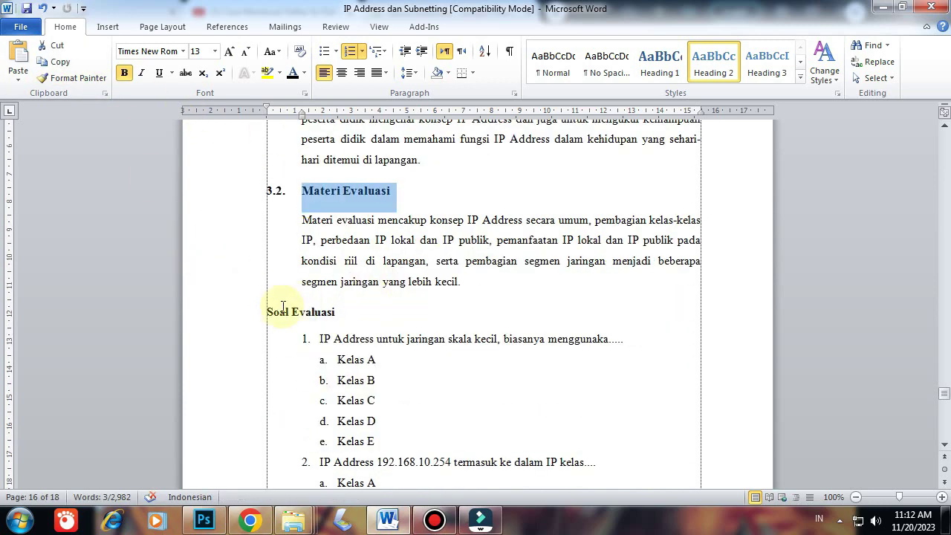
pyautogui.click(93, 78)
pyautogui.moveTo(261, 312); pyautogui.dragTo(431, 318)
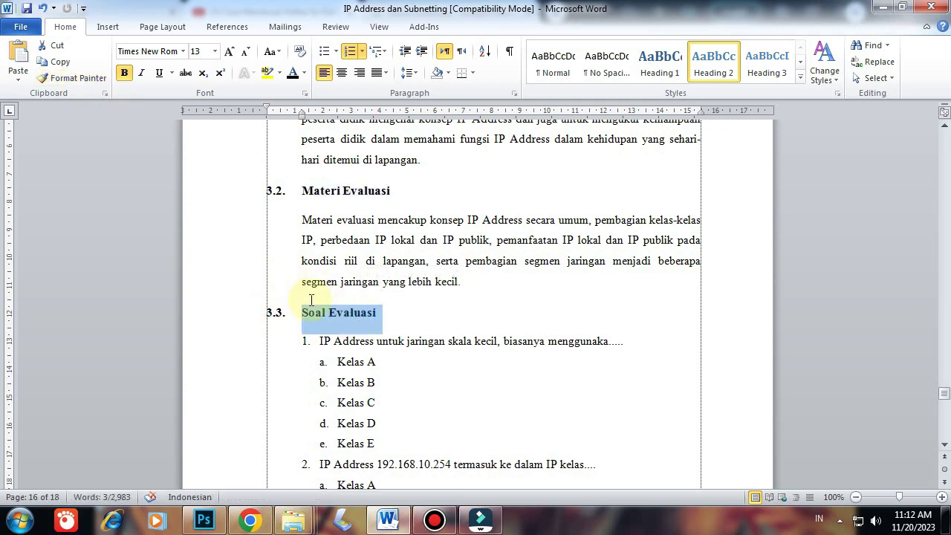
# - Copy the formatting of the Soal Evaluasi subheading onto the Tindak Lanjut subheading under BAB IV with Format Painter
pyautogui.click(100, 80)
pyautogui.scroll(-15, 275, 290)
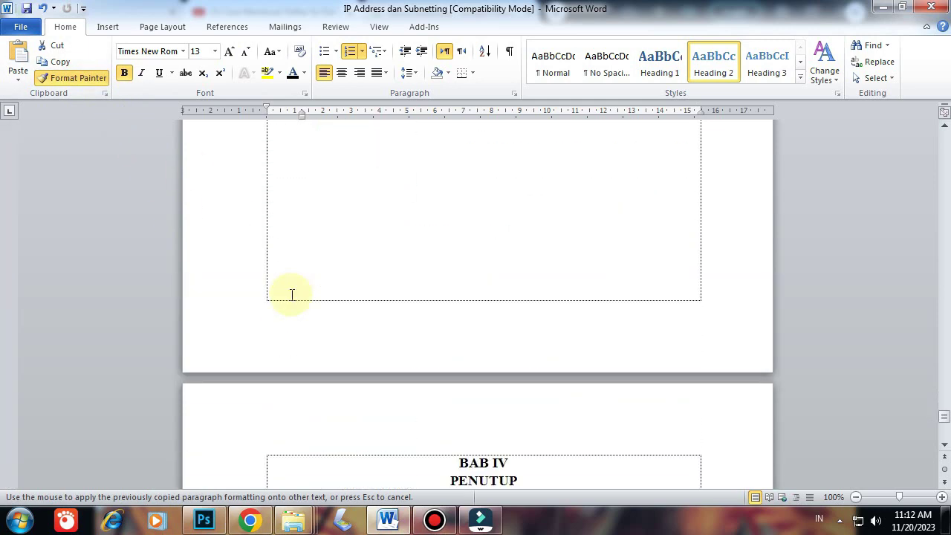
pyautogui.scroll(-2, 287, 301)
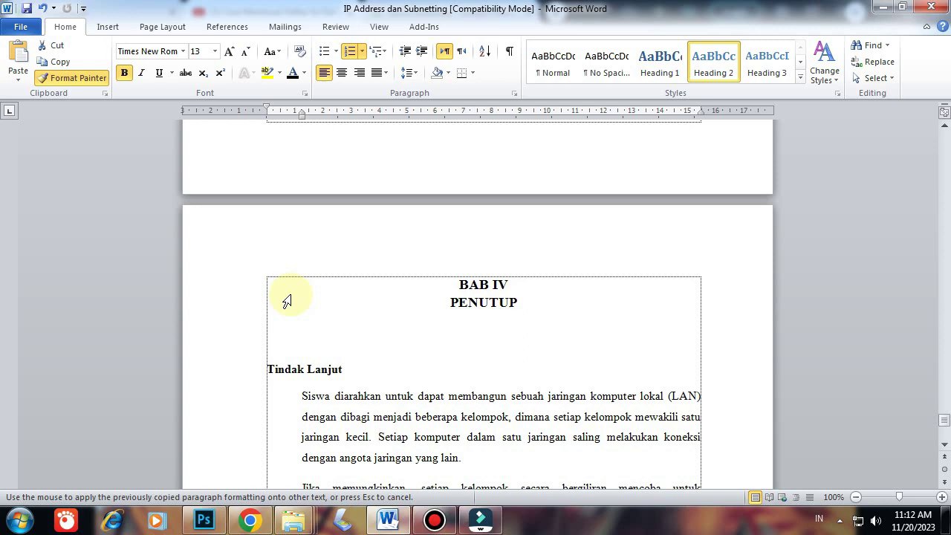
pyautogui.scroll(-2, 287, 301)
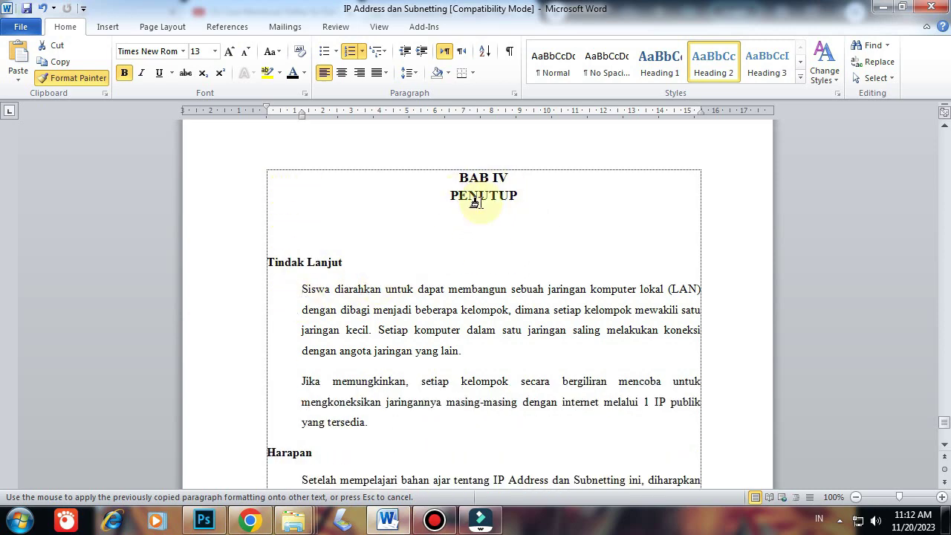
pyautogui.scroll(10, 483, 208)
pyautogui.scroll(15, 384, 265)
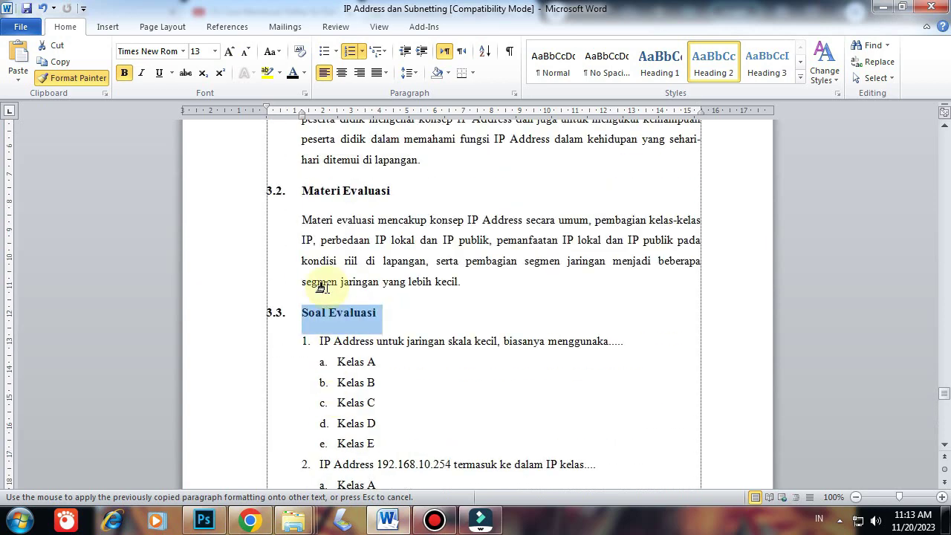
pyautogui.scroll(-20, 324, 321)
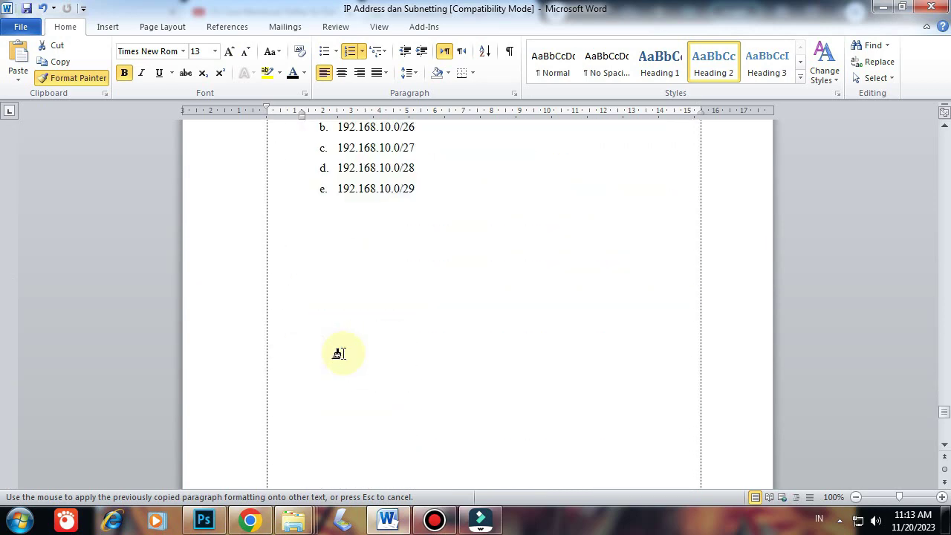
pyautogui.moveTo(261, 261)
pyautogui.mouseDown()
pyautogui.moveTo(340, 263)
pyautogui.moveTo(349, 273)
pyautogui.mouseUp()
# - Renumber the Tindak Lanjut subheading as 4.1. and move its indents back so the number sits at the left margin
pyautogui.click(303, 263)
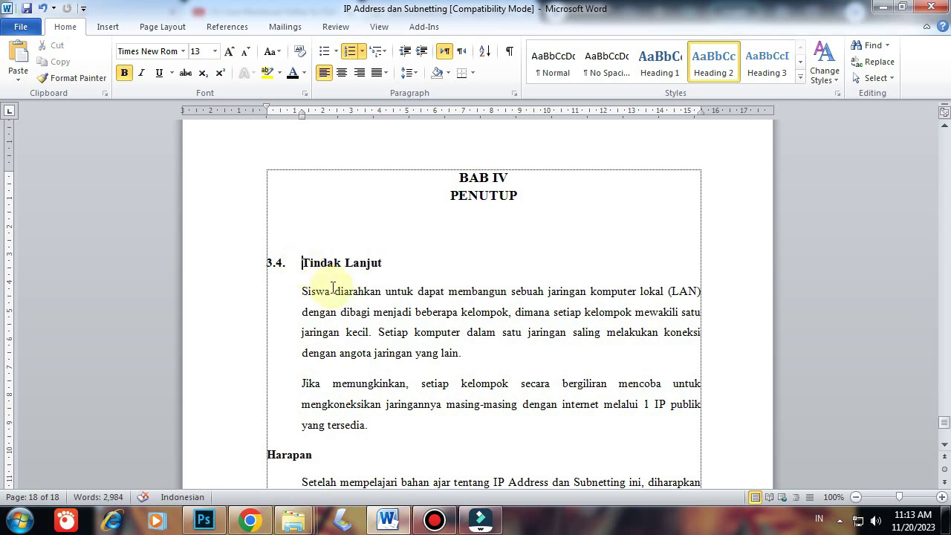
pyautogui.press('BackSpace')
pyautogui.write('4')
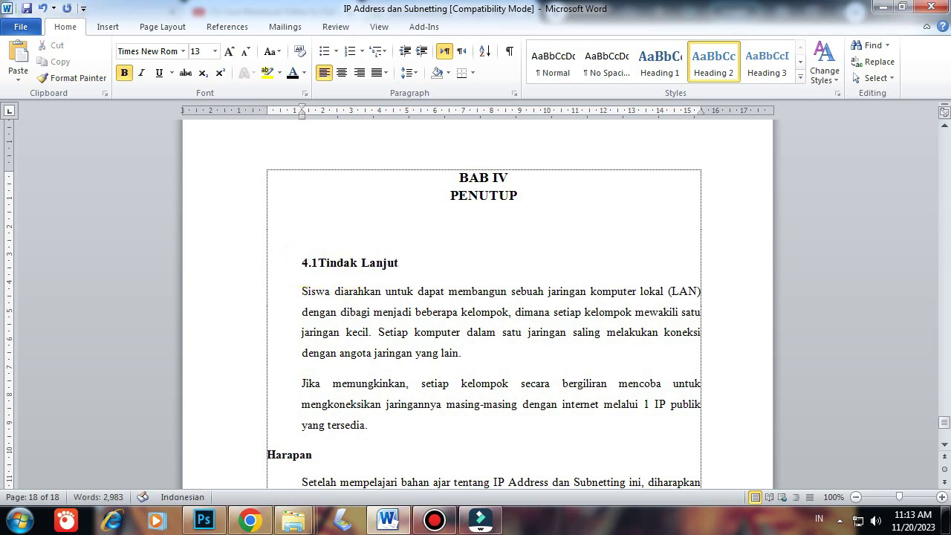
pyautogui.write('.1.')
pyautogui.press('Tab')
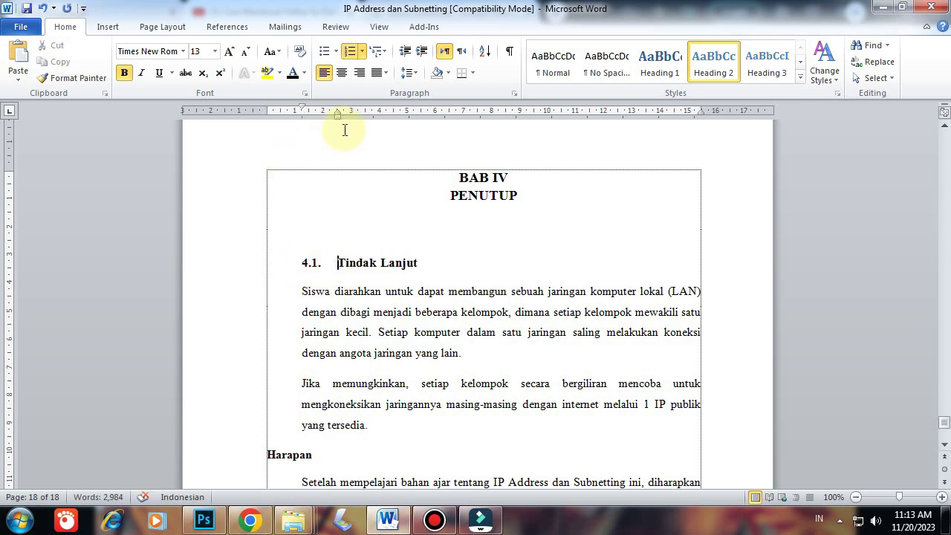
pyautogui.scroll(-5, 343, 130)
pyautogui.scroll(15, 343, 130)
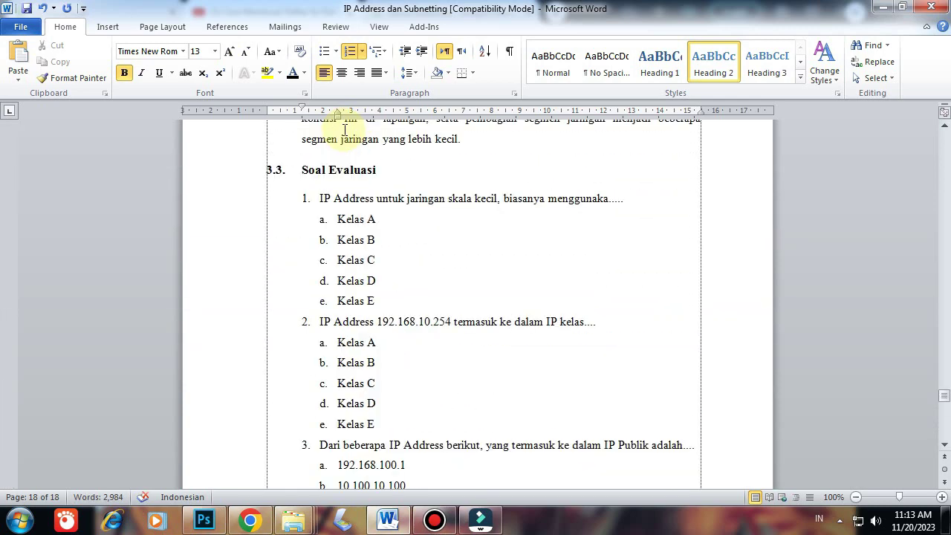
pyautogui.scroll(-12, 319, 185)
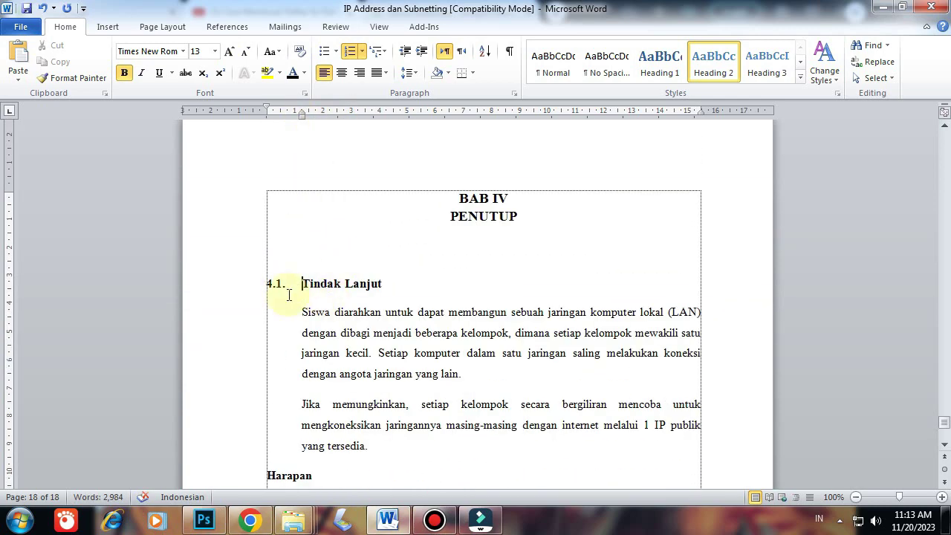
# - Copy the numbered Heading 2 formatting of Tindak Lanjut onto the Harapan subheading with Format Painter
pyautogui.moveTo(299, 286); pyautogui.dragTo(382, 284)
pyautogui.click(75, 78)
pyautogui.scroll(-8, 245, 297)
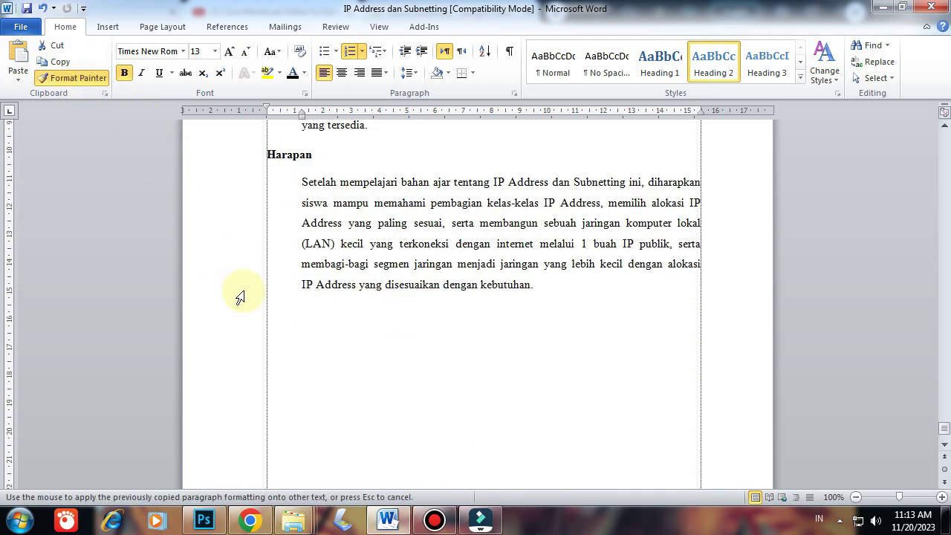
pyautogui.moveTo(257, 163)
pyautogui.mouseDown()
pyautogui.moveTo(314, 166)
pyautogui.moveTo(315, 176)
pyautogui.mouseUp()
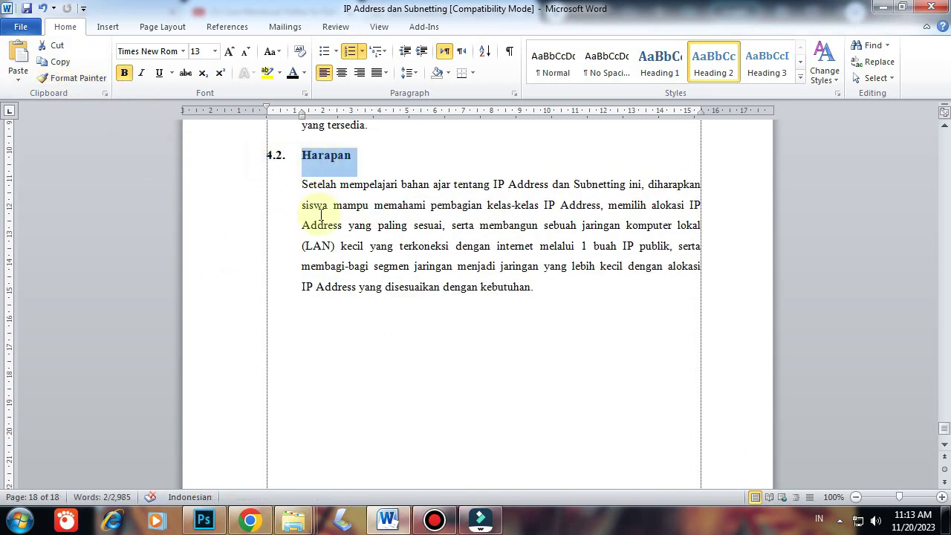
# - Review the chapter headings and numbered subheadings across the document, ending at the Uraian Materi section
pyautogui.scroll(-4, 349, 268)
pyautogui.scroll(9, 371, 314)
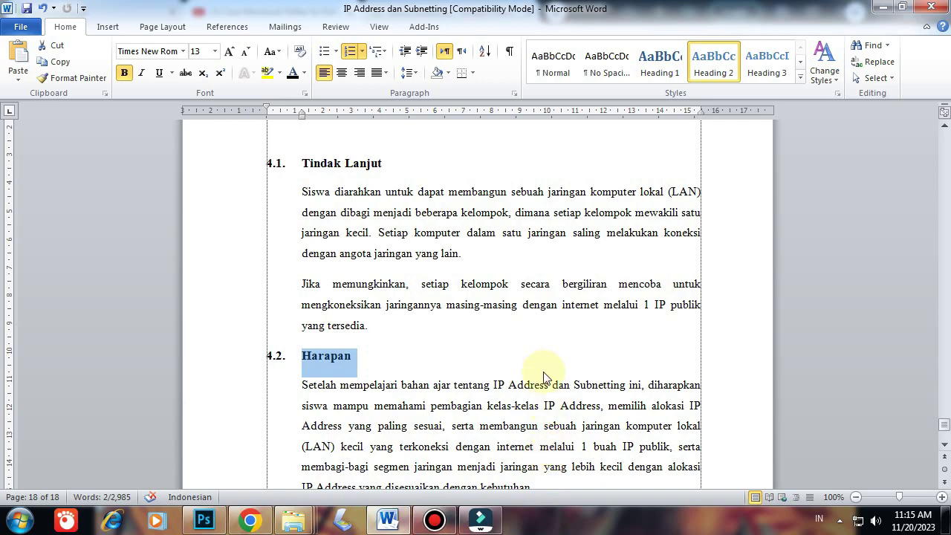
pyautogui.scroll(-5, 547, 365)
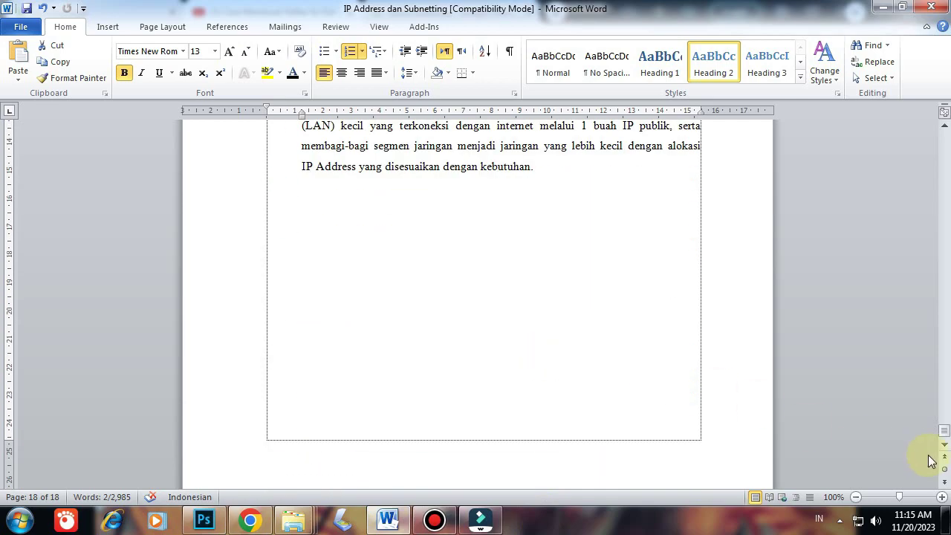
pyautogui.moveTo(943, 431); pyautogui.dragTo(940, 269)
pyautogui.scroll(10, 470, 275)
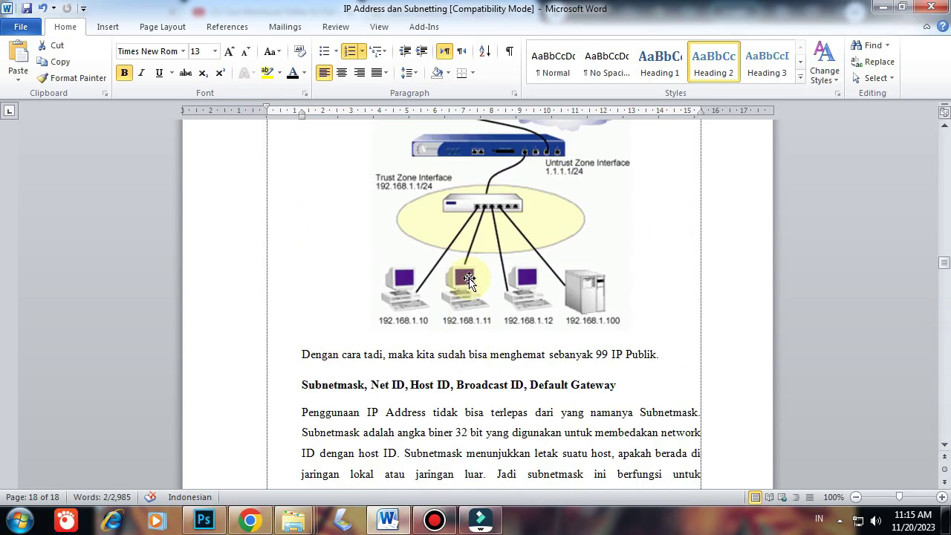
pyautogui.scroll(20, 468, 278)
pyautogui.scroll(20, 470, 278)
pyautogui.scroll(20, 468, 279)
pyautogui.scroll(15, 470, 278)
pyautogui.scroll(-15, 470, 278)
pyautogui.scroll(-15, 460, 334)
pyautogui.scroll(-12, 461, 334)
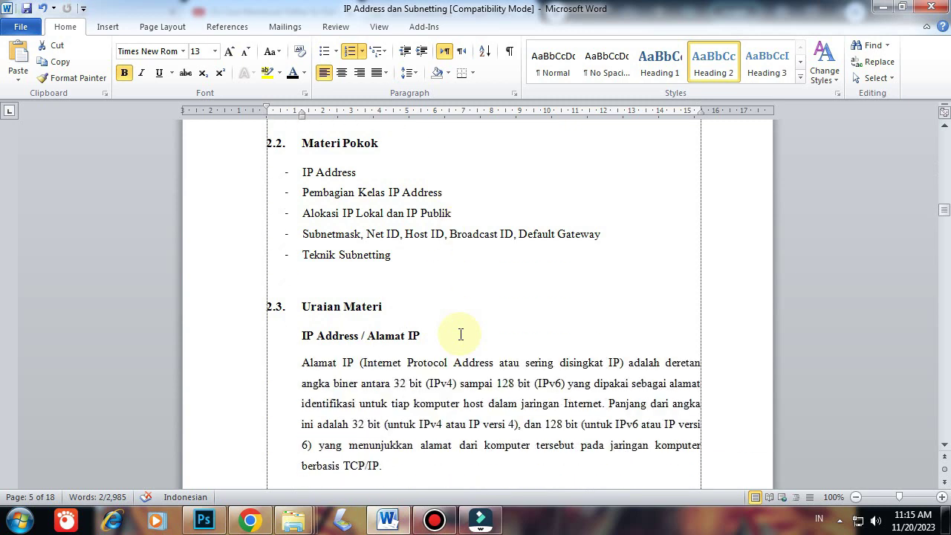
# - Apply the Heading 3 style to the IP Address / Alamat IP subheading under Uraian Materi
pyautogui.scroll(-3, 461, 335)
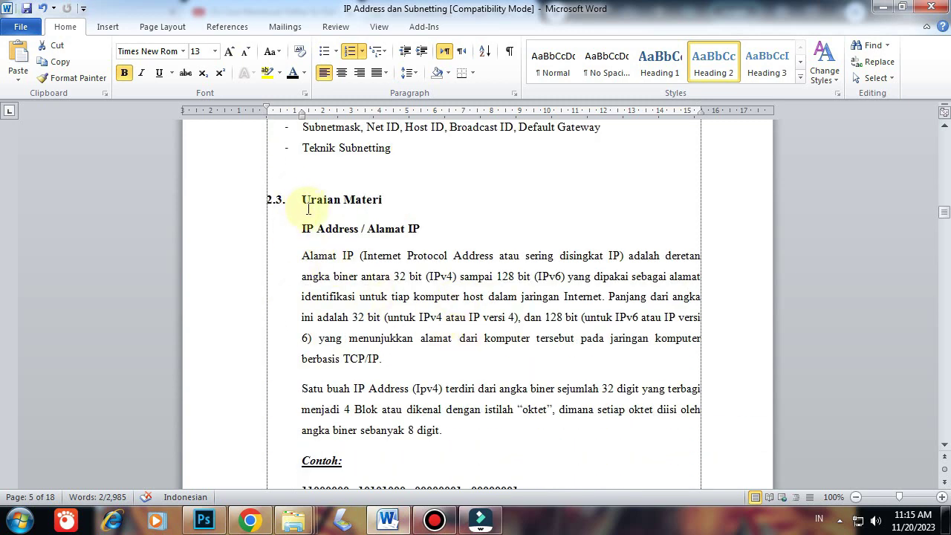
pyautogui.moveTo(300, 229); pyautogui.dragTo(334, 232)
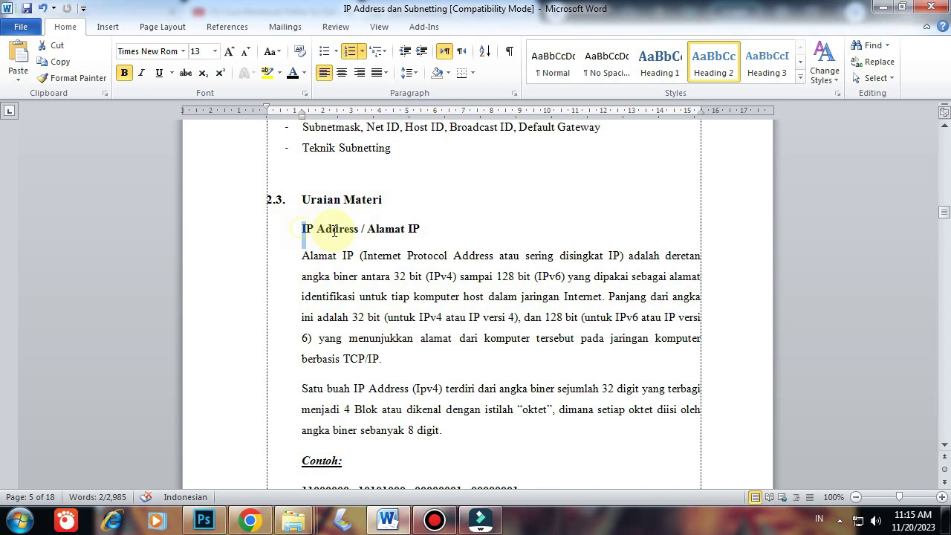
pyautogui.moveTo(334, 232); pyautogui.dragTo(432, 233)
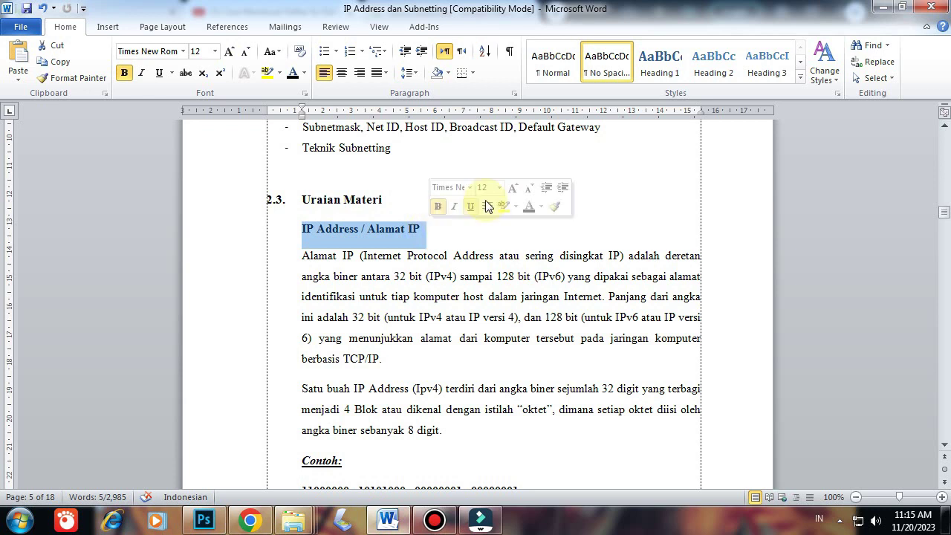
pyautogui.click(765, 66)
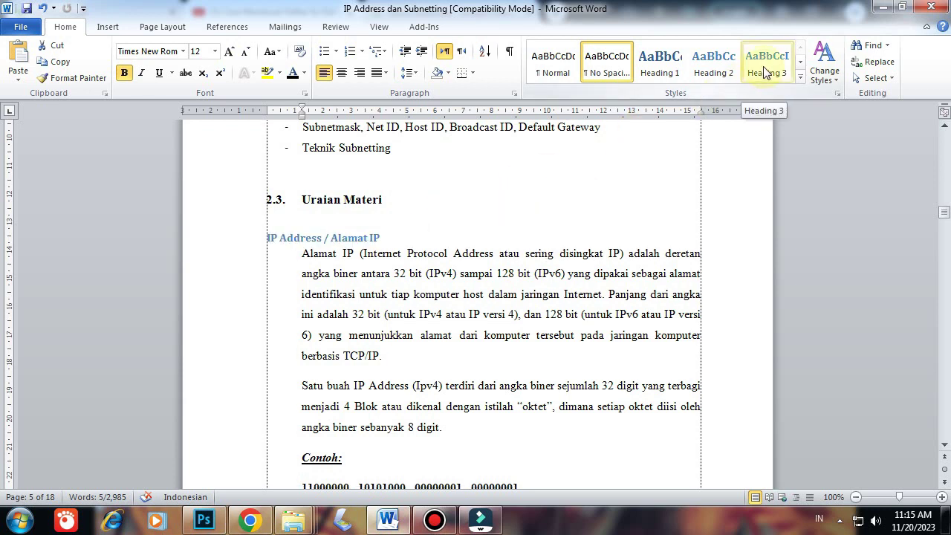
pyautogui.click(765, 69)
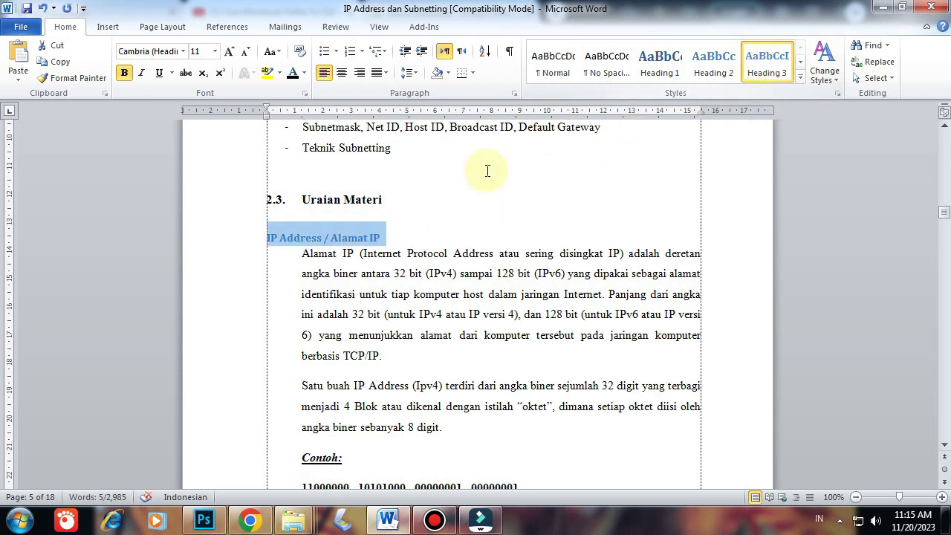
# - Format the IP Address / Alamat IP subheading in Times New Roman, size 12, with black text
pyautogui.click(183, 51)
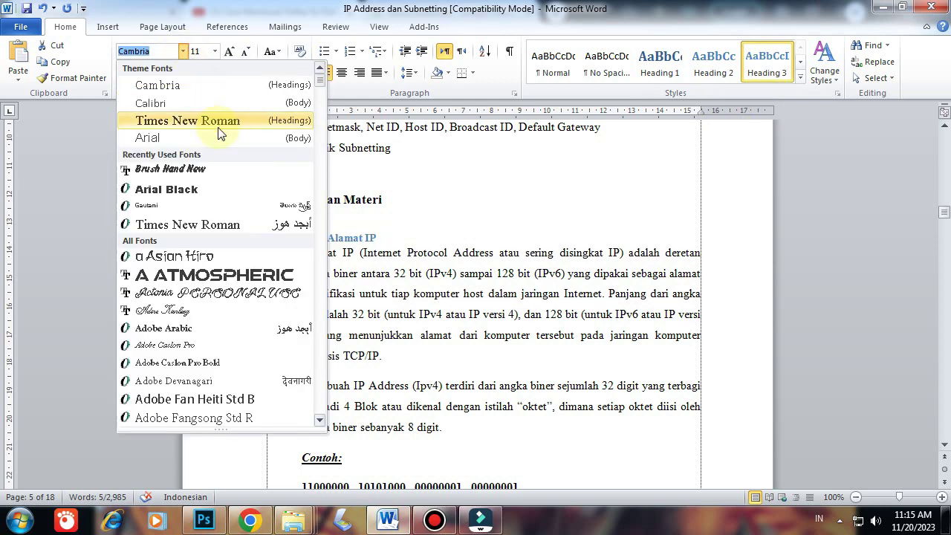
pyautogui.click(245, 122)
pyautogui.click(214, 51)
pyautogui.click(196, 118)
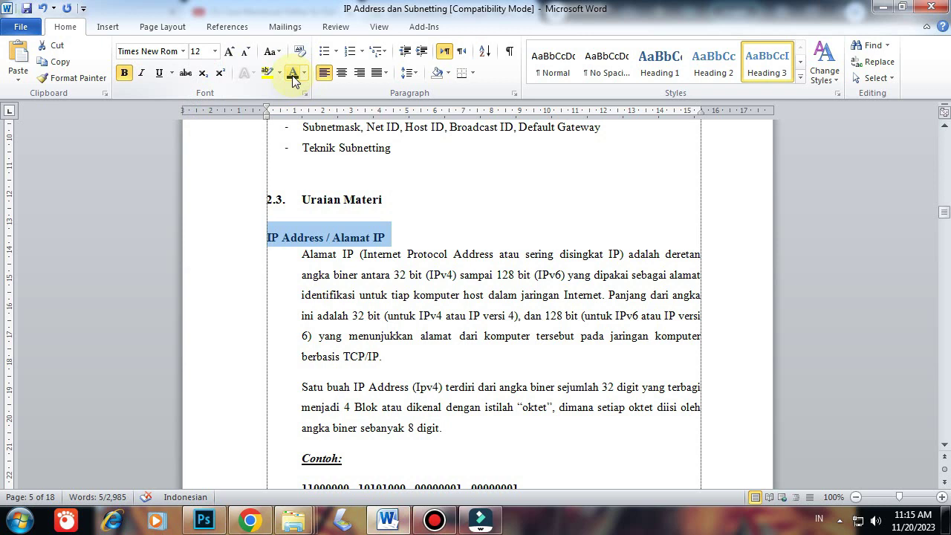
# - Number the IP Address / Alamat IP subheading as 2.3.1. and indent it so the number aligns with the body text
pyautogui.click(270, 237)
pyautogui.write('2.3.1')
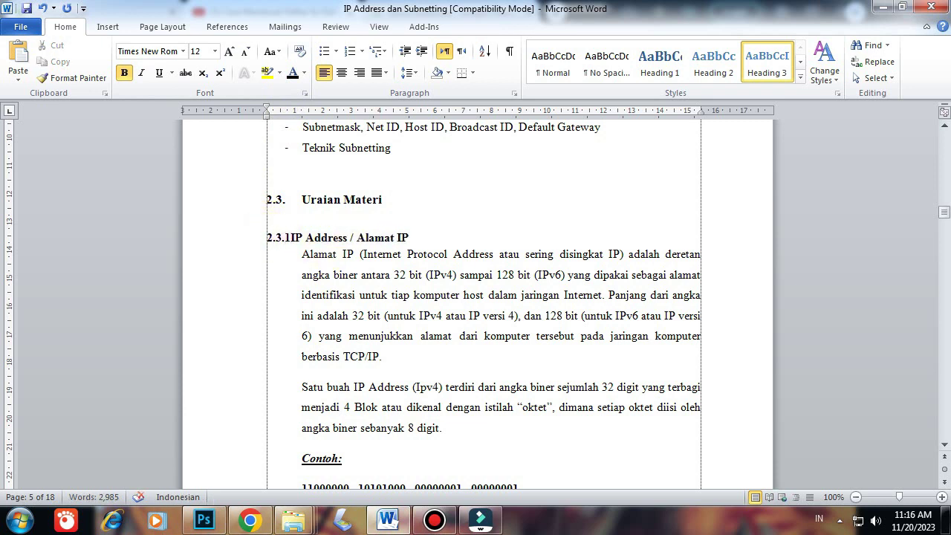
pyautogui.press('space')
pyautogui.moveTo(337, 111); pyautogui.dragTo(301, 111)
# - Set the line spacing of the IP Address / Alamat IP subheading to 1.5
pyautogui.moveTo(338, 237); pyautogui.dragTo(456, 238)
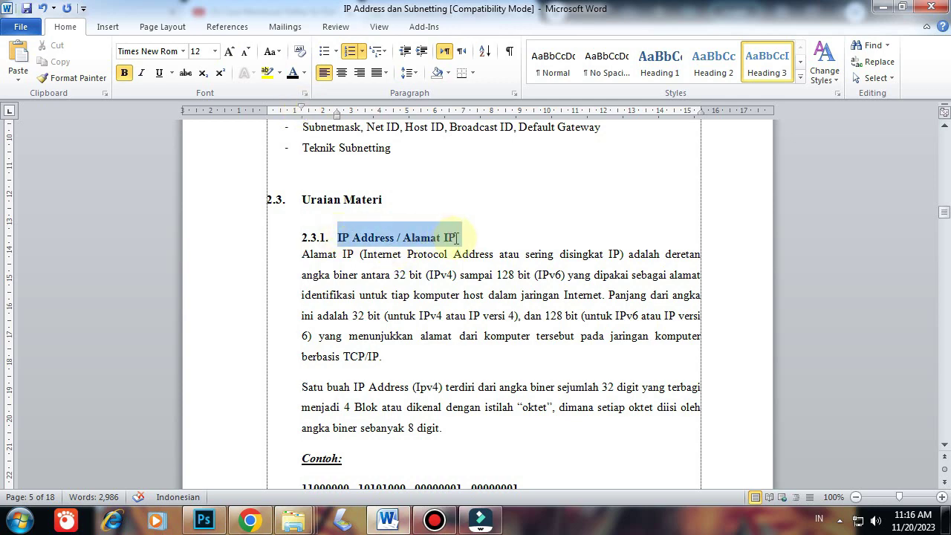
pyautogui.click(407, 72)
pyautogui.click(414, 123)
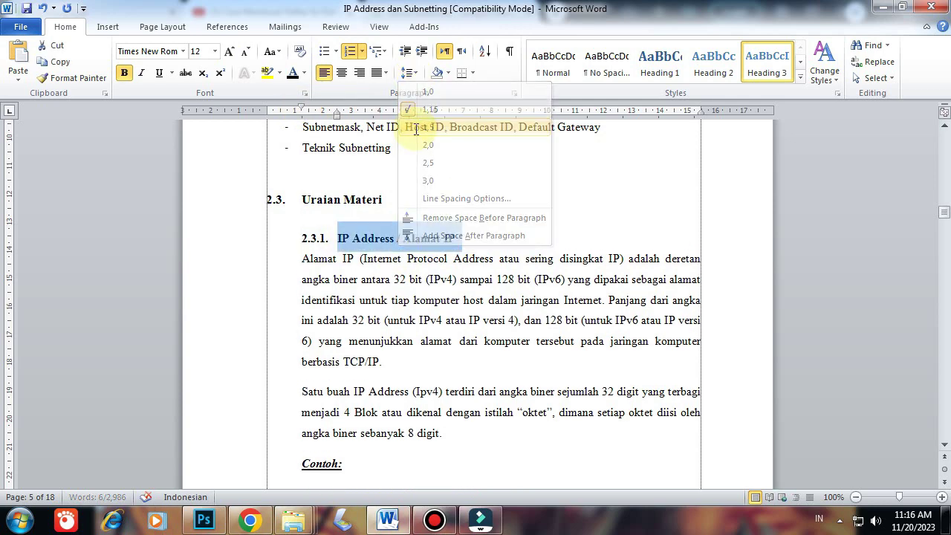
# - Copy the numbered Heading 3 formatting onto the Pembagian Kelas IP Address and Alokasi IP Lokal dan IP Publik subheadings with Format Painter
pyautogui.click(87, 81)
pyautogui.scroll(-6, 329, 367)
pyautogui.scroll(-15, 329, 367)
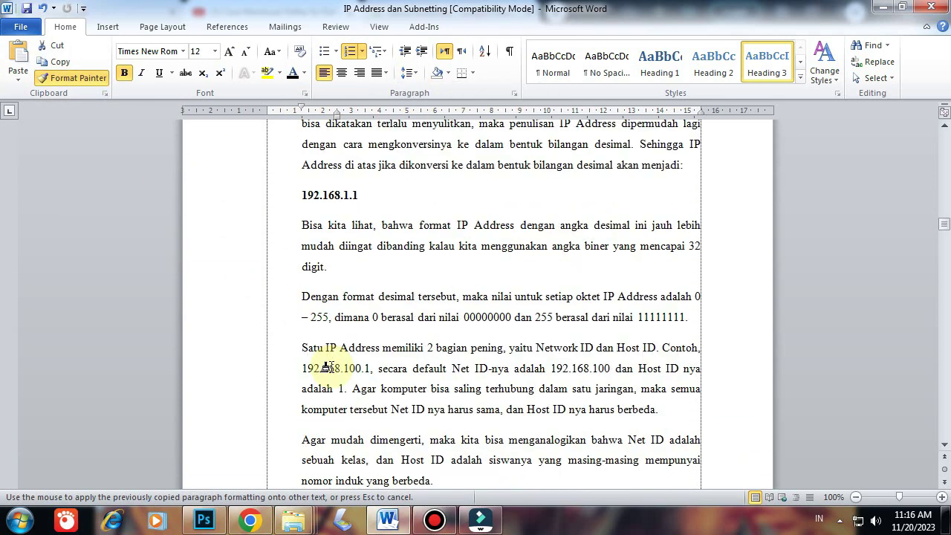
pyautogui.moveTo(299, 261); pyautogui.dragTo(444, 264)
pyautogui.click(81, 78)
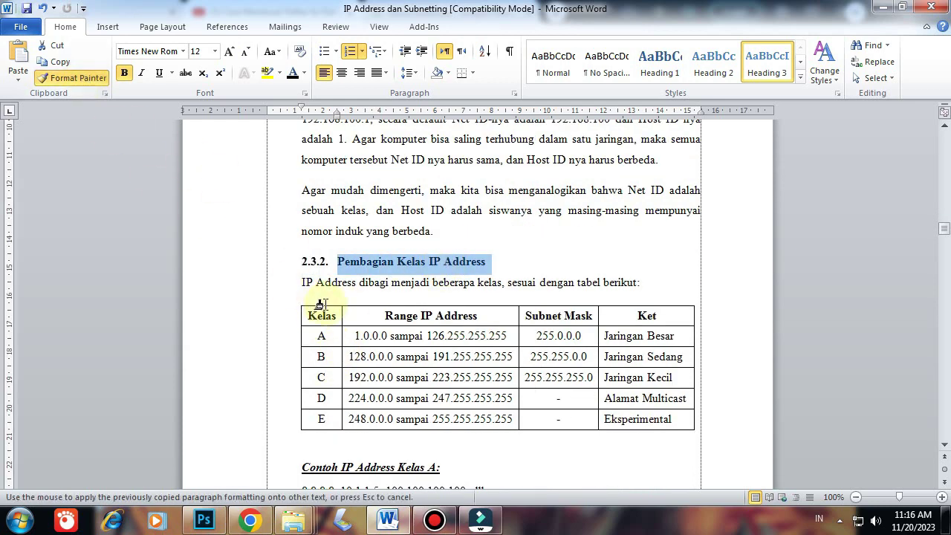
pyautogui.scroll(-12, 321, 303)
pyautogui.moveTo(297, 321); pyautogui.dragTo(497, 321)
# - Copy the numbered Heading 3 formatting onto the Subnetmask, Net ID, Host ID, Broadcast ID, Default Gateway and the Teknik Subnetting subheadings with Format Painter
pyautogui.click(80, 78)
pyautogui.scroll(-8, 346, 304)
pyautogui.scroll(-12, 338, 308)
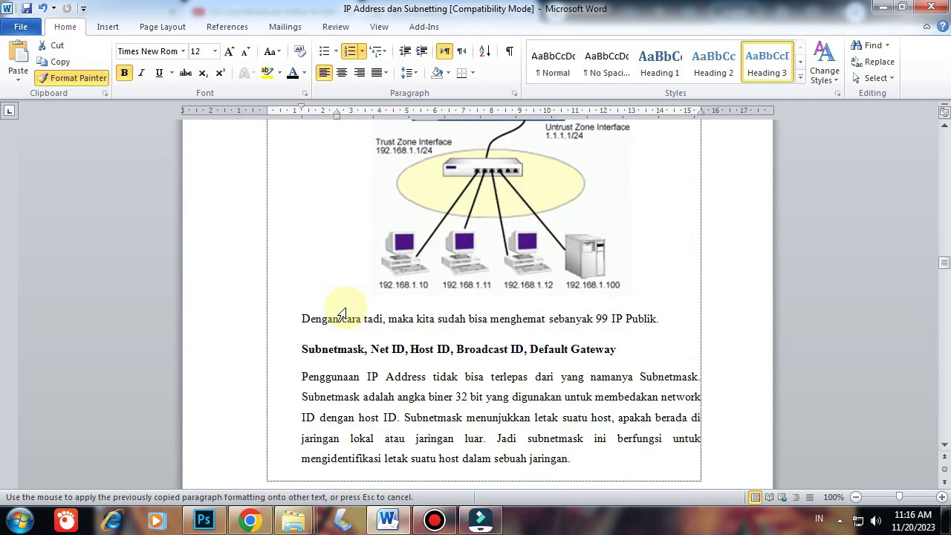
pyautogui.moveTo(304, 174); pyautogui.dragTo(587, 166)
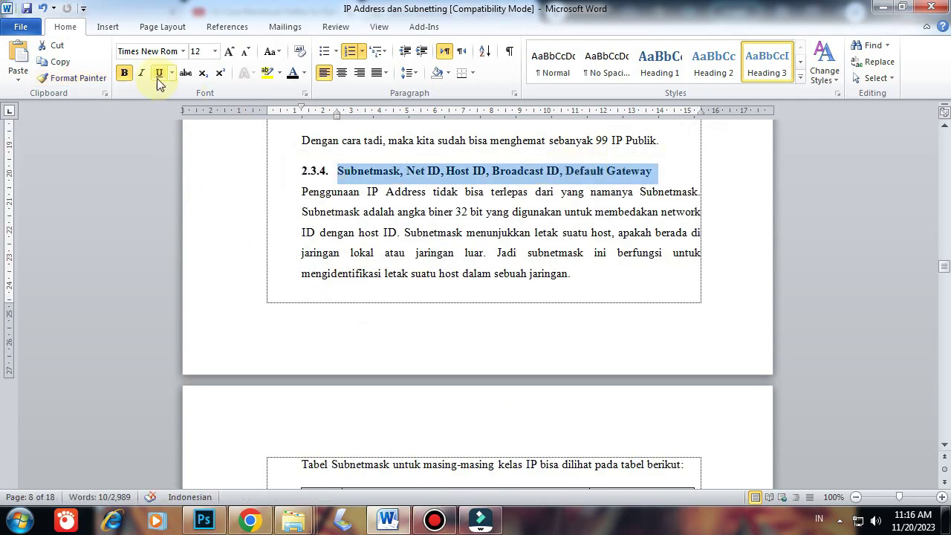
pyautogui.scroll(-15, 401, 308)
pyautogui.scroll(-15, 401, 307)
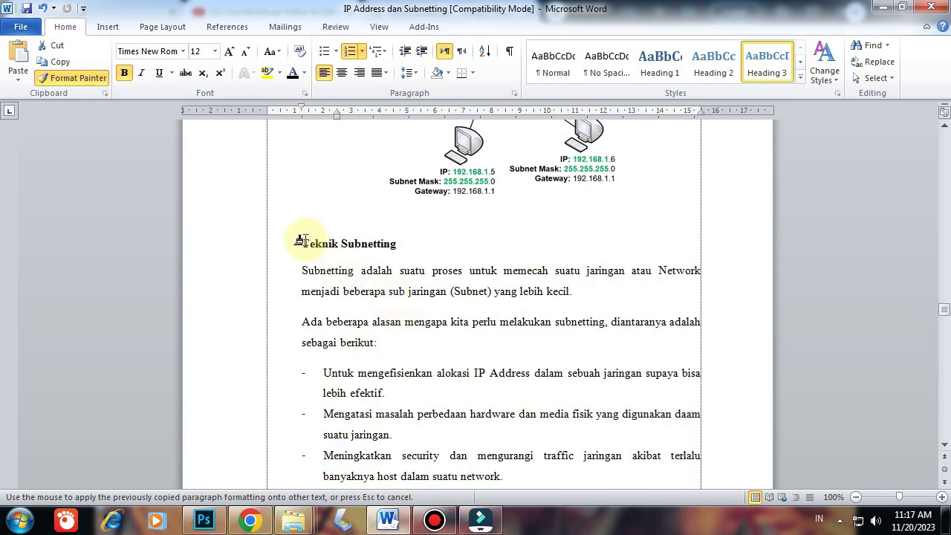
pyautogui.moveTo(297, 241); pyautogui.dragTo(346, 230)
pyautogui.scroll(-20, 341, 317)
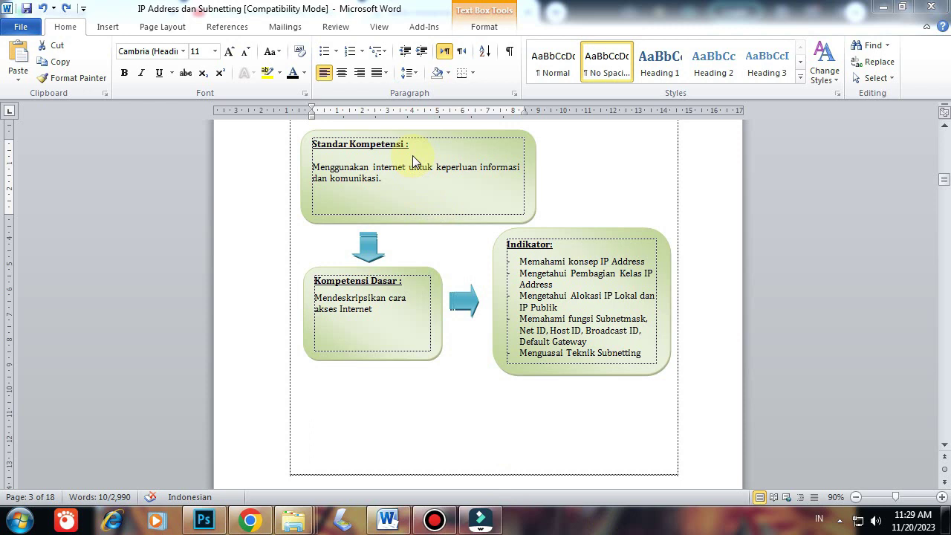
# - Insert the caption "Gambar 1. Peta Konsep" below the Standar Kompetensi diagram, using a new label named Gambar
pyautogui.click(413, 155)
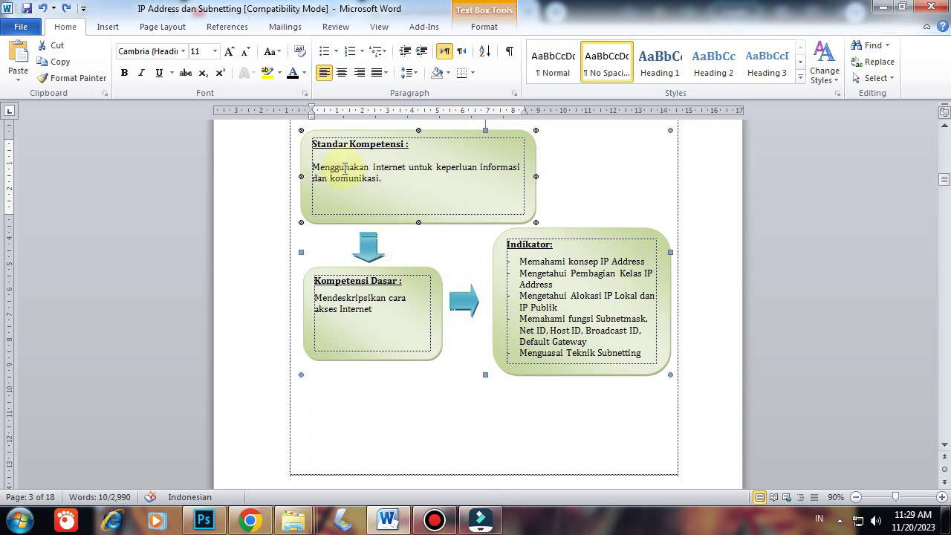
pyautogui.click(225, 28)
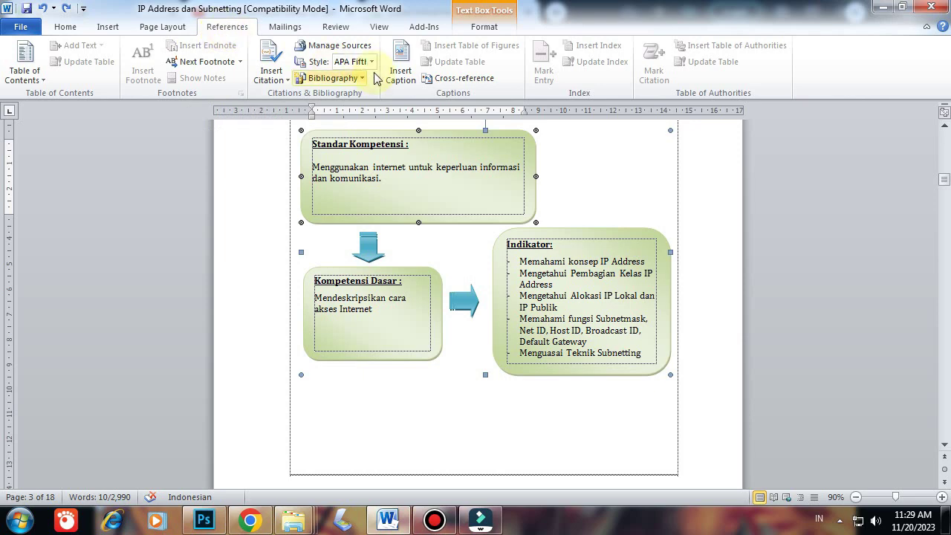
pyautogui.click(407, 74)
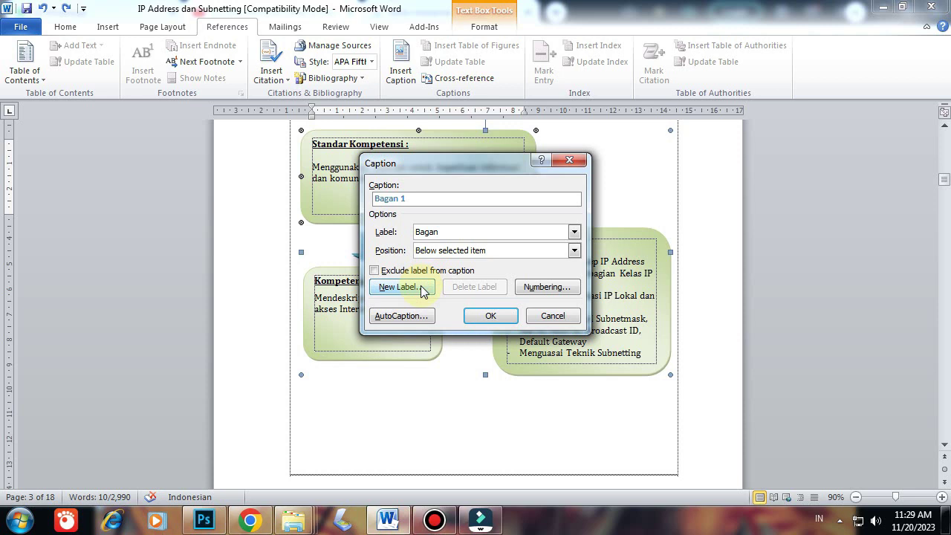
pyautogui.click(475, 232)
pyautogui.click(445, 244)
pyautogui.click(409, 289)
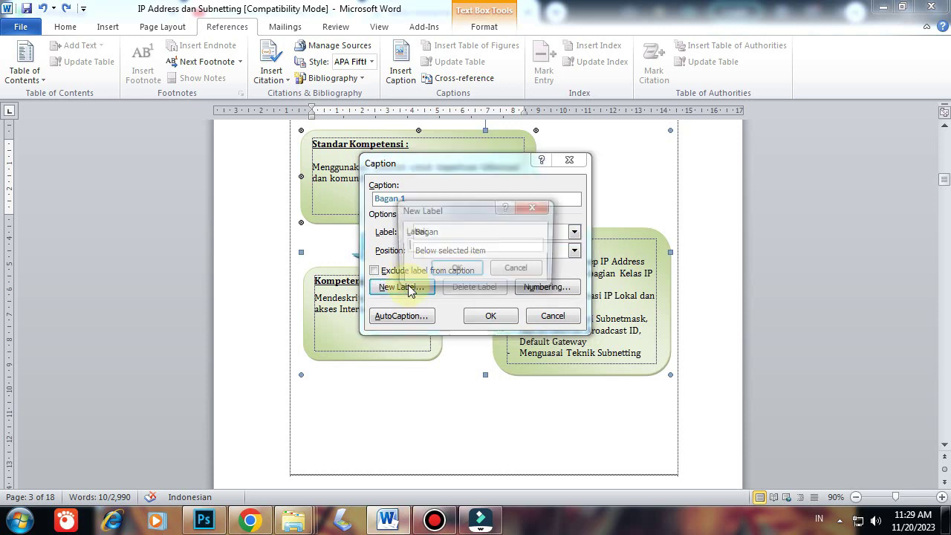
pyautogui.write('Gambar')
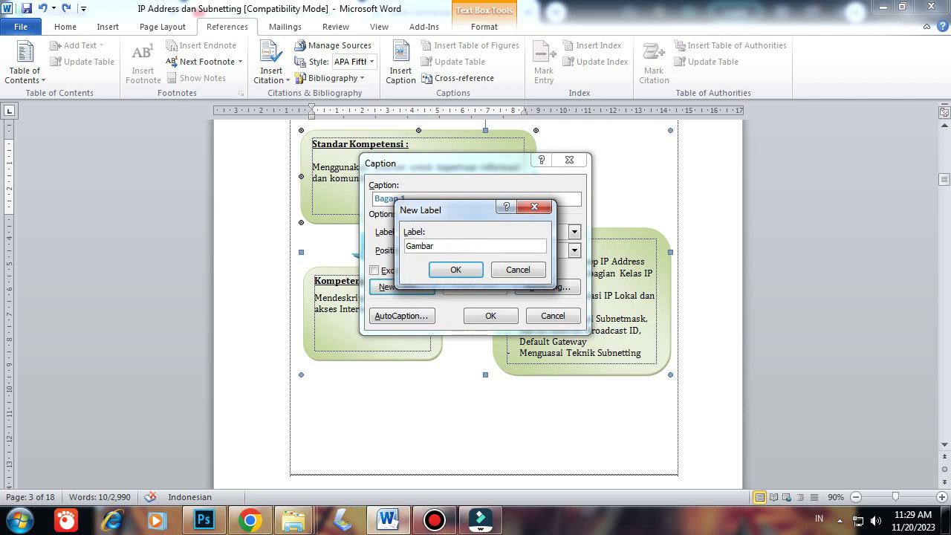
pyautogui.click(449, 272)
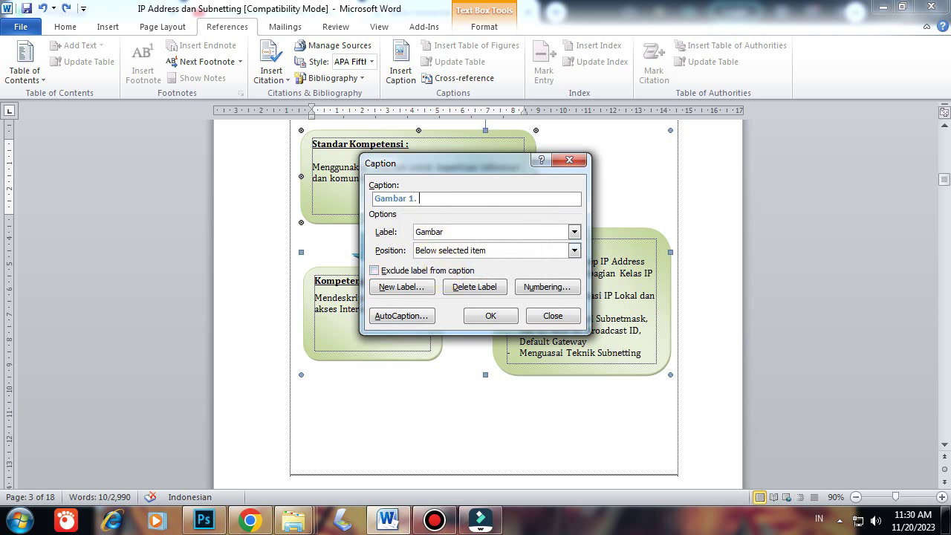
pyautogui.write('Peta Konsep')
pyautogui.click(490, 316)
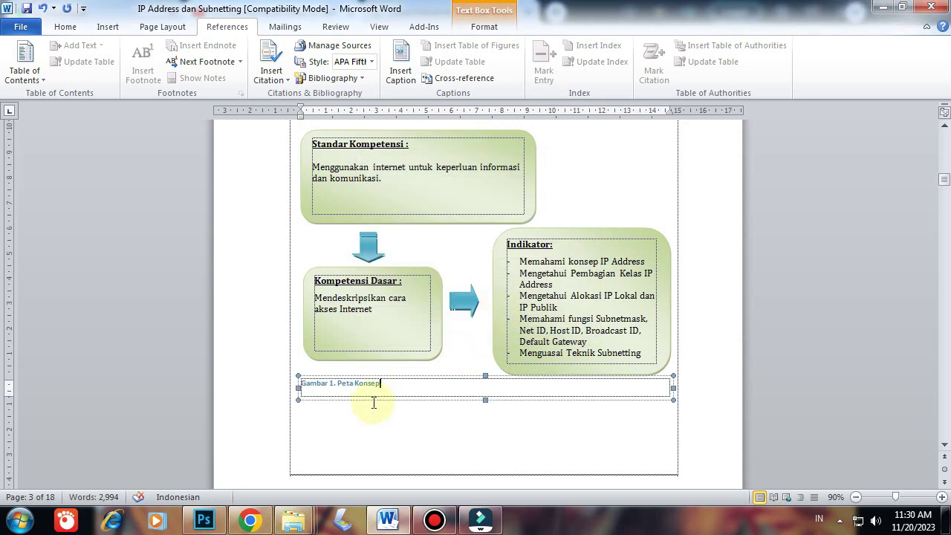
# - Format the Gambar 1 caption as centered, black Times New Roman text
pyautogui.moveTo(357, 382); pyautogui.dragTo(298, 384)
pyautogui.click(65, 26)
pyautogui.click(183, 50)
pyautogui.click(199, 121)
pyautogui.click(341, 73)
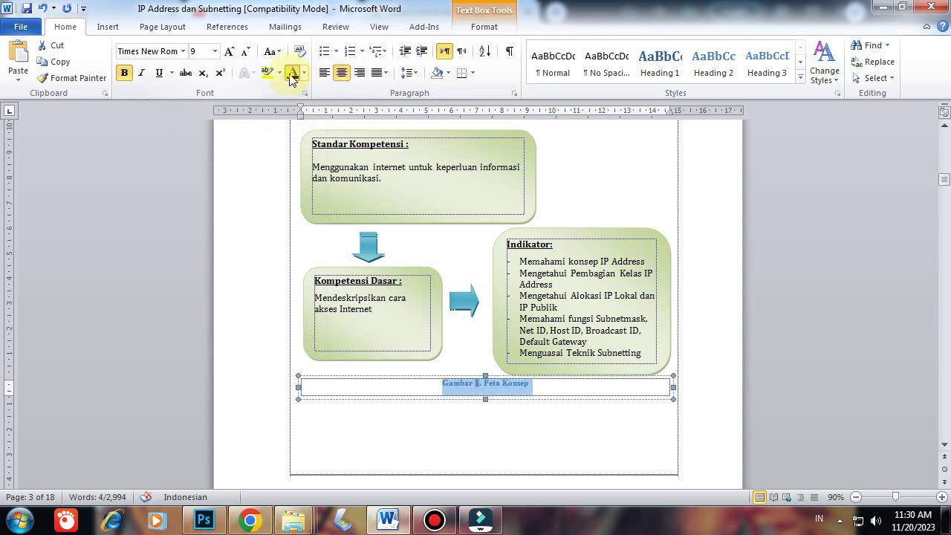
pyautogui.click(553, 395)
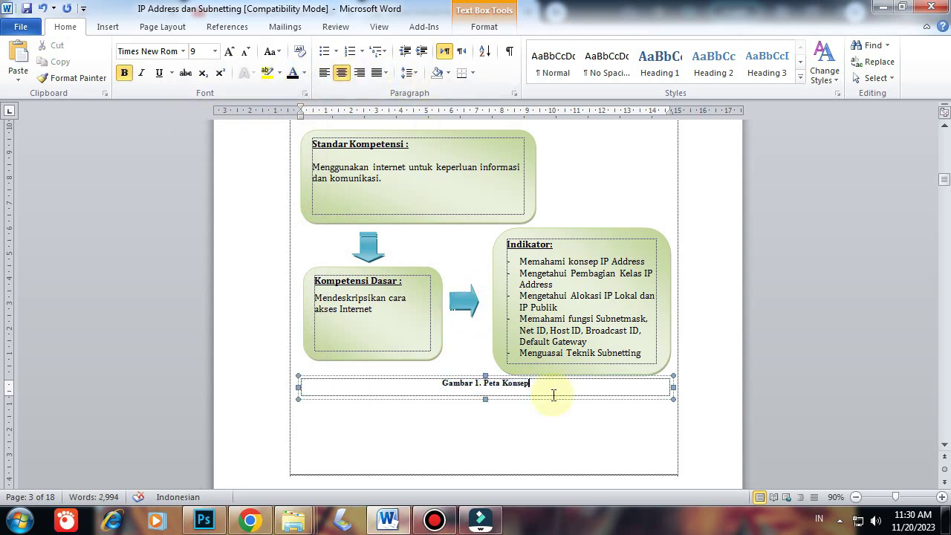
# - Insert the caption "Gambar 2. Topologi Jaringan" below the network topology picture before section 2.3.4
pyautogui.scroll(-15, 553, 394)
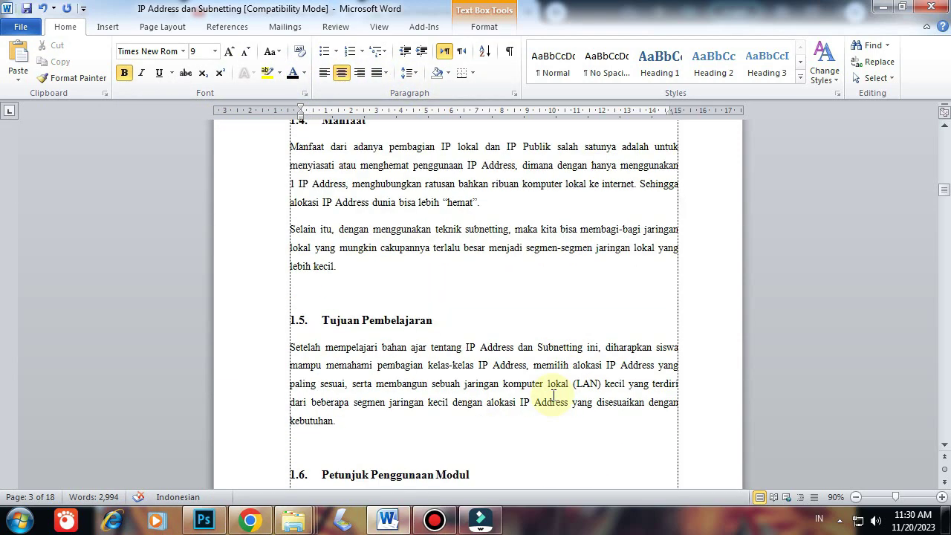
pyautogui.scroll(-15, 553, 394)
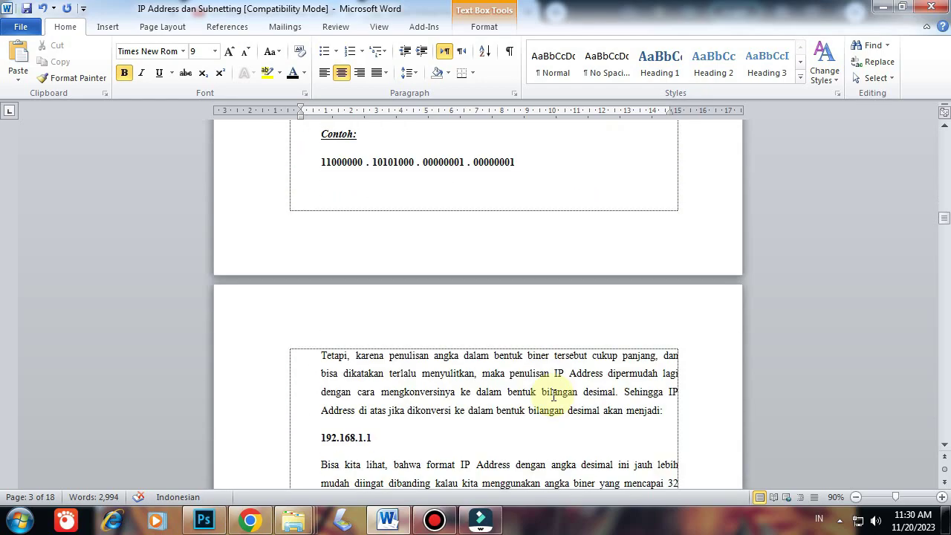
pyautogui.scroll(-20, 554, 395)
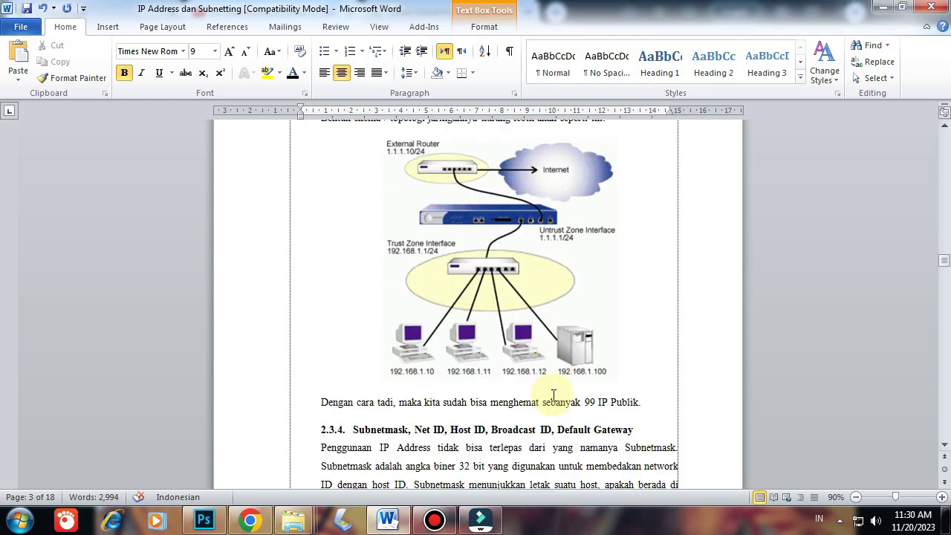
pyautogui.scroll(1, 546, 392)
pyautogui.click(528, 258)
pyautogui.click(227, 27)
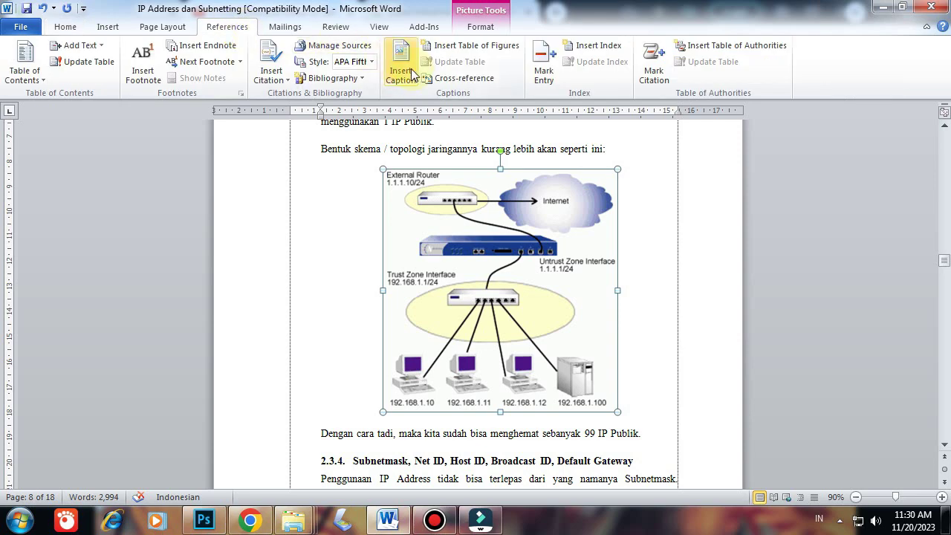
pyautogui.click(400, 71)
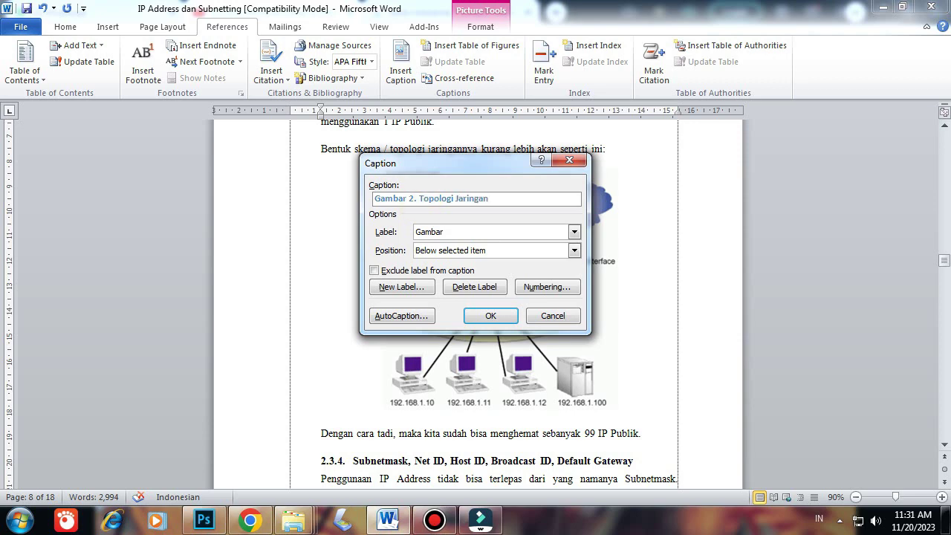
pyautogui.click(491, 316)
# - Set the Gambar 2 caption in black Times New Roman
pyautogui.scroll(-3, 483, 297)
pyautogui.moveTo(435, 275); pyautogui.dragTo(540, 276)
pyautogui.click(64, 26)
pyautogui.click(183, 51)
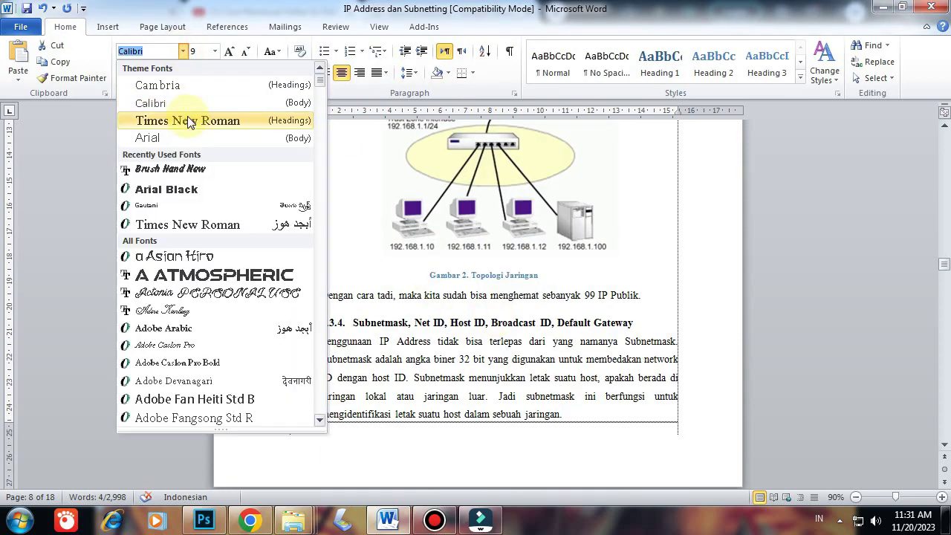
pyautogui.click(187, 120)
pyautogui.click(289, 72)
pyautogui.click(569, 275)
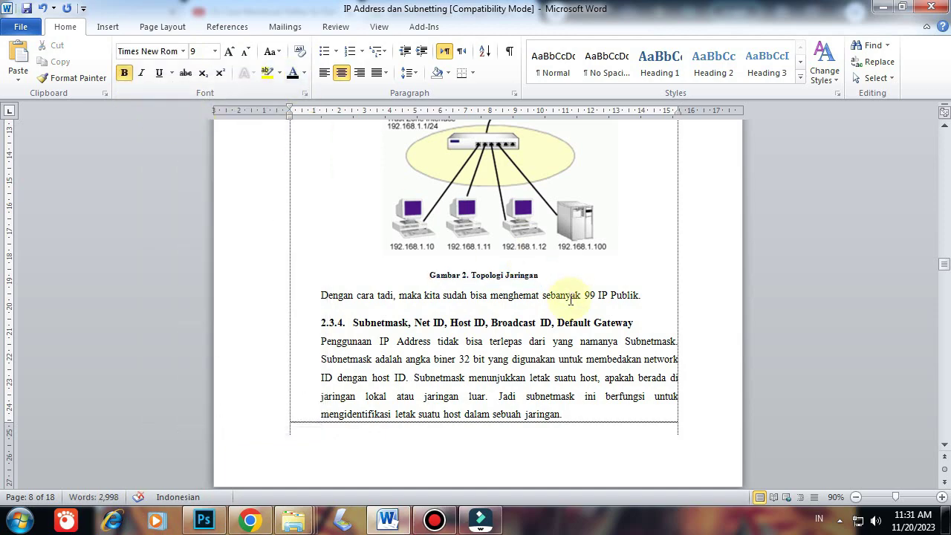
# - Enter a caption with the Gambar label starting "Gambar 3. Defau" for the network diagram just above the Teknik Subnetting heading
pyautogui.scroll(-20, 603, 317)
pyautogui.click(481, 248)
pyautogui.click(227, 26)
pyautogui.click(400, 70)
pyautogui.click(442, 233)
pyautogui.click(444, 239)
pyautogui.click(440, 200)
pyautogui.write('.')
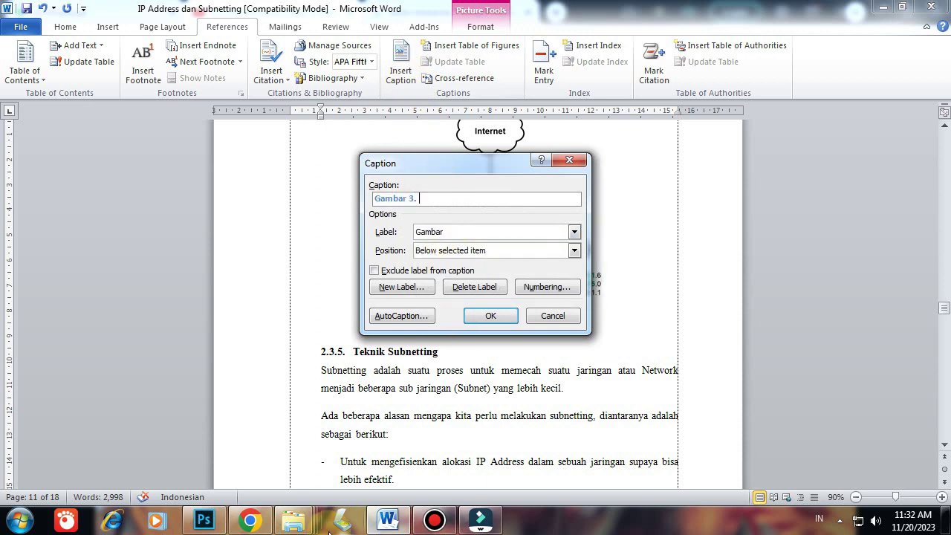
pyautogui.write(' Defau')
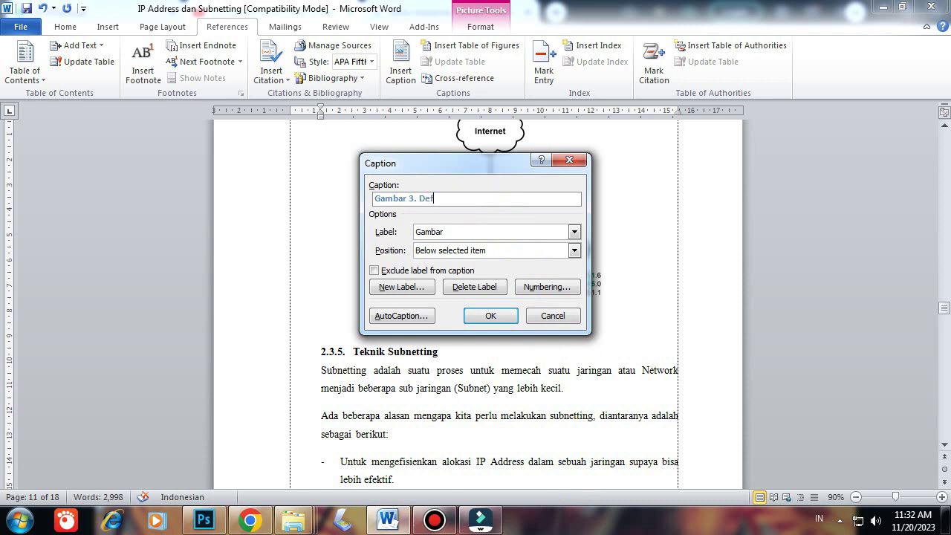
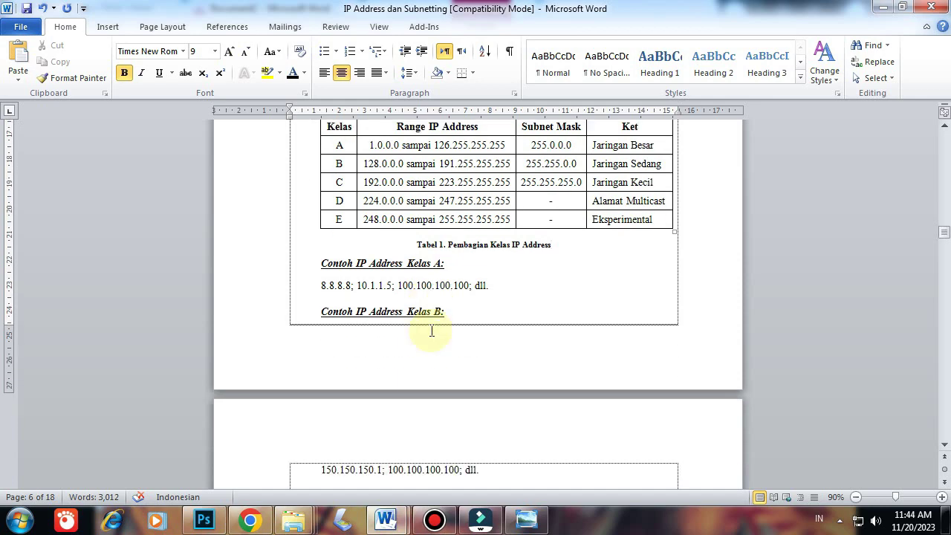
# - Insert the caption "Tabel 2. Range IP Private" below the table of local IP address ranges
pyautogui.scroll(-20, 430, 331)
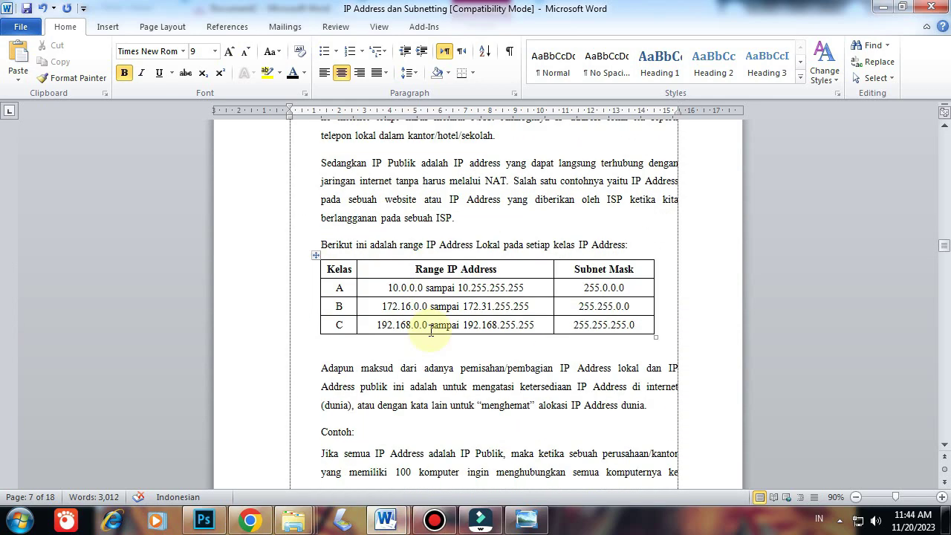
pyautogui.click(367, 310)
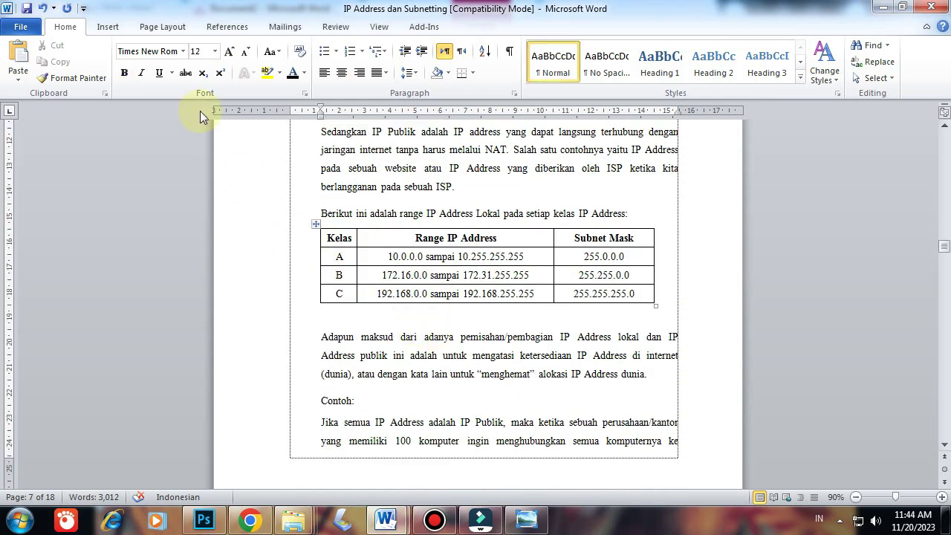
pyautogui.click(229, 30)
pyautogui.click(400, 68)
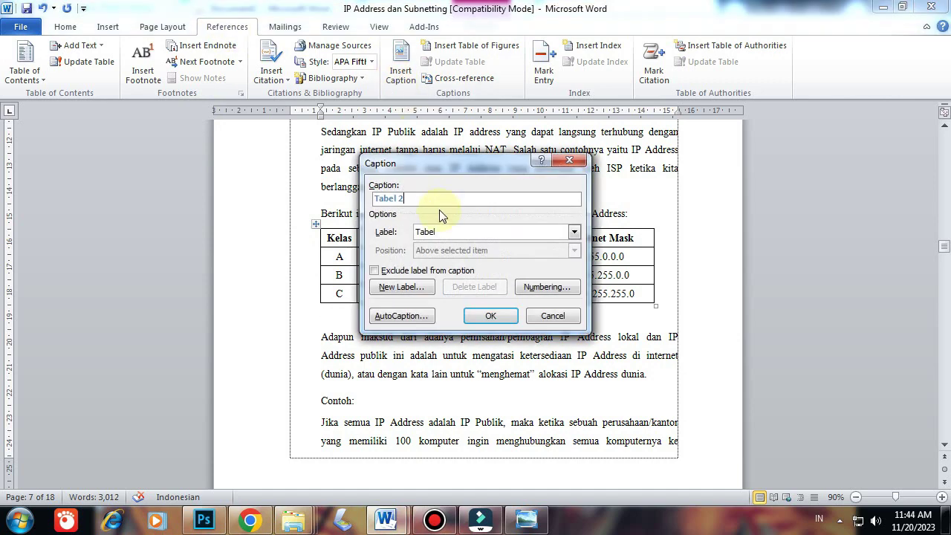
pyautogui.write('. Range IP')
pyautogui.write(' A')
pyautogui.write('rivate')
pyautogui.click(489, 315)
# - Format the Tabel 2 caption as centered, black Times New Roman text with space added before the paragraph
pyautogui.click(280, 307)
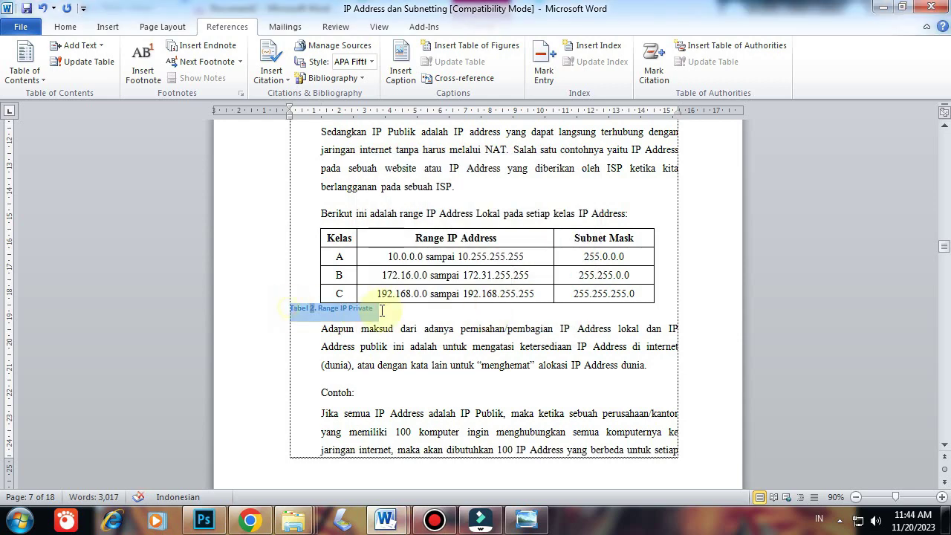
pyautogui.click(65, 27)
pyautogui.click(342, 72)
pyautogui.click(181, 51)
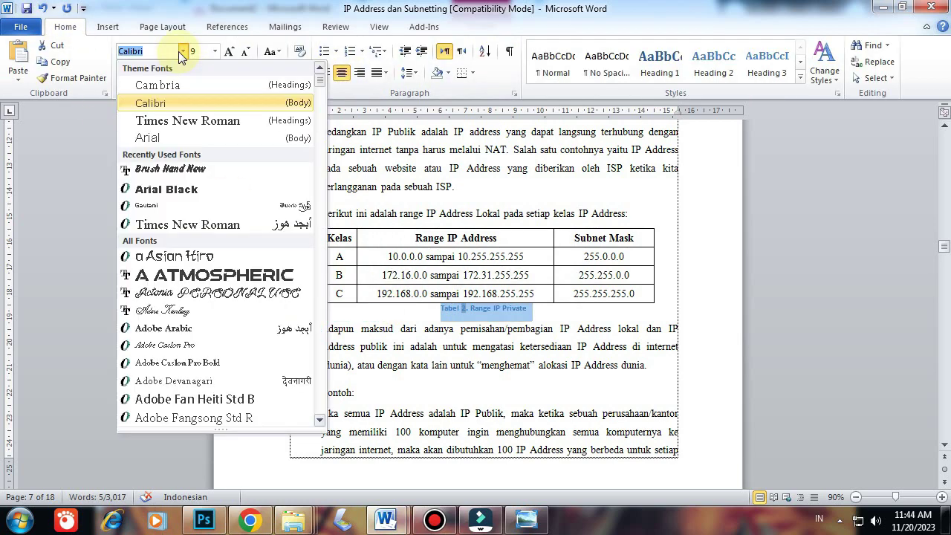
pyautogui.click(198, 119)
pyautogui.click(409, 73)
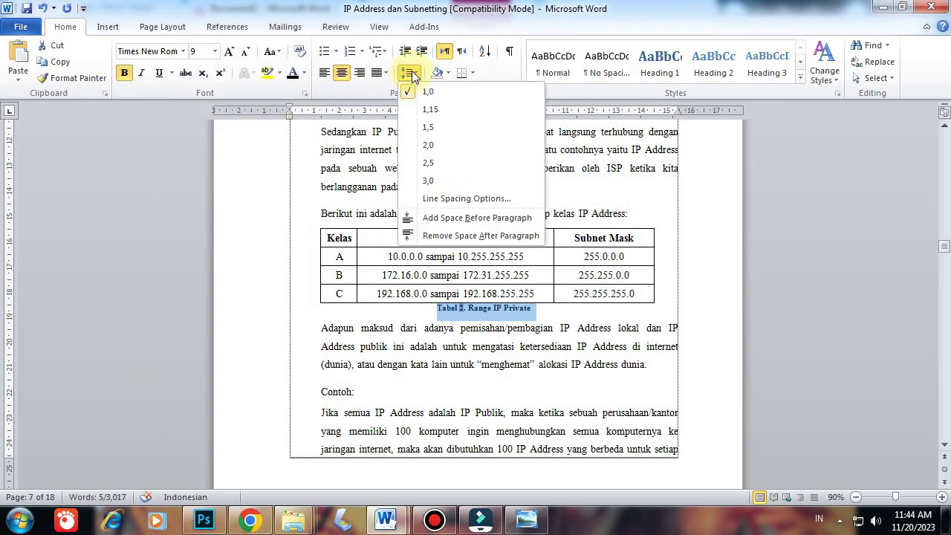
pyautogui.click(477, 217)
pyautogui.click(491, 319)
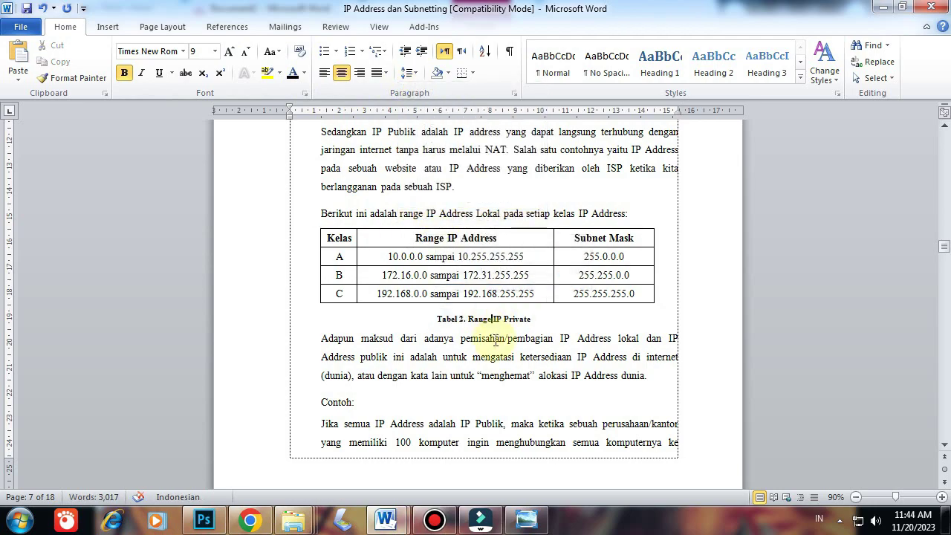
# - Insert the caption "Tabel 3. Subnet Mask Biner" below the binary and decimal subnet mask table
pyautogui.scroll(-20, 496, 340)
pyautogui.click(420, 321)
pyautogui.click(227, 26)
pyautogui.click(396, 83)
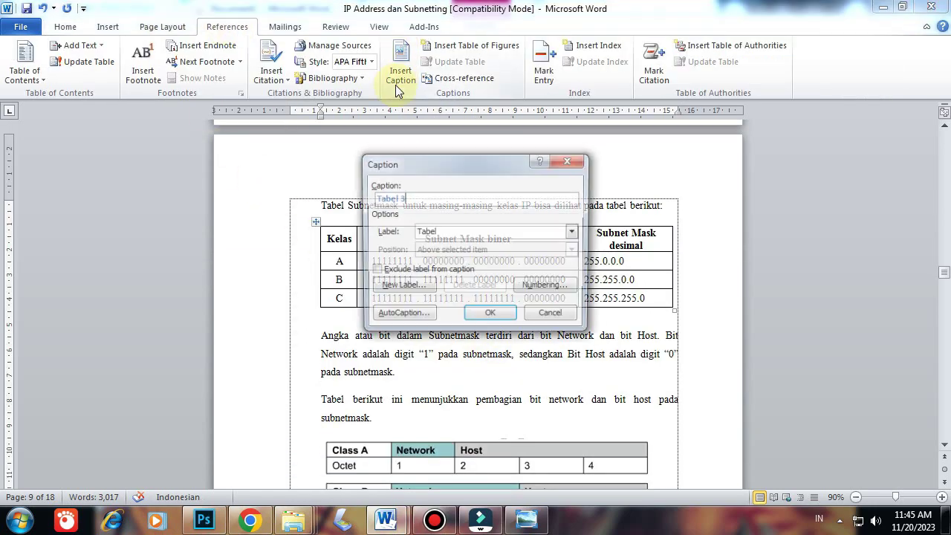
pyautogui.write('. Subnet Mask Biner')
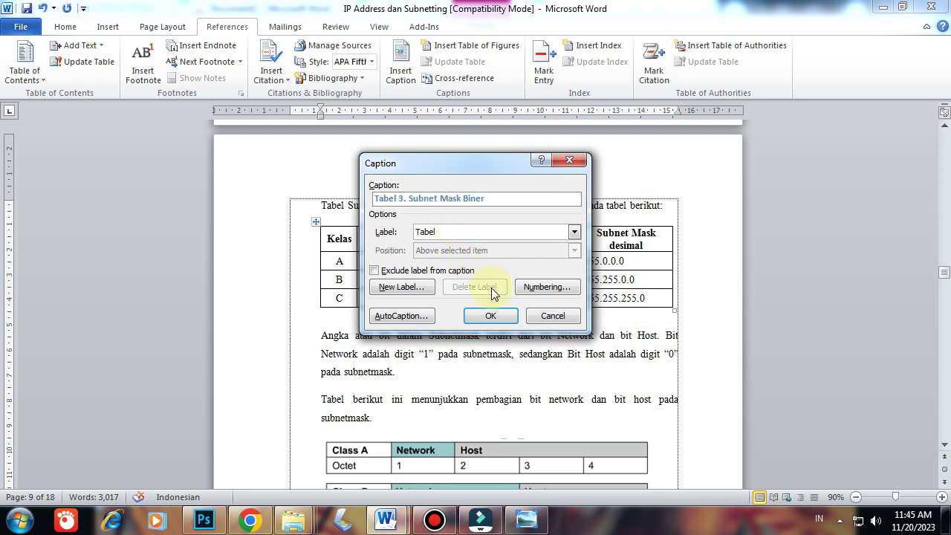
pyautogui.click(488, 315)
# - Format the Tabel 3 caption as centered, black Times New Roman text with space added before the paragraph
pyautogui.moveTo(269, 313); pyautogui.dragTo(387, 319)
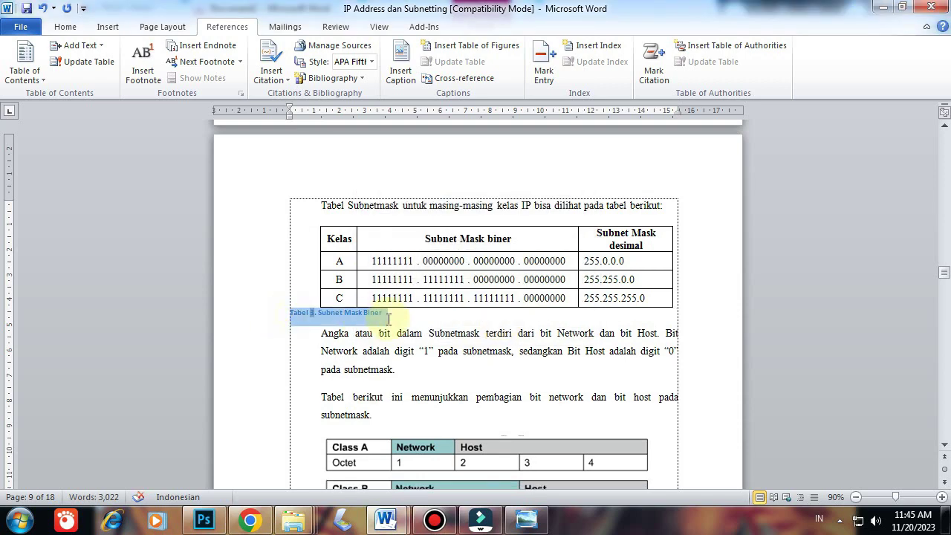
pyautogui.click(65, 27)
pyautogui.click(183, 51)
pyautogui.click(187, 120)
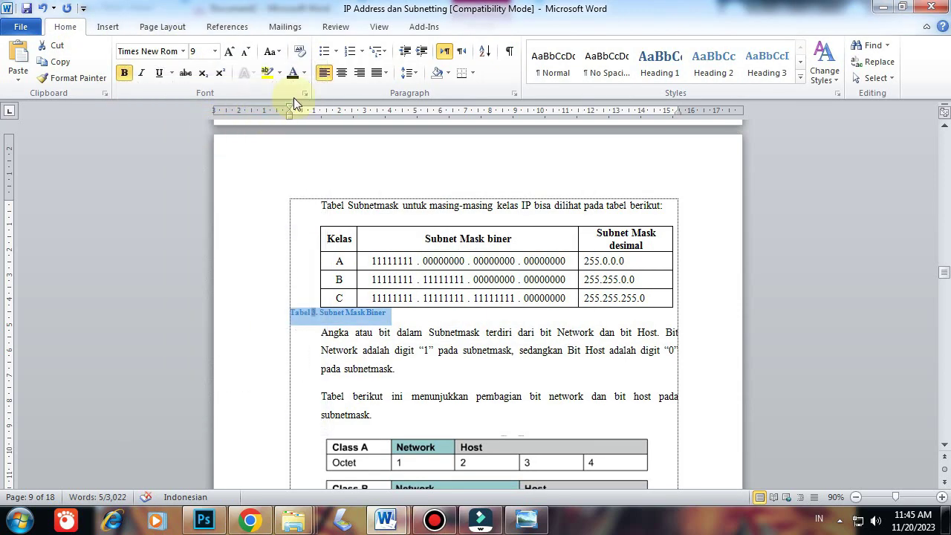
pyautogui.click(342, 73)
pyautogui.click(408, 72)
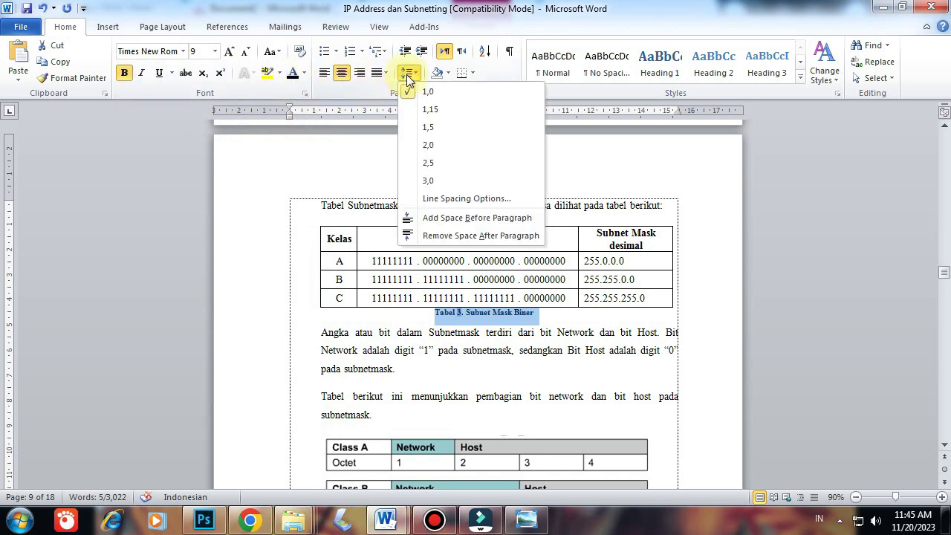
pyautogui.click(434, 215)
pyautogui.click(520, 335)
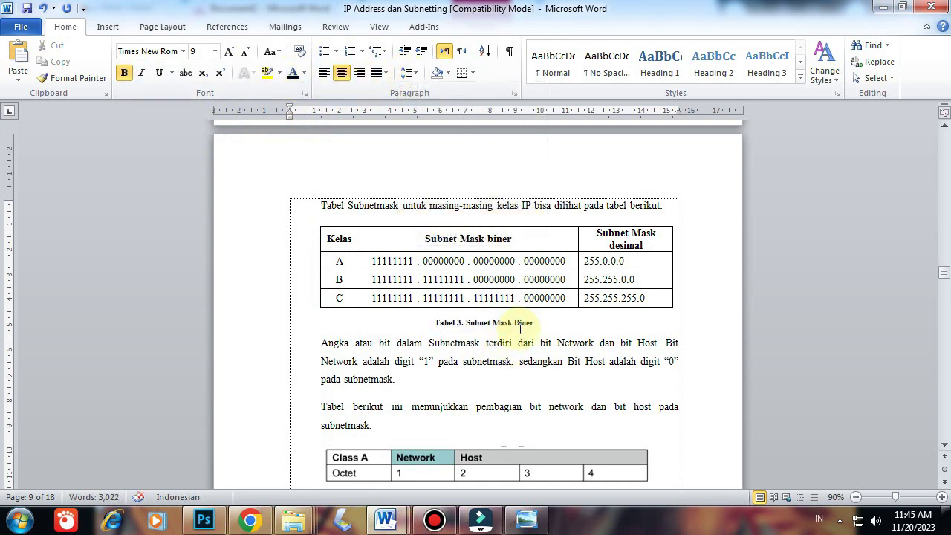
# - Add an empty line below the Class A, B and C network/host picture and place the cursor in it
pyautogui.scroll(-5, 517, 329)
pyautogui.click(523, 248)
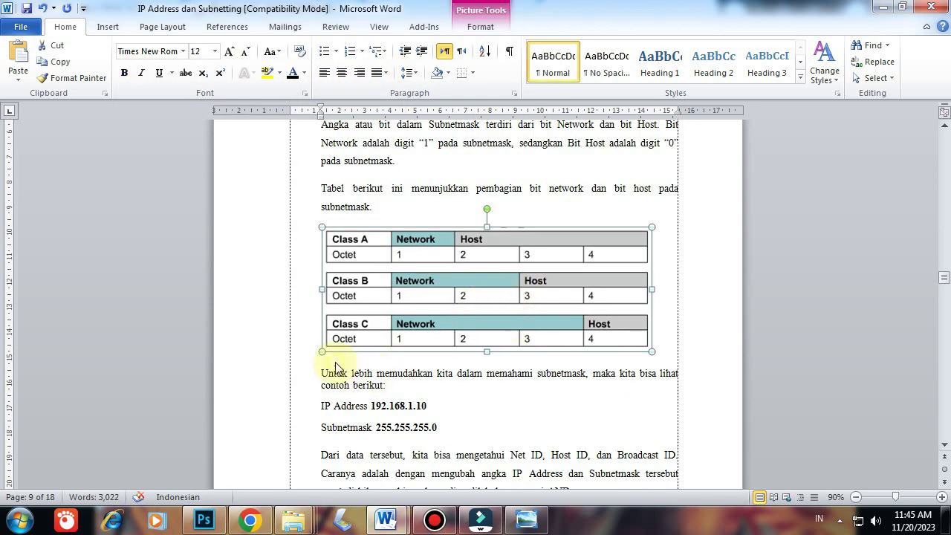
pyautogui.click(655, 348)
pyautogui.press('Return')
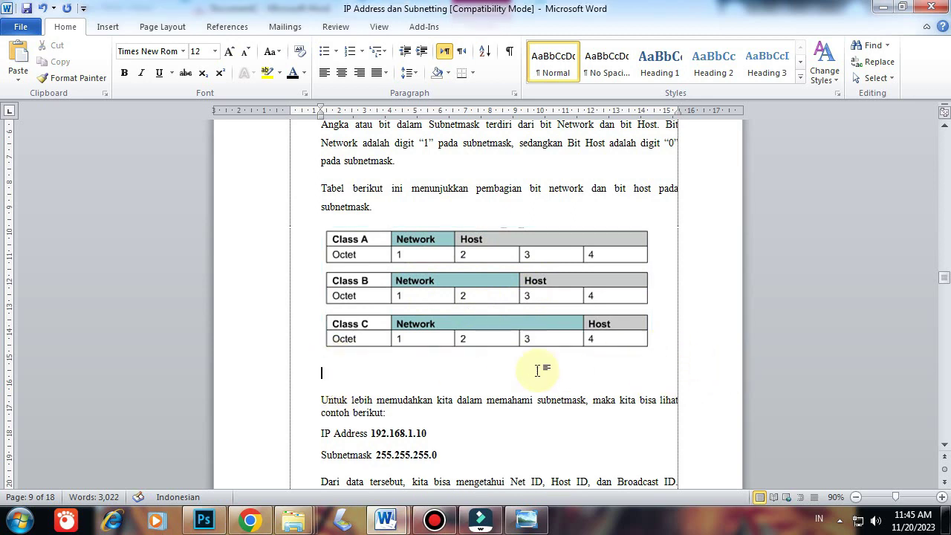
pyautogui.click(337, 364)
pyautogui.click(334, 371)
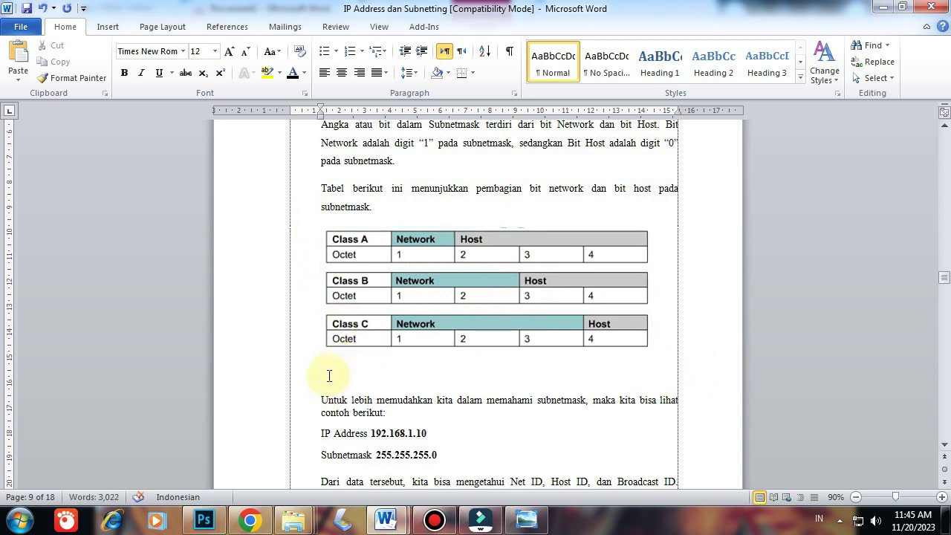
# - Insert the caption "Tabel 4. Bit Network dan Bit Host" below the Class A, B and C network/host picture
pyautogui.click(227, 27)
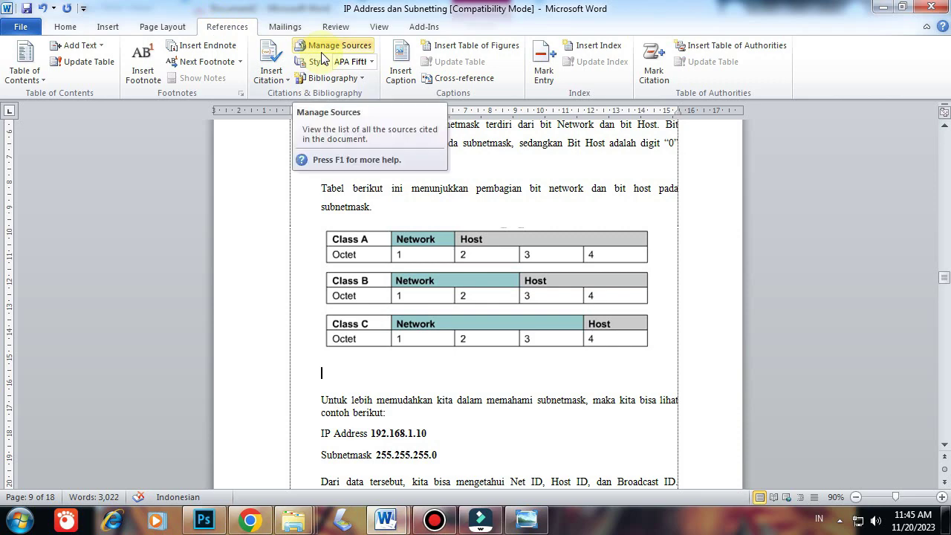
pyautogui.click(412, 71)
pyautogui.write('. Bit Network dan Bit Host')
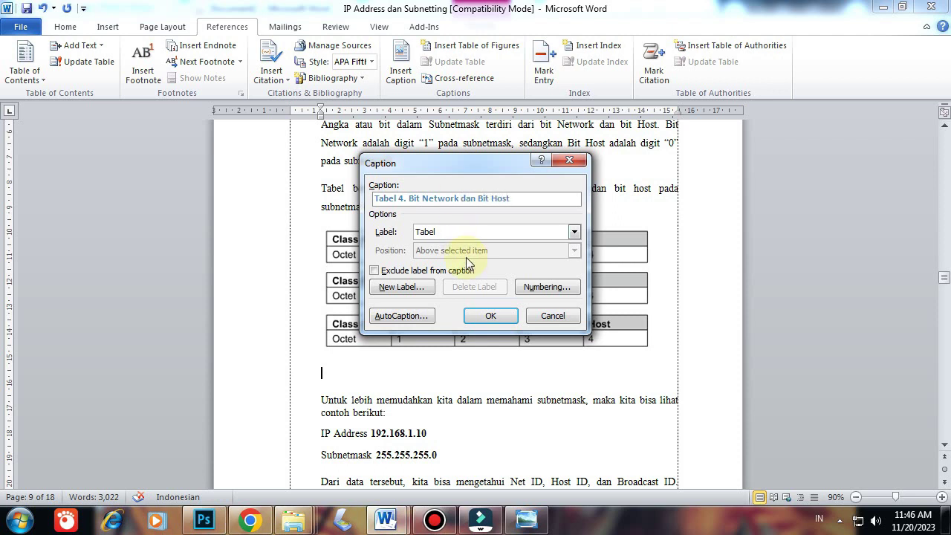
pyautogui.click(484, 315)
# - Format the Tabel 4 caption as centered, black Times New Roman text
pyautogui.moveTo(290, 371); pyautogui.dragTo(424, 372)
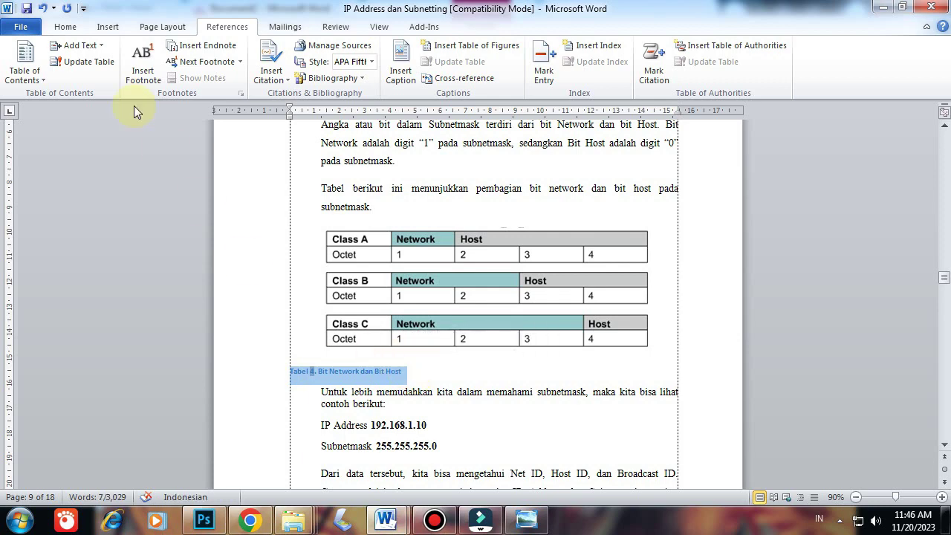
pyautogui.click(65, 26)
pyautogui.click(183, 51)
pyautogui.click(170, 121)
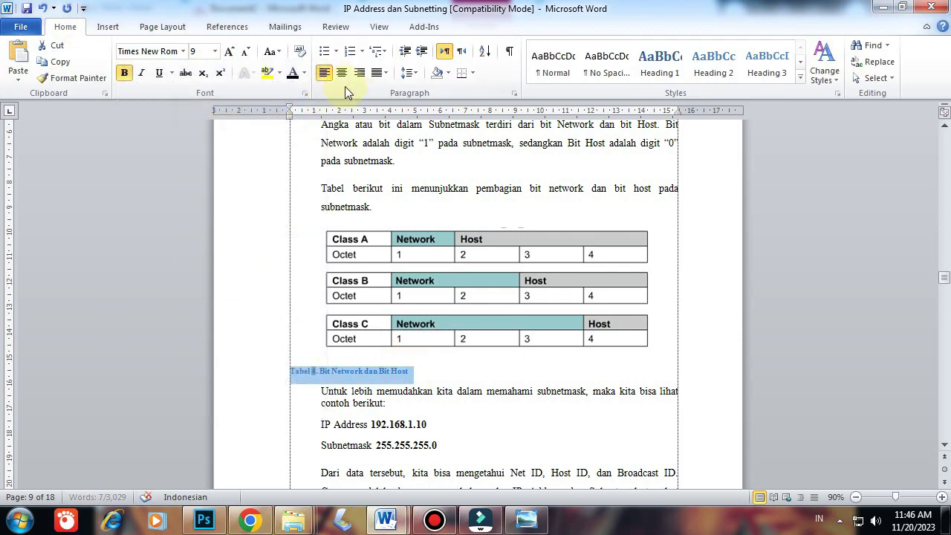
pyautogui.click(341, 72)
pyautogui.click(407, 72)
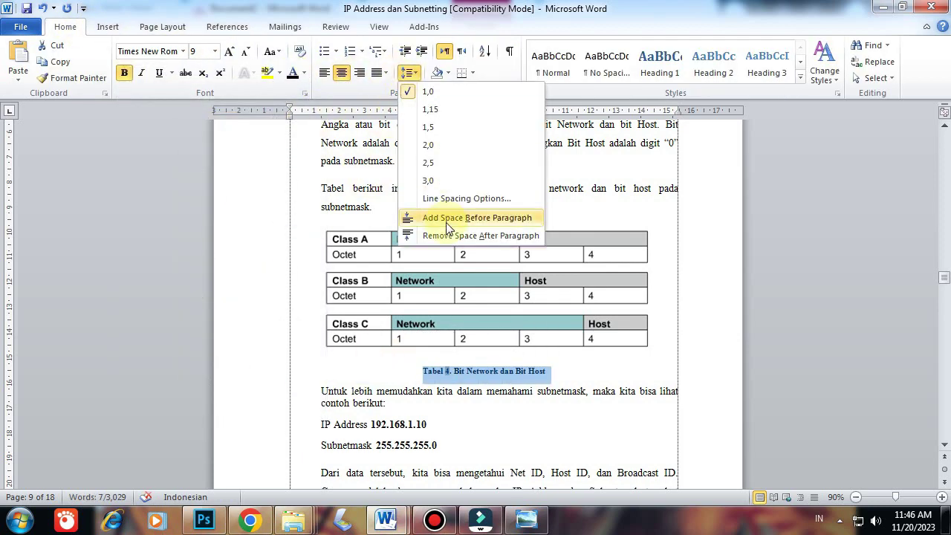
pyautogui.click(589, 261)
pyautogui.click(593, 339)
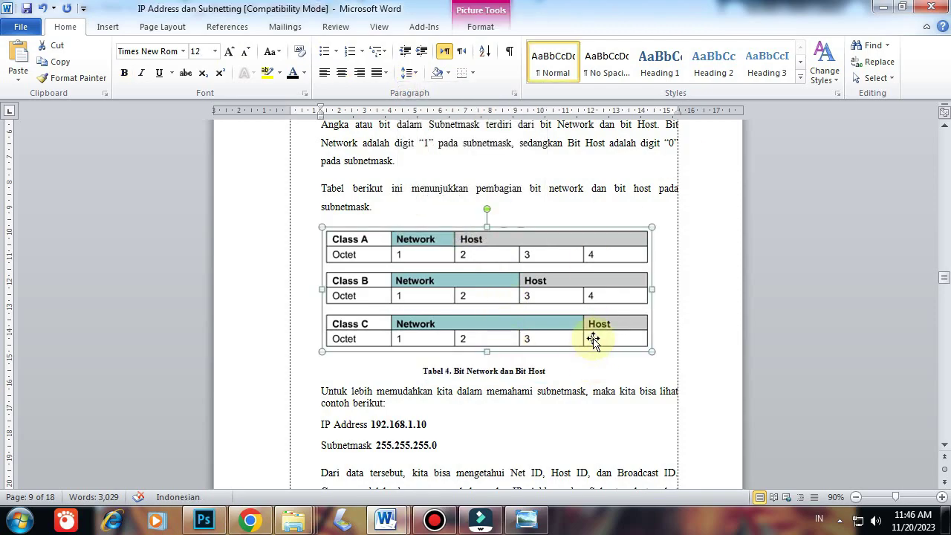
# - Insert the caption "Tabel 5. Hasil Subnetting" below the table of subnets, IP ranges and broadcast addresses
pyautogui.scroll(-15, 592, 340)
pyautogui.scroll(-20, 488, 342)
pyautogui.click(490, 338)
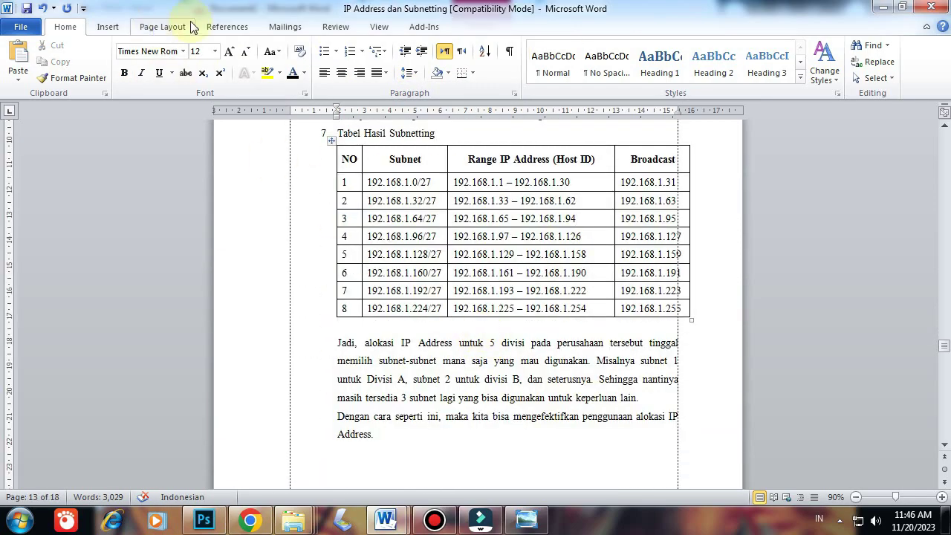
pyautogui.click(226, 27)
pyautogui.click(400, 71)
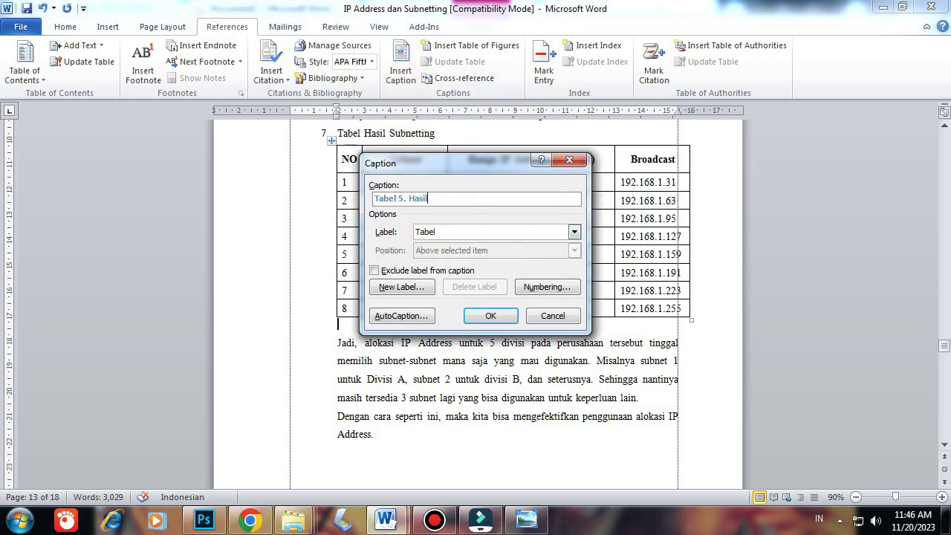
pyautogui.write('. Hasil Subnetting')
pyautogui.click(490, 315)
# - Format the Tabel 5 caption as centered, black Times New Roman text and adjust its paragraph spacing
pyautogui.click(288, 324)
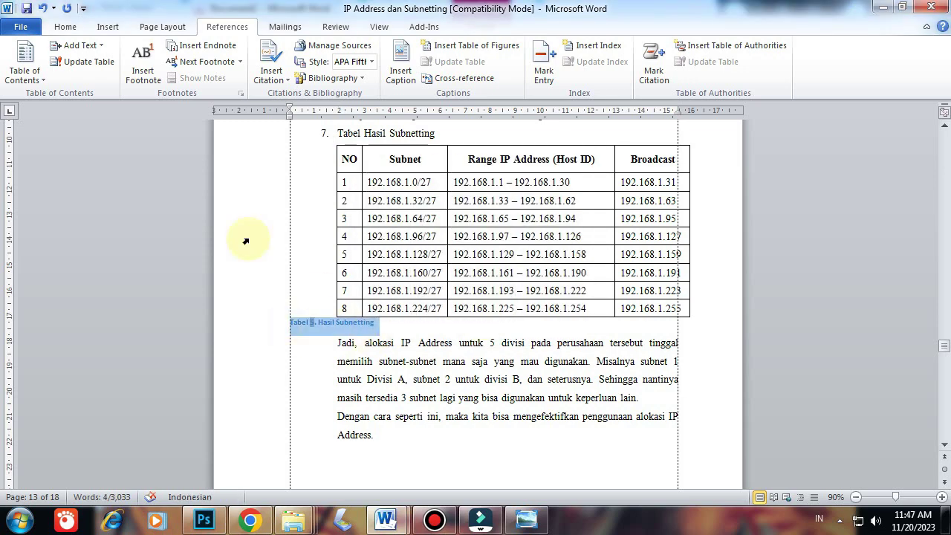
pyautogui.click(65, 27)
pyautogui.click(182, 50)
pyautogui.click(219, 121)
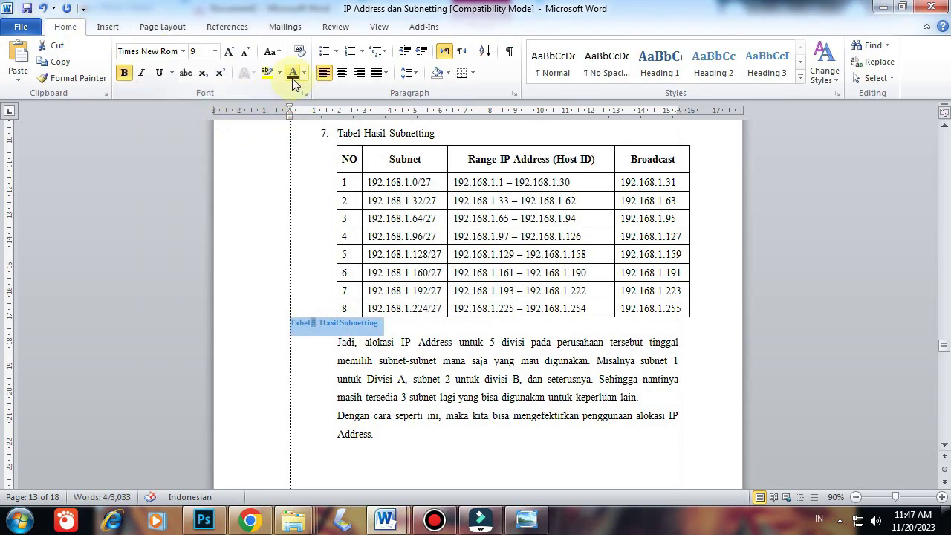
pyautogui.click(340, 72)
pyautogui.click(412, 73)
pyautogui.click(481, 236)
pyautogui.click(558, 329)
# - Start a new blank page after the Penulis line that ends the preface
pyautogui.scroll(-10, 563, 325)
pyautogui.scroll(-20, 562, 324)
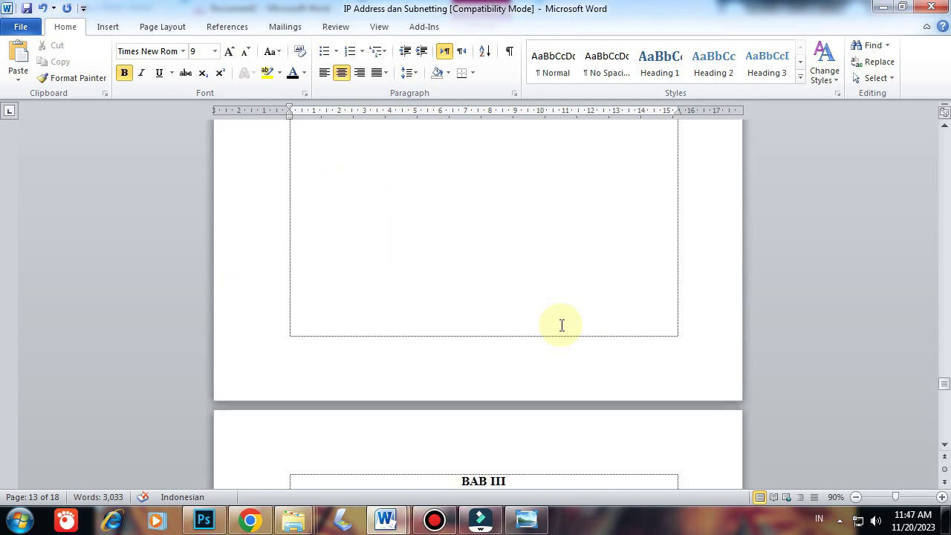
pyautogui.scroll(-8, 562, 325)
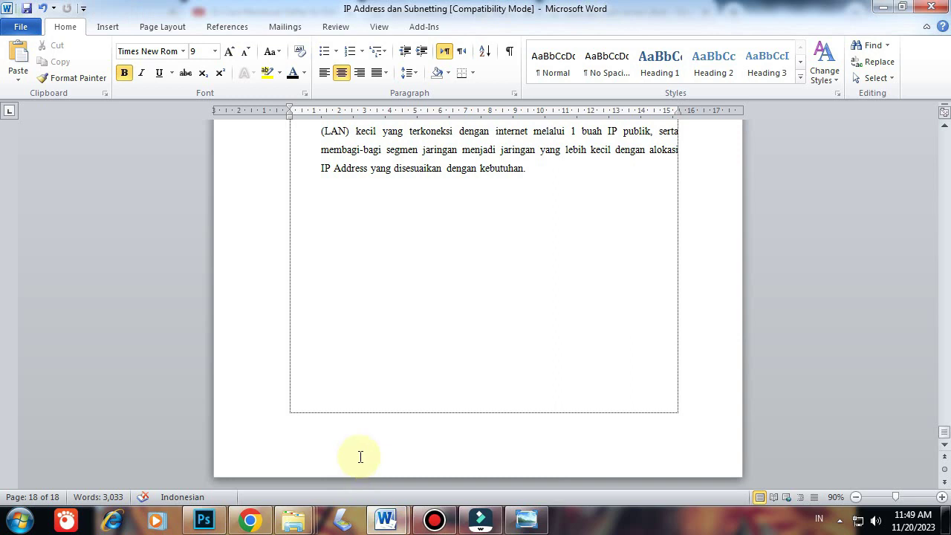
pyautogui.scroll(5, 401, 386)
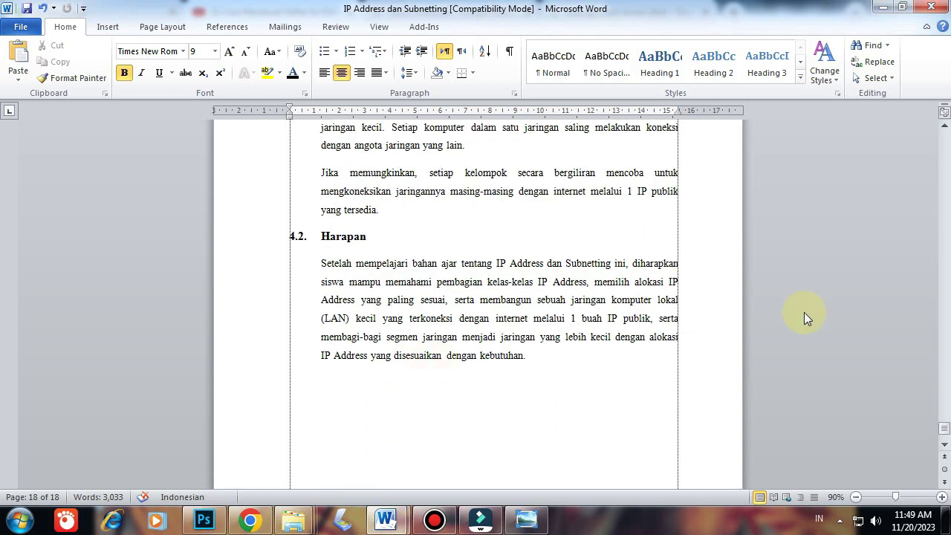
pyautogui.moveTo(940, 430); pyautogui.dragTo(947, 141)
pyautogui.scroll(-10, 513, 268)
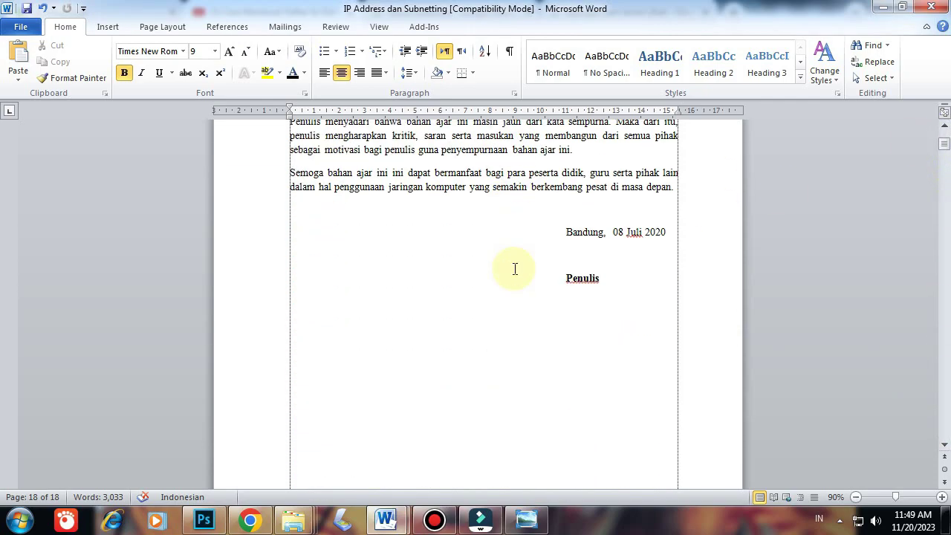
pyautogui.scroll(-2, 513, 268)
pyautogui.scroll(7, 513, 268)
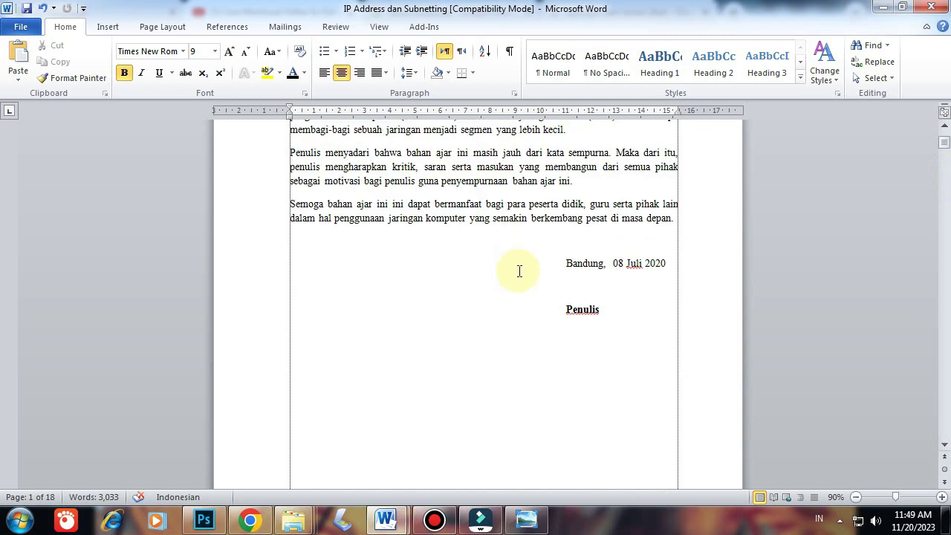
pyautogui.click(605, 312)
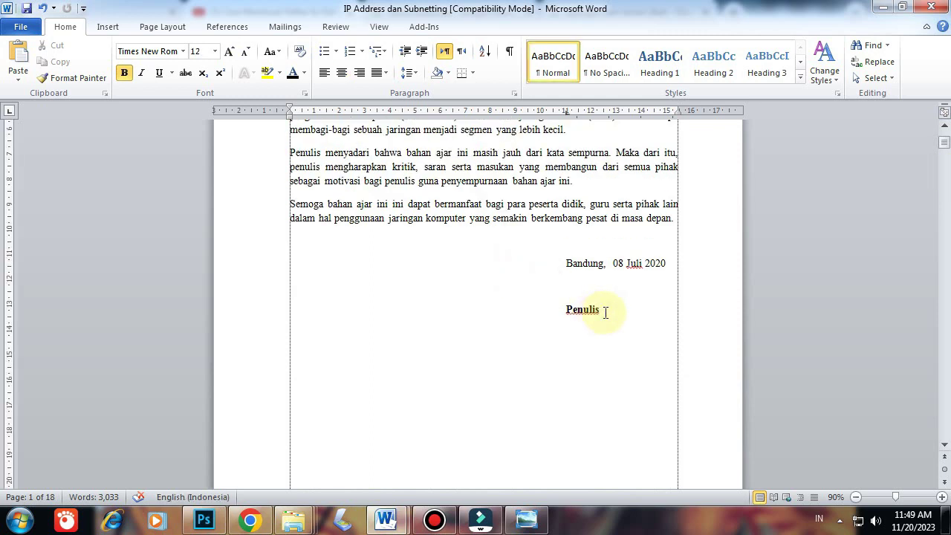
pyautogui.press('Return')
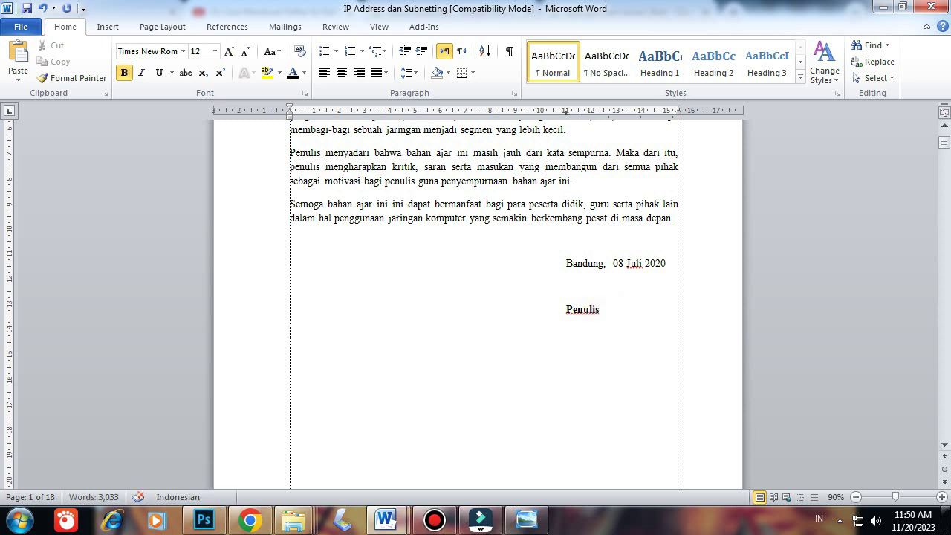
pyautogui.scroll(-6, 604, 312)
pyautogui.scroll(-5, 604, 312)
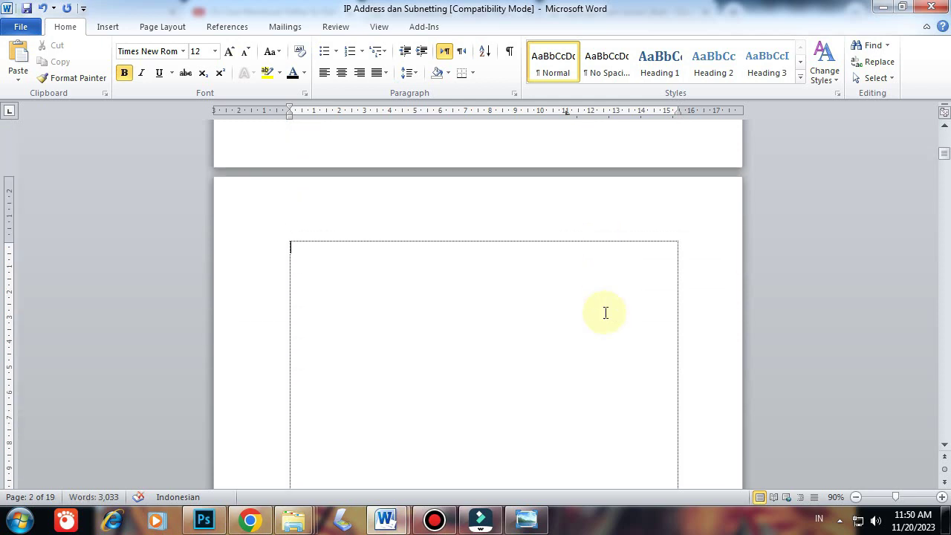
# - Add the centered bold title "DAFTAR ISI" at 14 pt at the start of the new page
pyautogui.click(605, 313)
pyautogui.write('DAFTAR ')
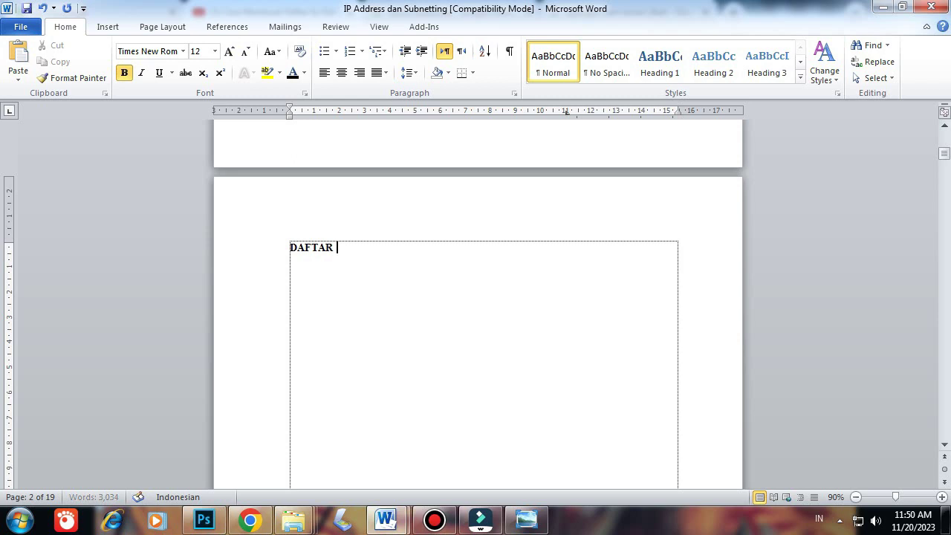
pyautogui.write('ISI')
pyautogui.click(340, 78)
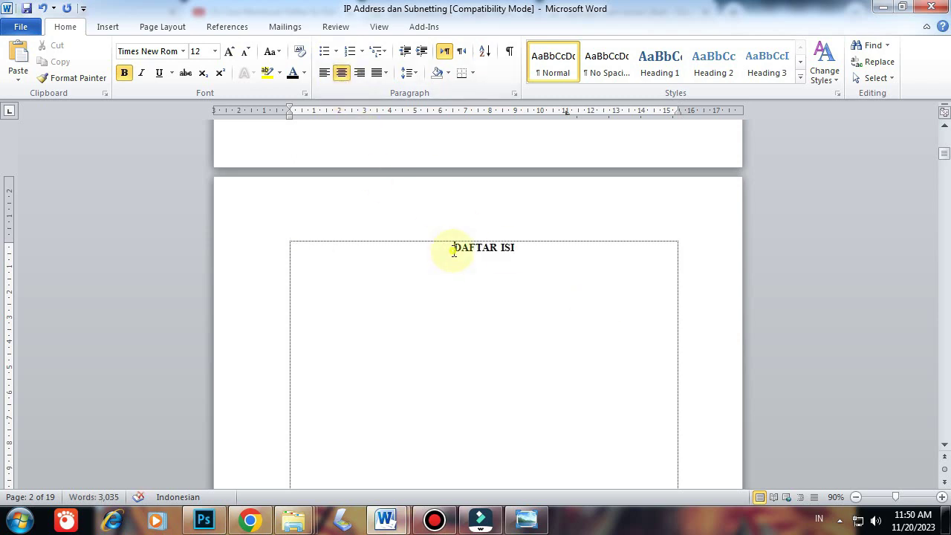
pyautogui.moveTo(453, 250); pyautogui.dragTo(516, 255)
pyautogui.click(229, 51)
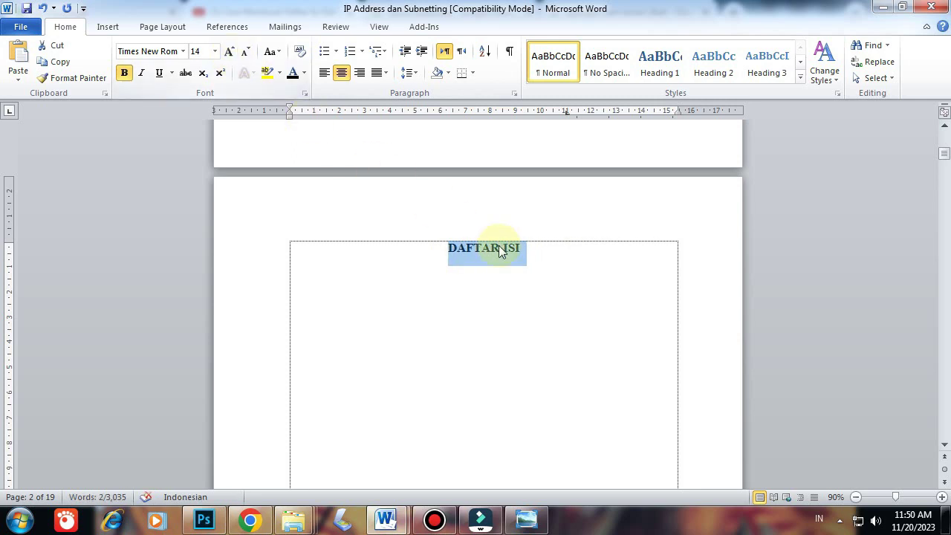
pyautogui.click(526, 250)
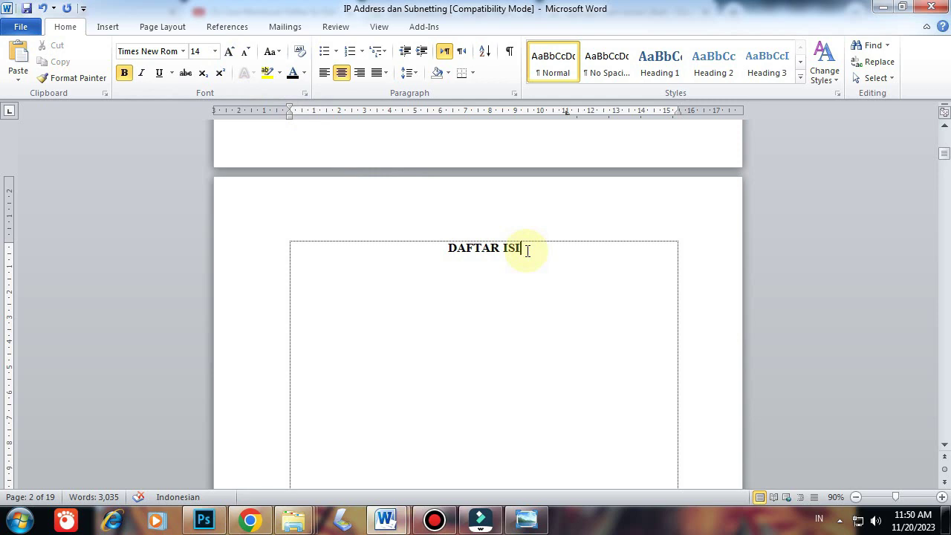
# - Add a page titled "DAFTAR GAMBAR" and another page titled "DAFTAR TABEL" after the DAFTAR ISI page
pyautogui.hotkey('ctrl', 'Return')
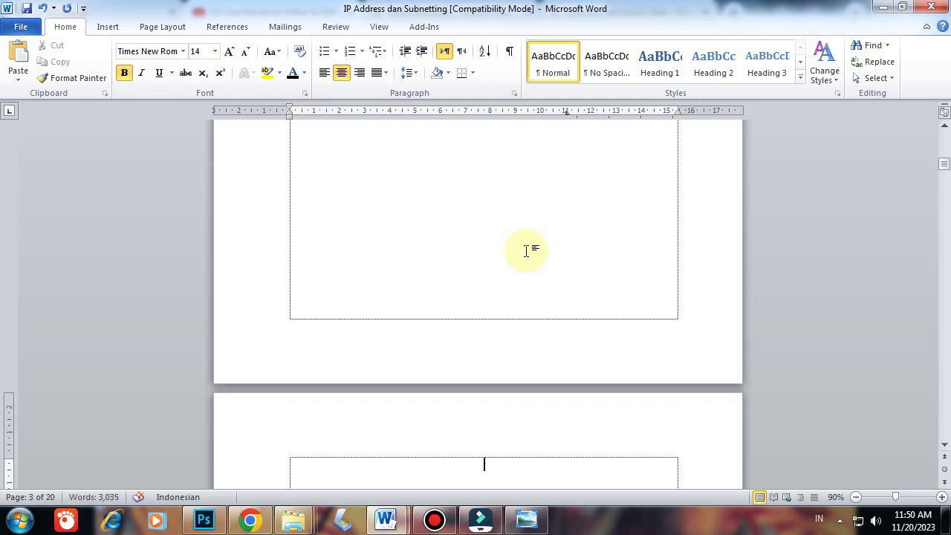
pyautogui.write('DA')
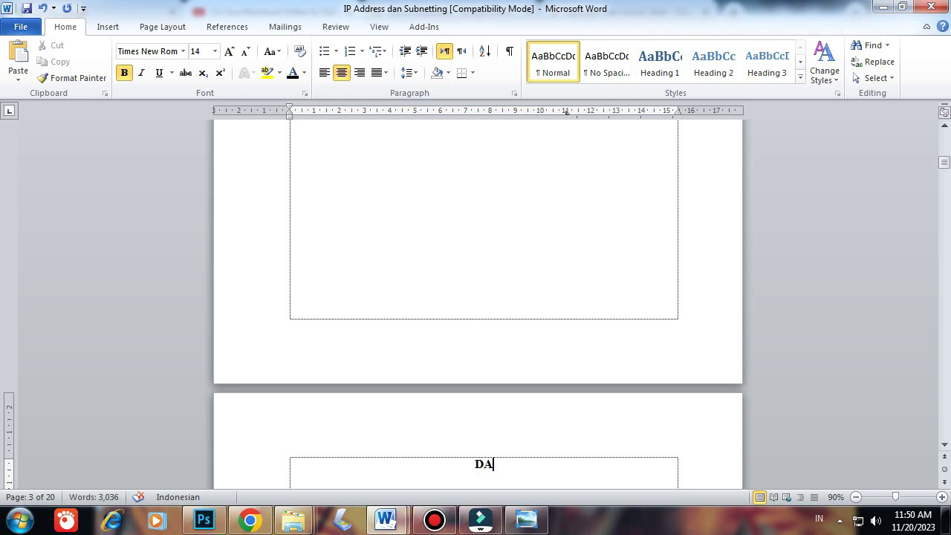
pyautogui.write('FTAR GAMBAR')
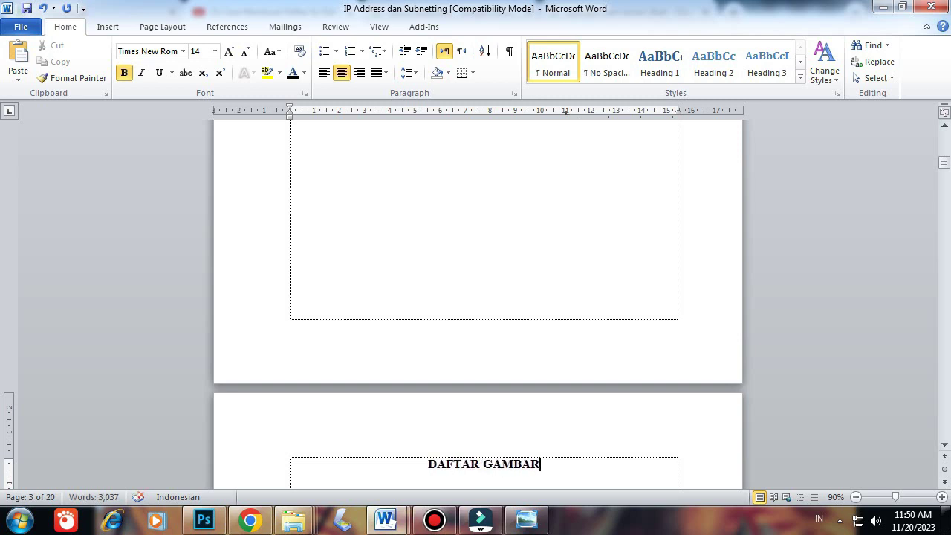
pyautogui.hotkey('ctrl', 'z')
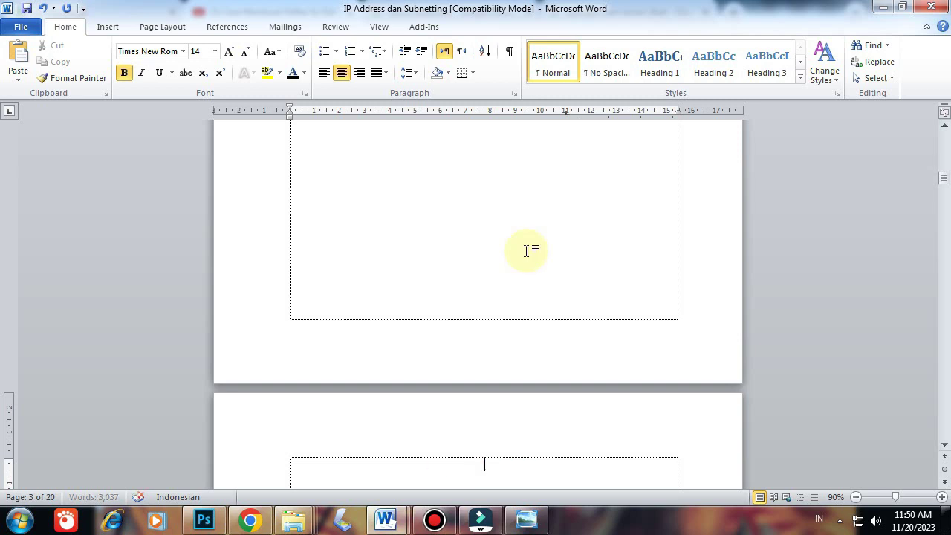
pyautogui.write('DA')
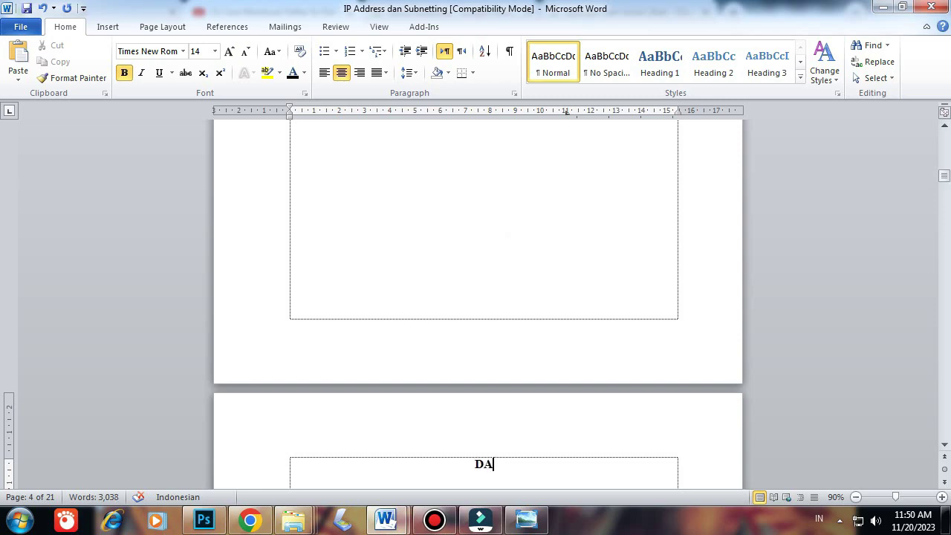
pyautogui.write('FTAR TABEL')
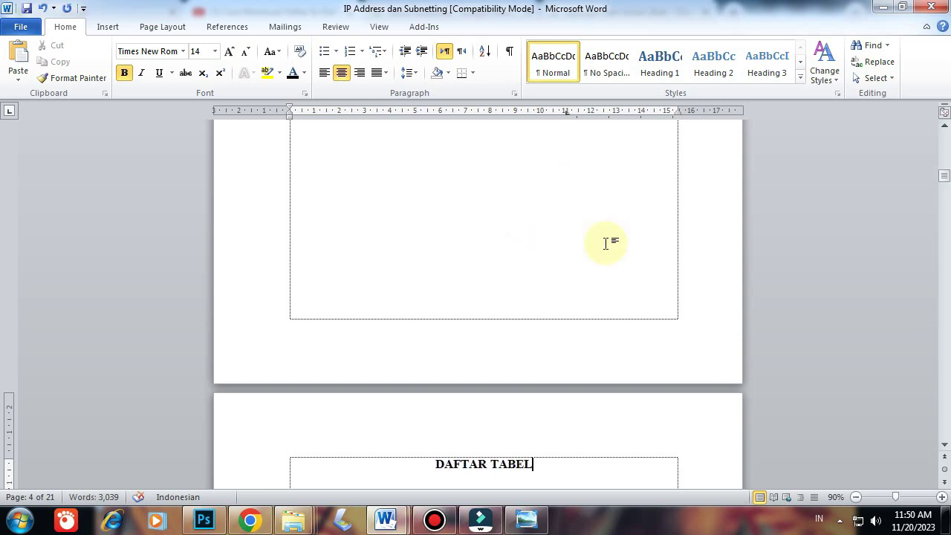
# - Review the order of the new list pages between the preface and BAB I in a two-page view at 60%
pyautogui.scroll(-3, 605, 242)
pyautogui.scroll(5, 606, 243)
pyautogui.scroll(-10, 605, 243)
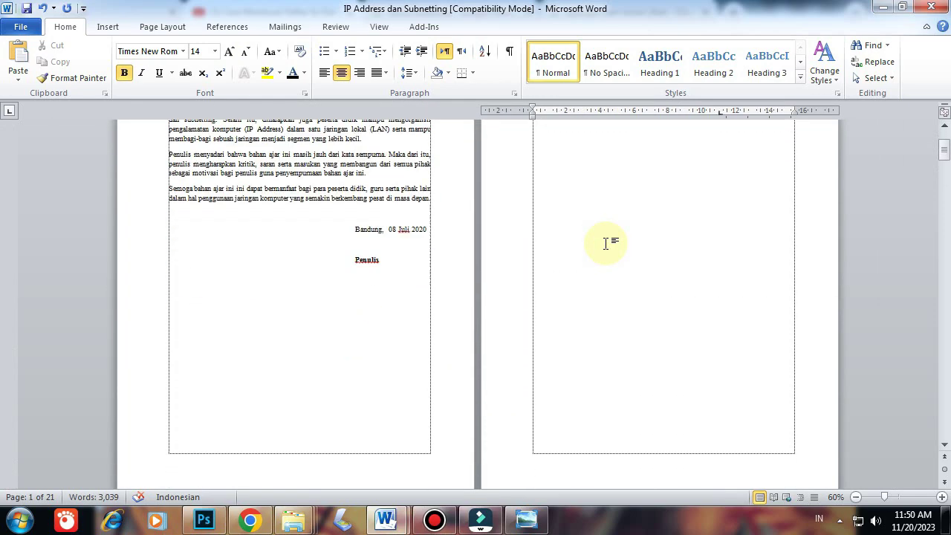
pyautogui.scroll(-3, 605, 256)
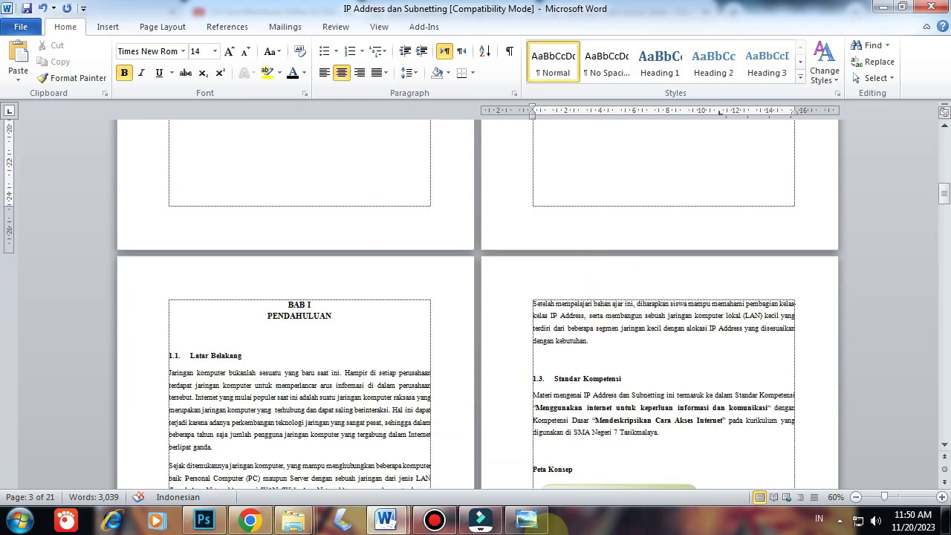
pyautogui.scroll(1, 438, 313)
pyautogui.scroll(10, 438, 314)
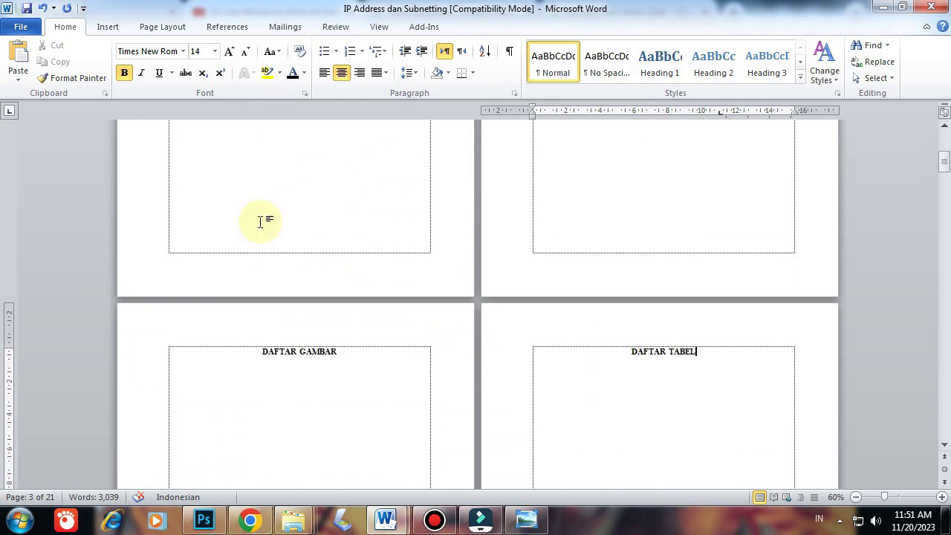
pyautogui.scroll(-3, 320, 349)
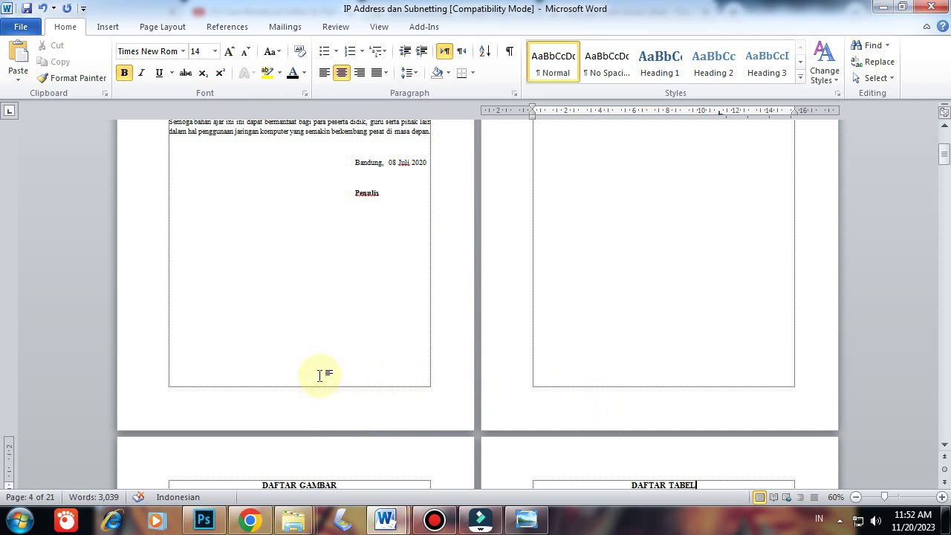
# - Insert centered page numbers in the footer throughout the document using the Plain Number 2 style at the bottom of the page
pyautogui.click(112, 26)
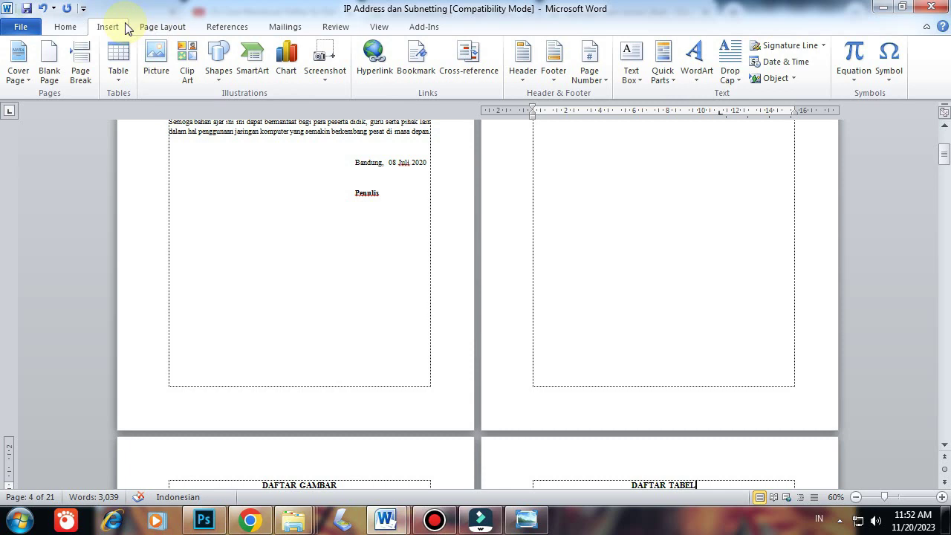
pyautogui.click(593, 77)
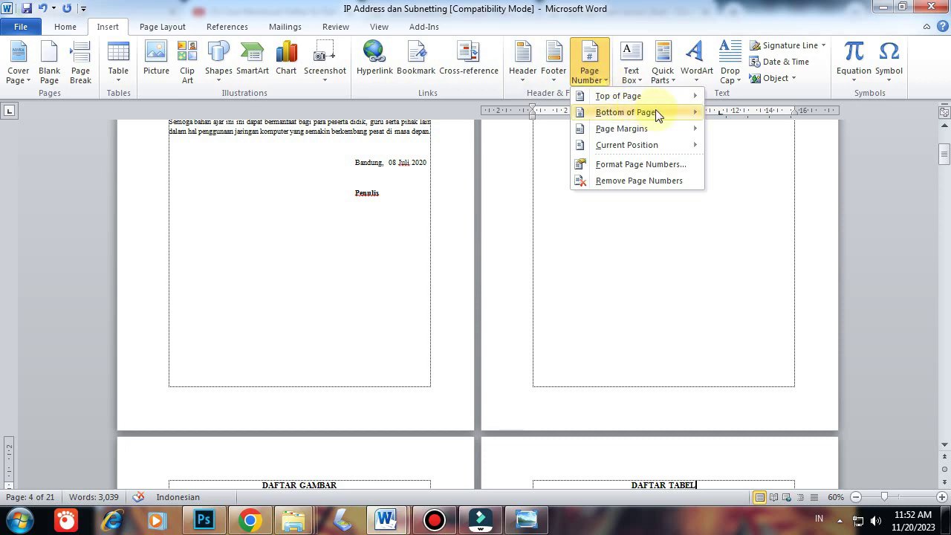
pyautogui.moveTo(697, 121)
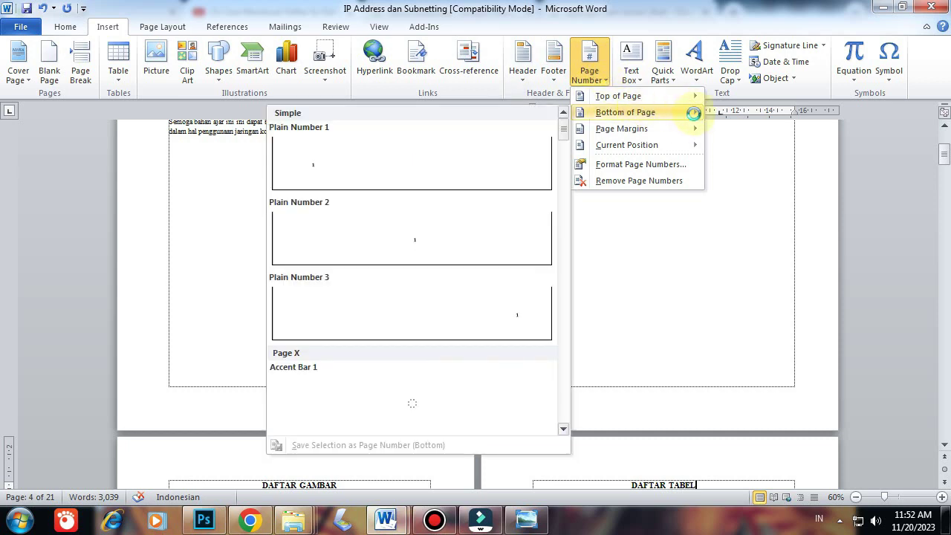
pyautogui.click(424, 238)
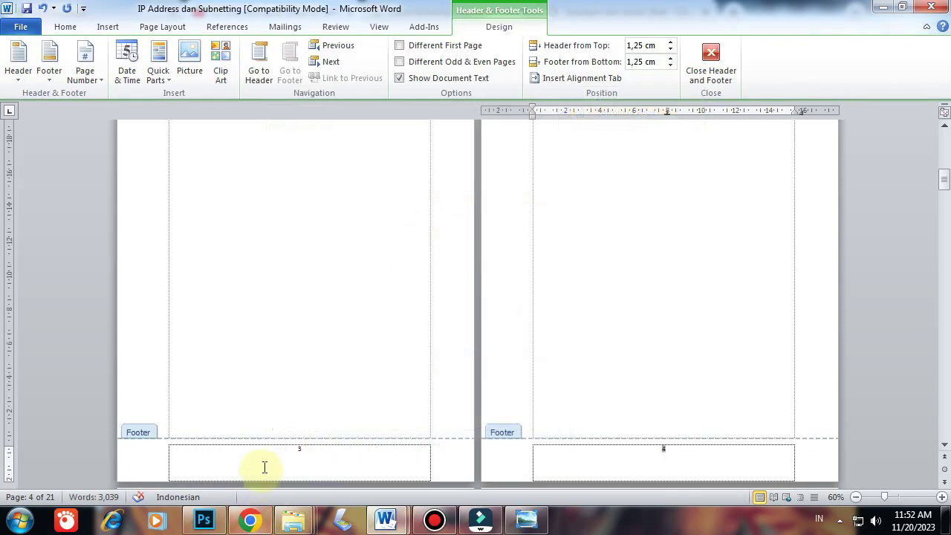
pyautogui.scroll(-3, 278, 441)
pyautogui.scroll(5, 278, 441)
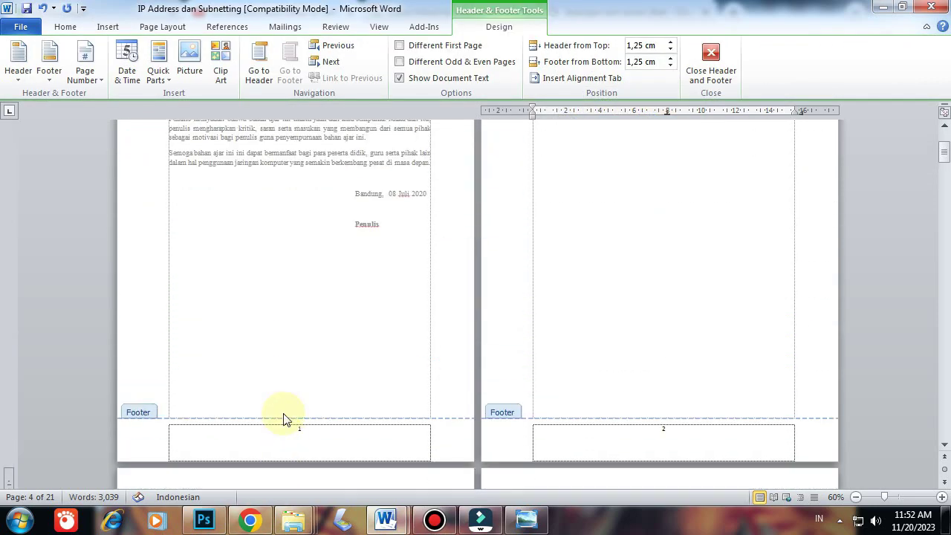
pyautogui.scroll(2, 291, 433)
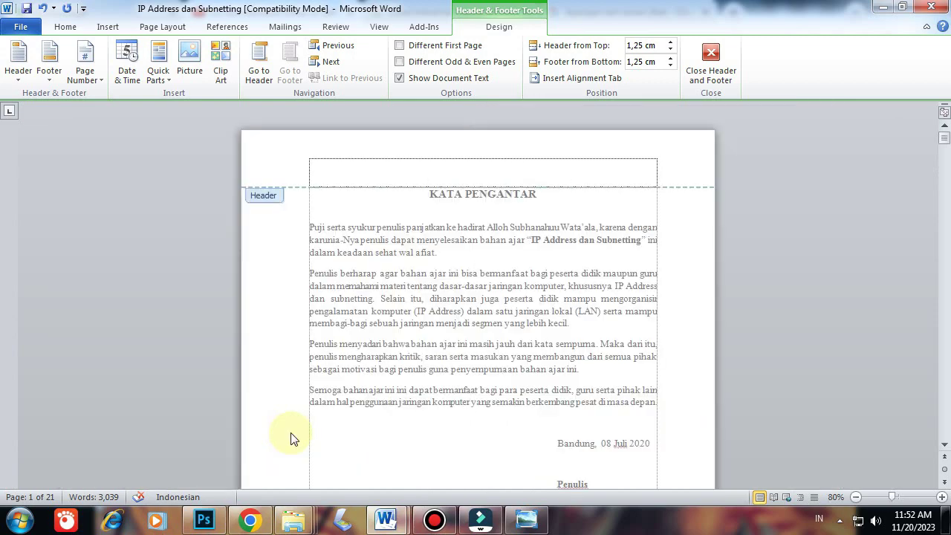
# - Change the number format of the footer page numbers to lowercase Roman numerals (i, ii, iii, ...)
pyautogui.scroll(-5, 478, 361)
pyautogui.scroll(-3, 477, 361)
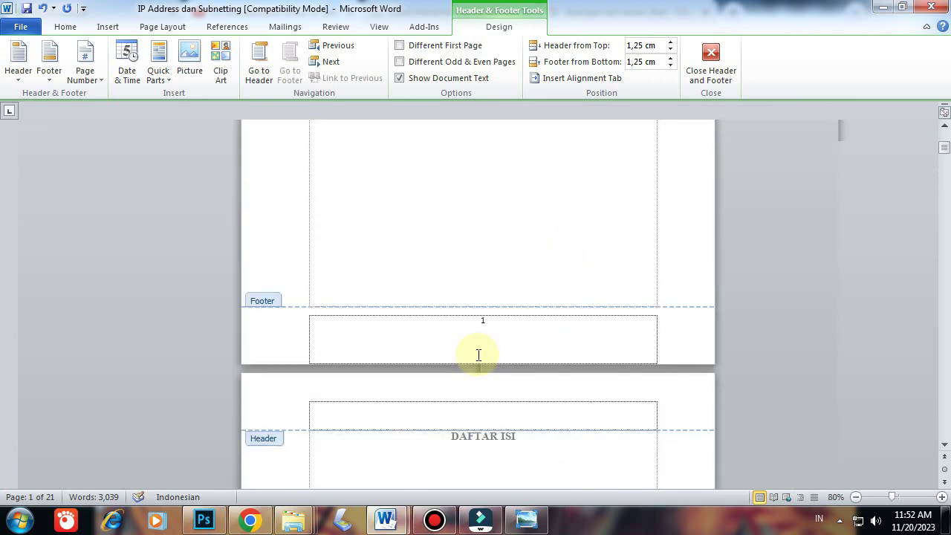
pyautogui.click(483, 321)
pyautogui.doubleClick(484, 321)
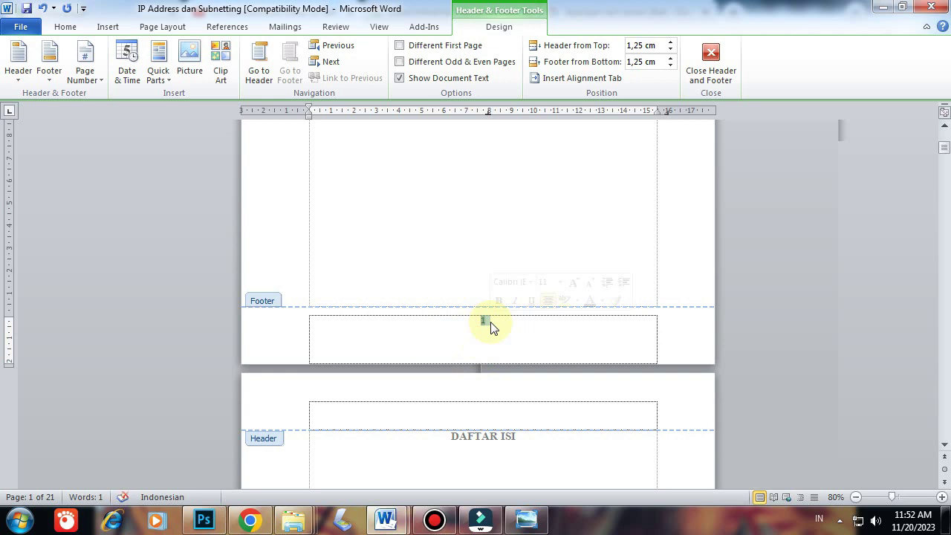
pyautogui.click(97, 81)
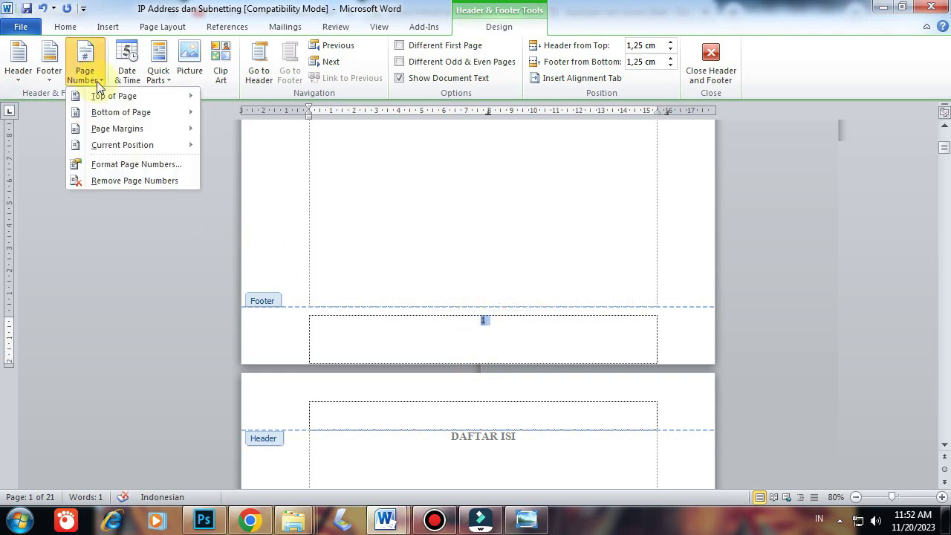
pyautogui.click(133, 165)
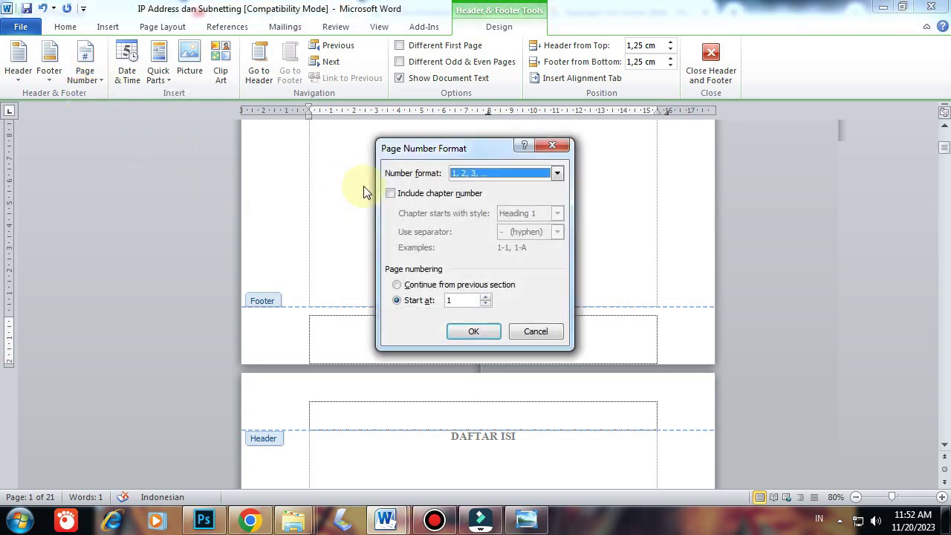
pyautogui.click(557, 173)
pyautogui.scroll(-1, 519, 204)
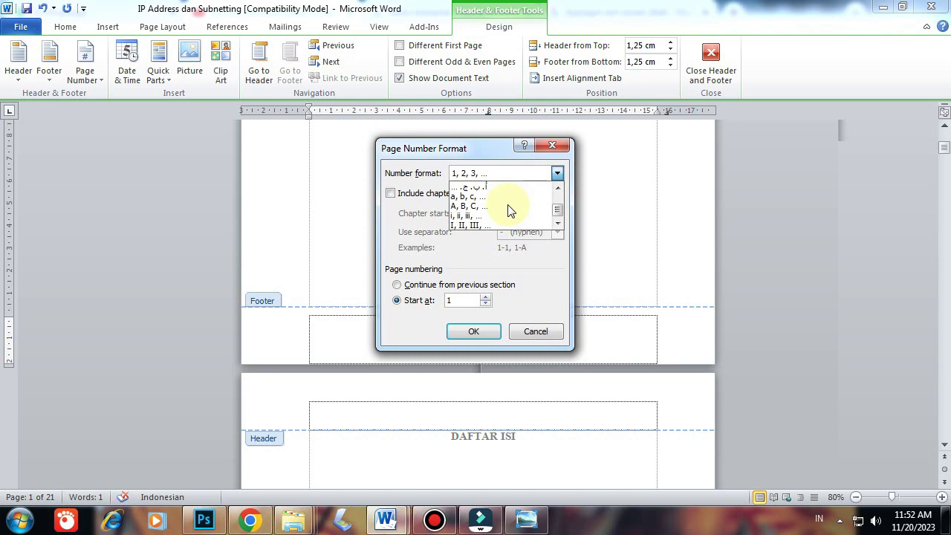
pyautogui.click(489, 215)
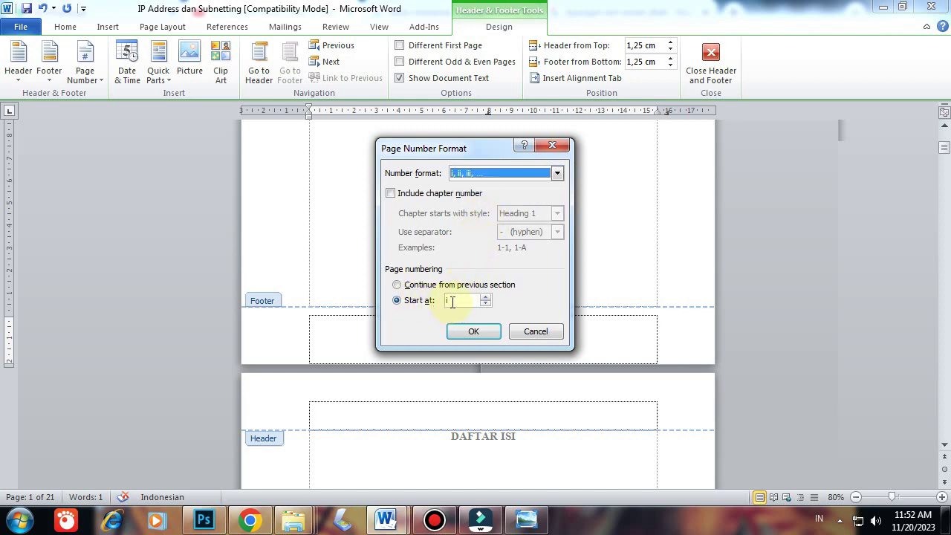
pyautogui.click(473, 332)
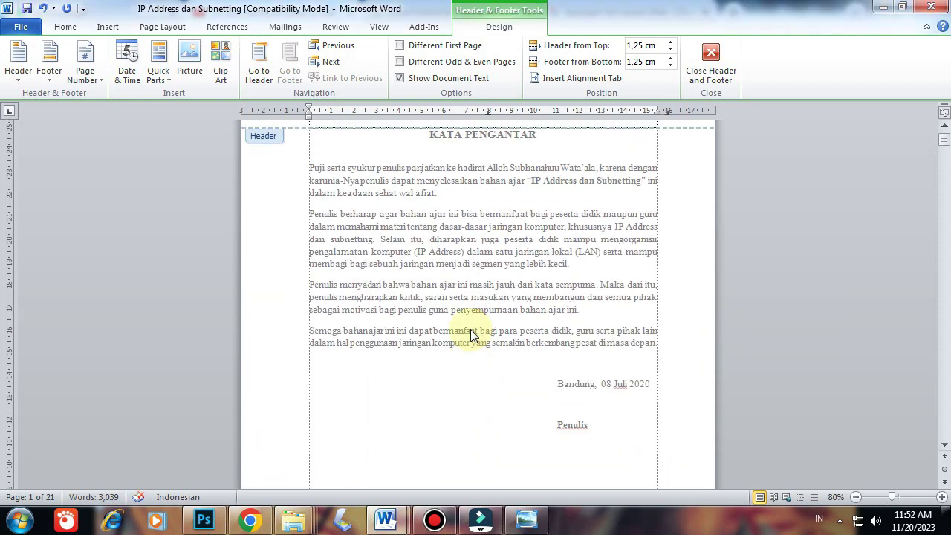
pyautogui.scroll(-5, 473, 335)
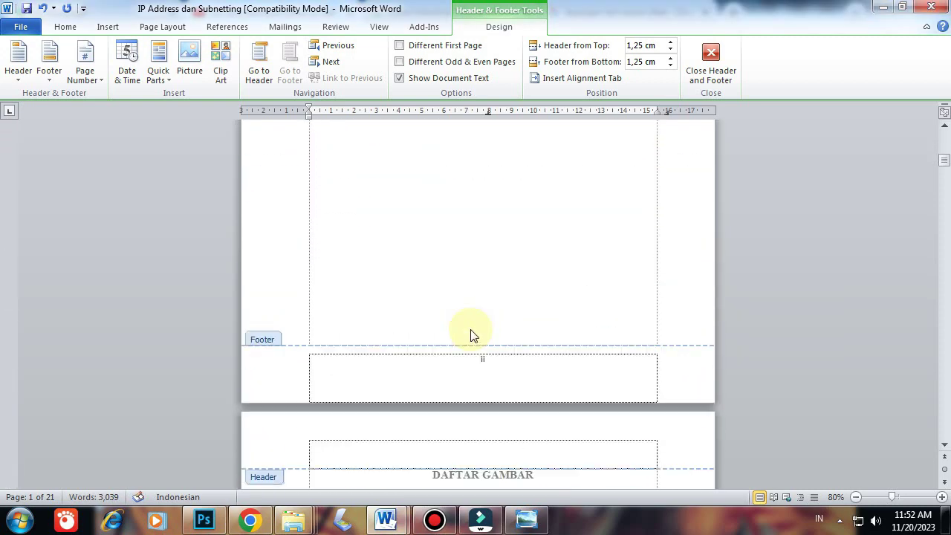
# - Format the footer page number on the KATA PENGANTAR page in Times New Roman at 12 pt
pyautogui.scroll(7, 471, 335)
pyautogui.doubleClick(481, 232)
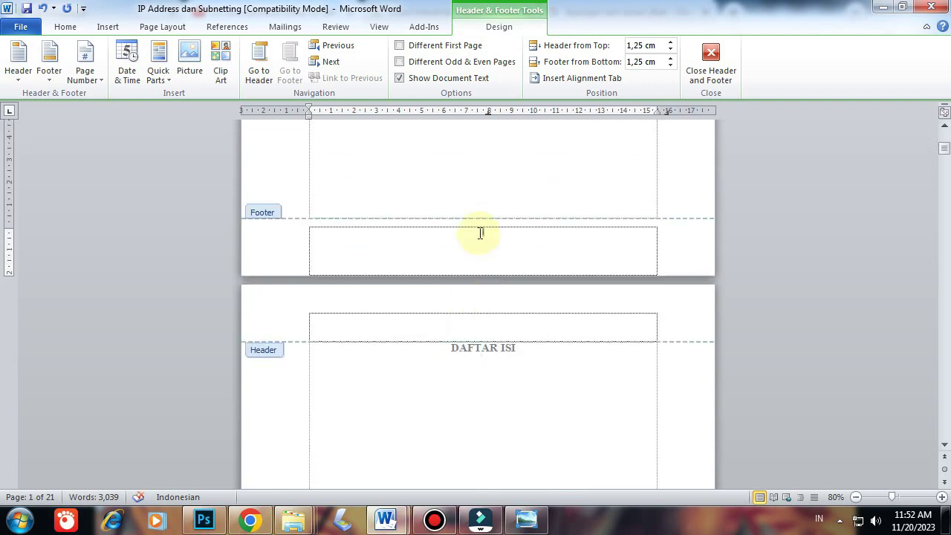
pyautogui.click(66, 27)
pyautogui.click(183, 51)
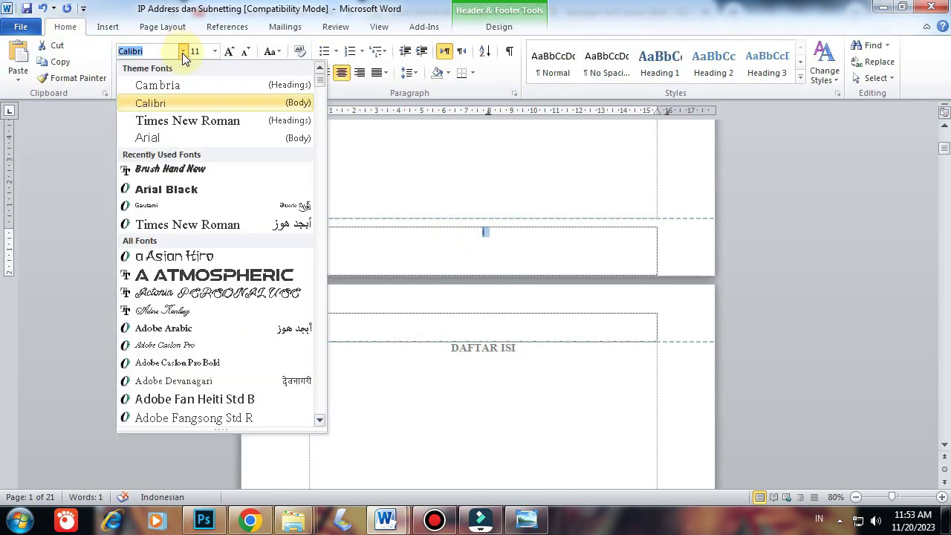
pyautogui.click(188, 124)
pyautogui.click(227, 55)
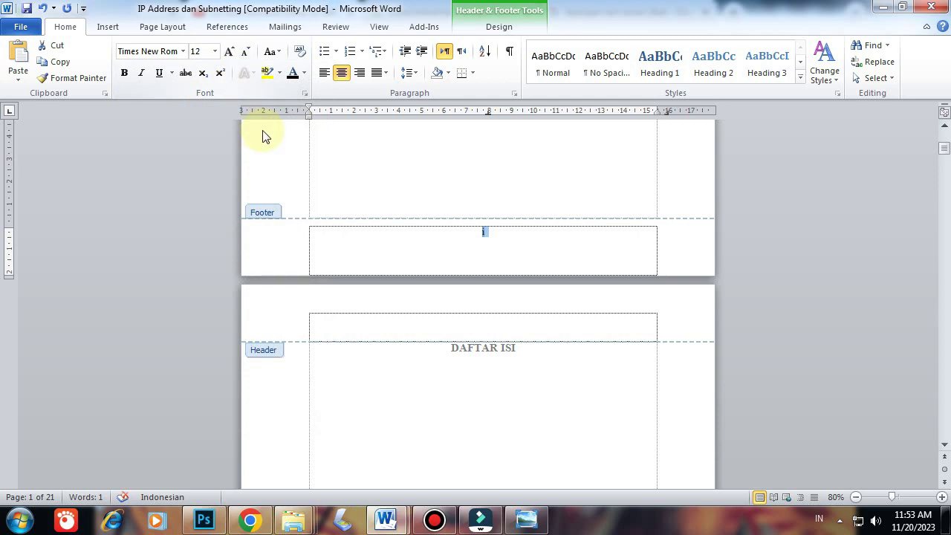
pyautogui.scroll(-15, 621, 411)
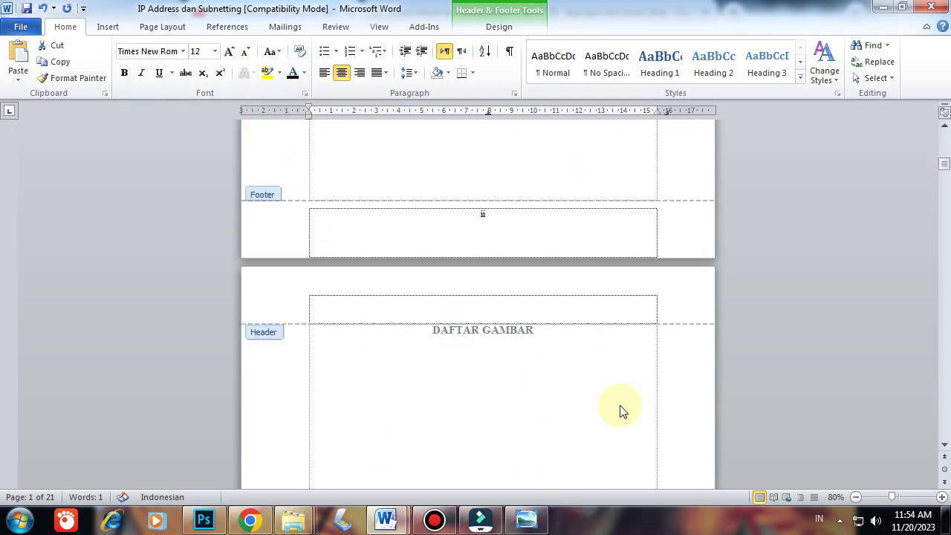
# - Insert a Next Page section break directly before the BAB I heading
pyautogui.scroll(-7, 622, 412)
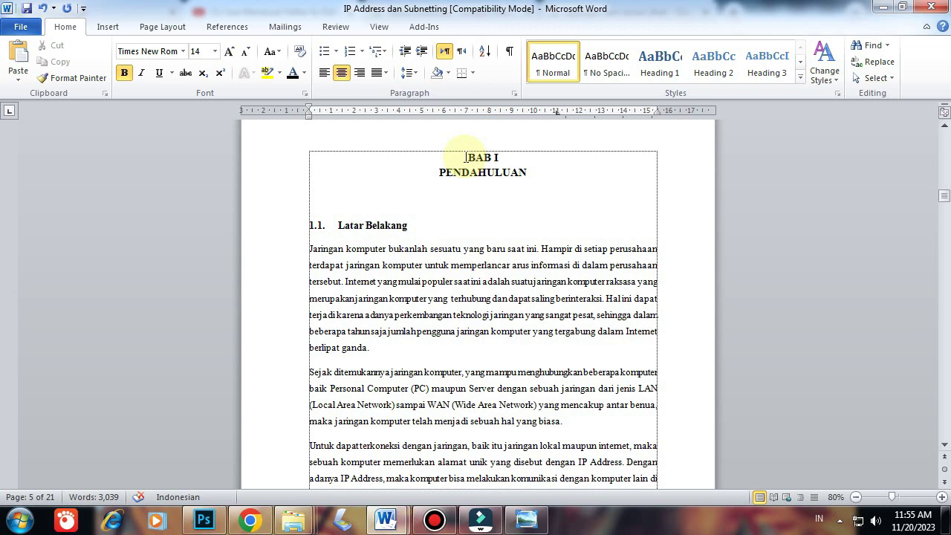
pyautogui.click(465, 157)
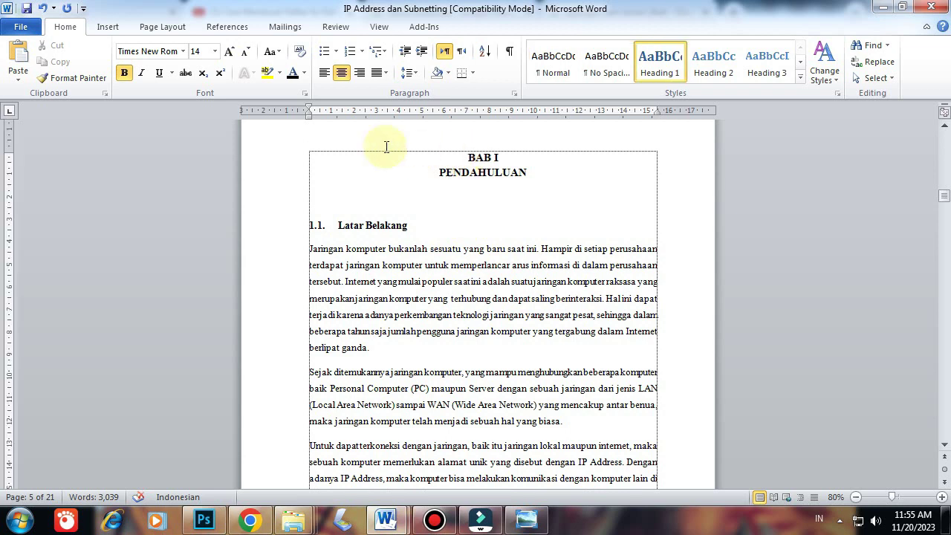
pyautogui.click(167, 33)
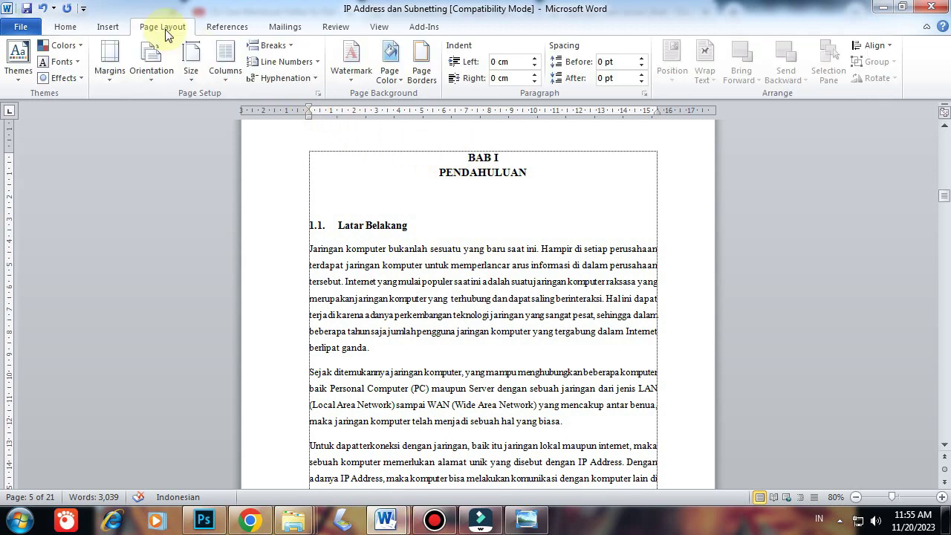
pyautogui.click(292, 48)
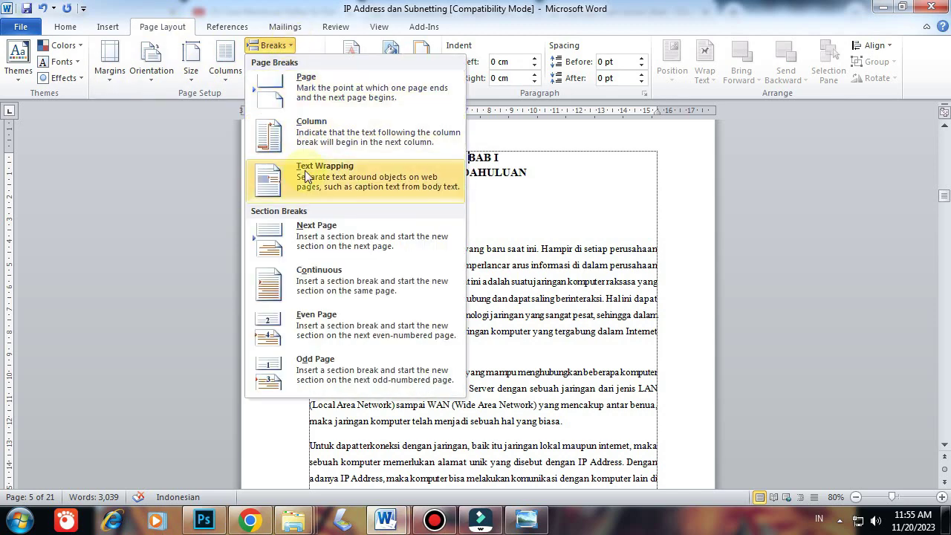
pyautogui.click(320, 229)
# - Change the page number format of the section starting at BAB I to Arabic numerals (1, 2, 3, ...)
pyautogui.scroll(-8, 454, 281)
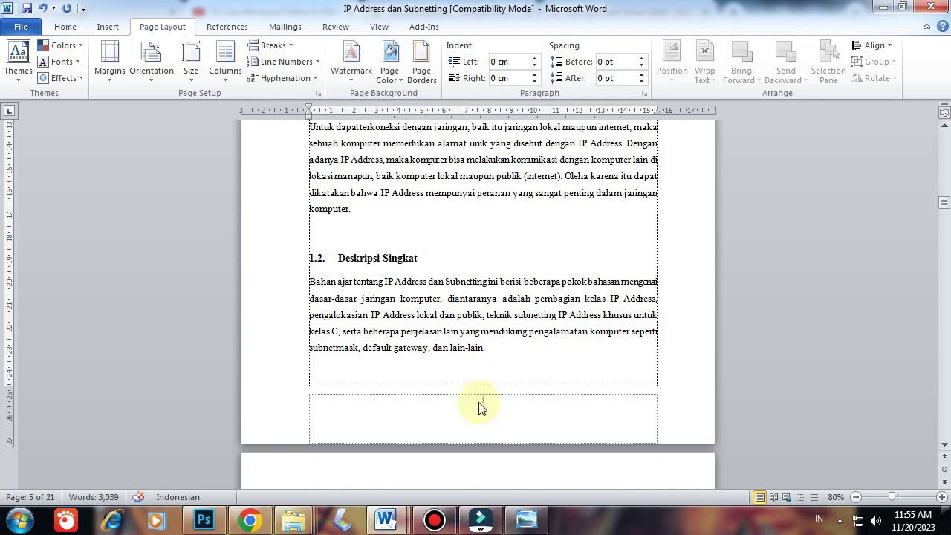
pyautogui.scroll(12, 482, 410)
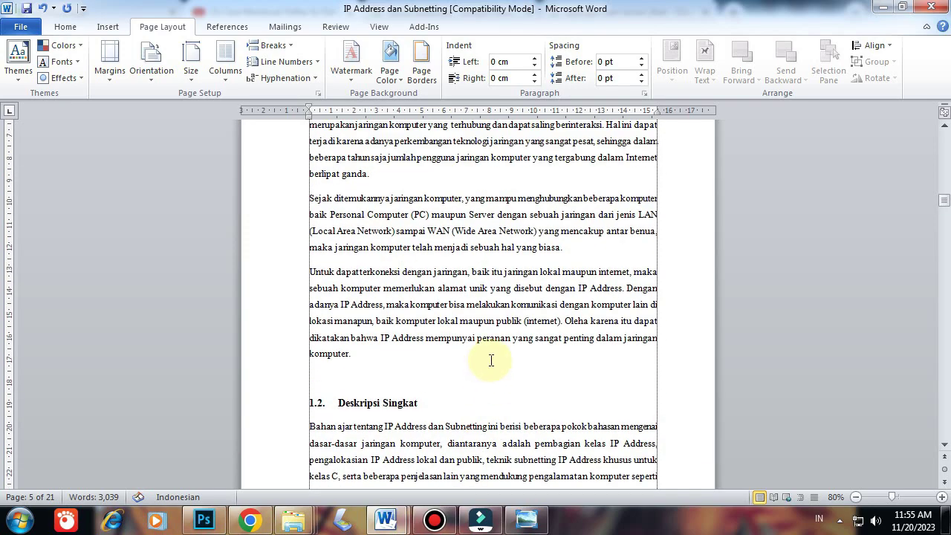
pyautogui.scroll(-13, 492, 329)
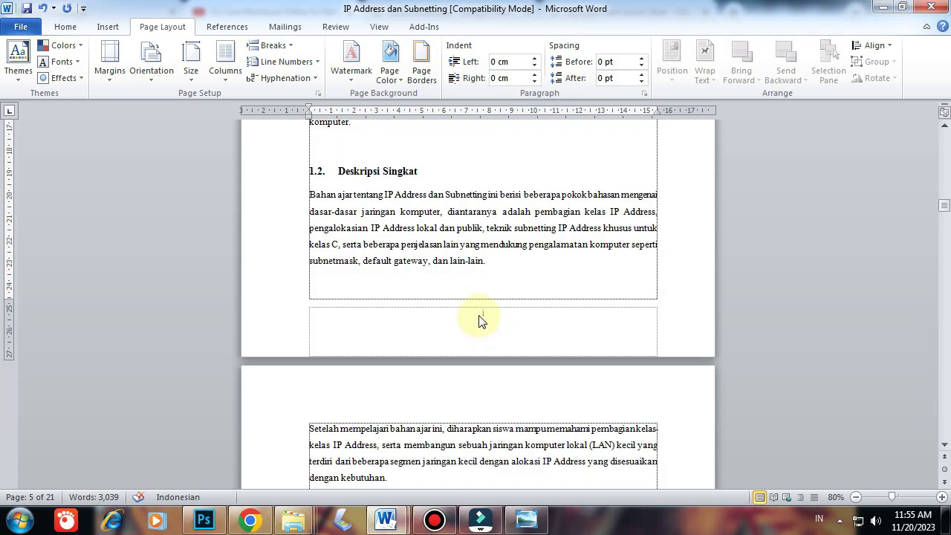
pyautogui.doubleClick(480, 320)
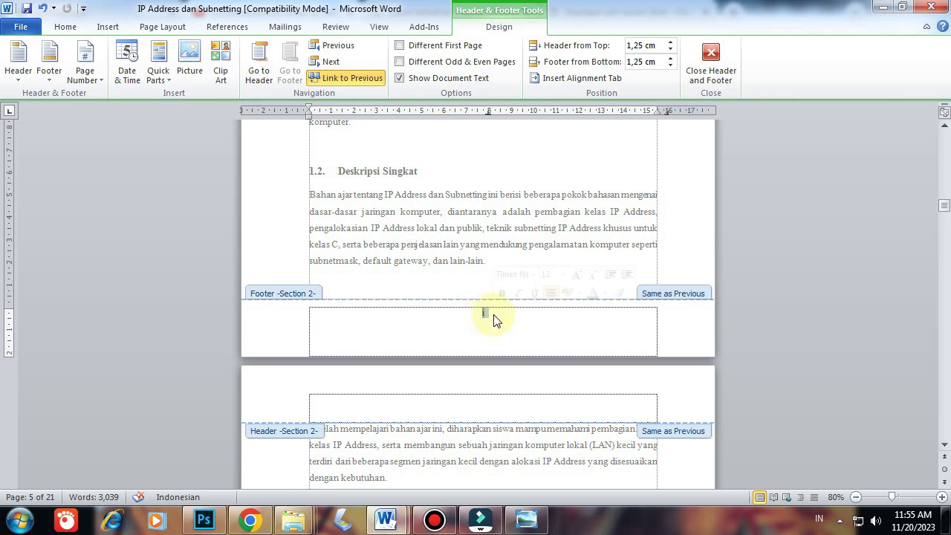
pyautogui.doubleClick(483, 313)
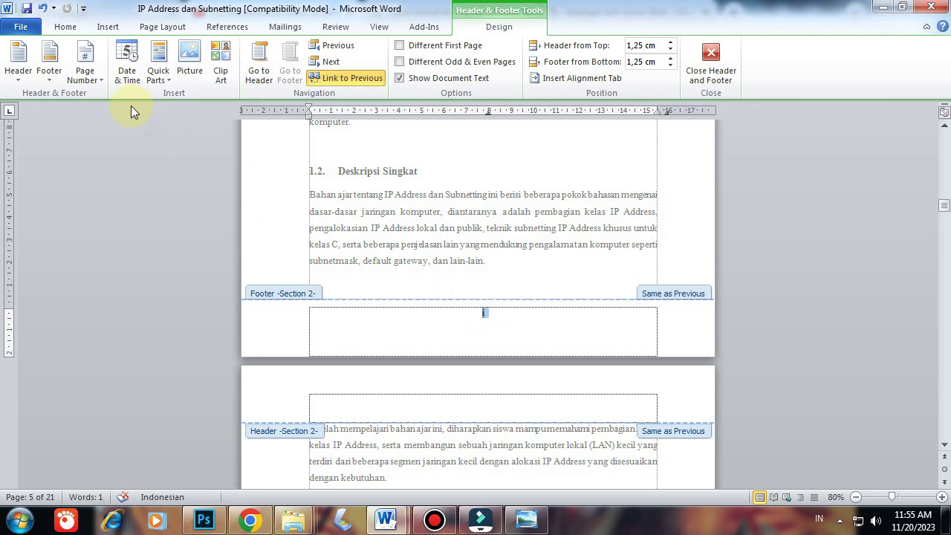
pyautogui.click(104, 82)
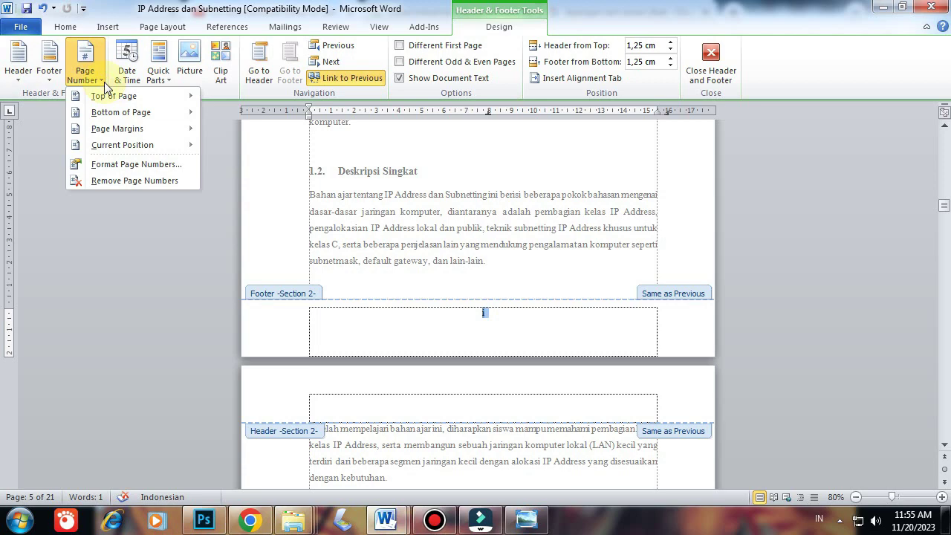
pyautogui.click(127, 164)
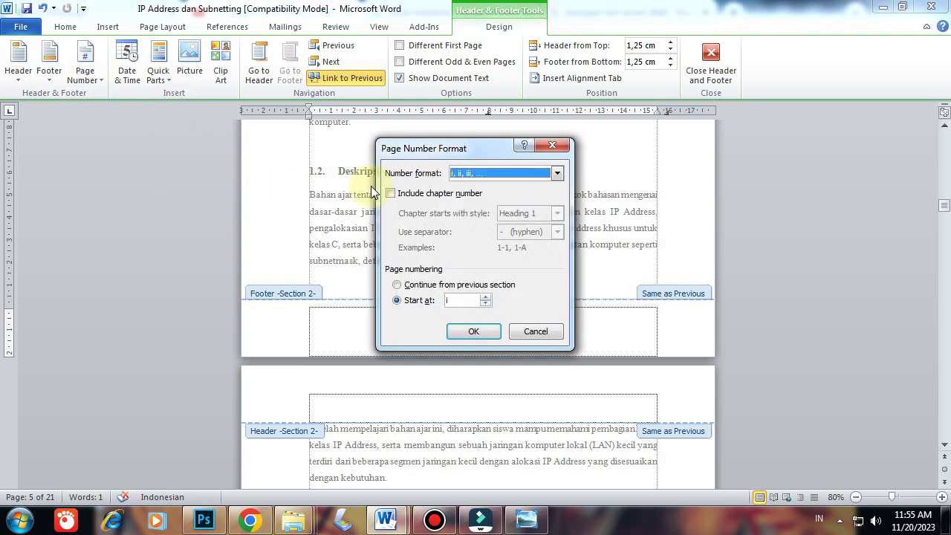
pyautogui.click(557, 173)
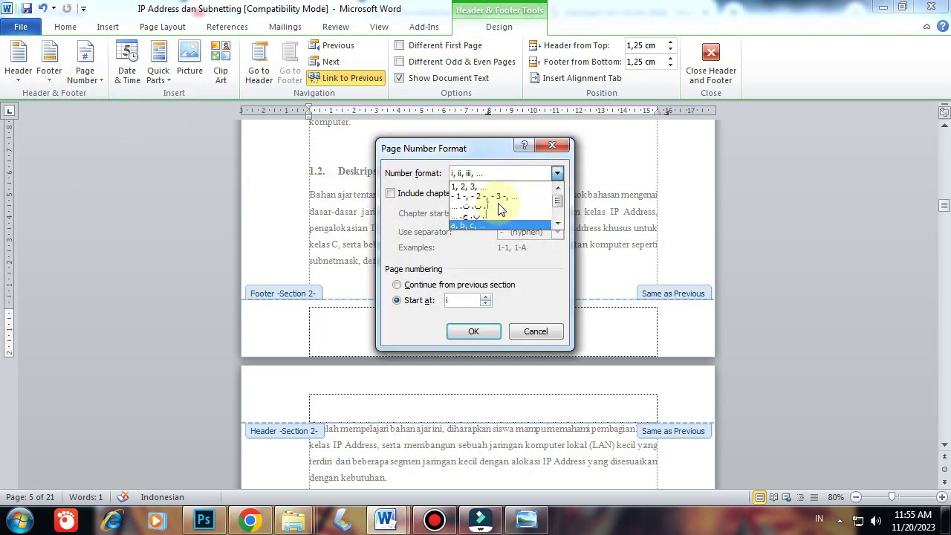
pyautogui.click(497, 189)
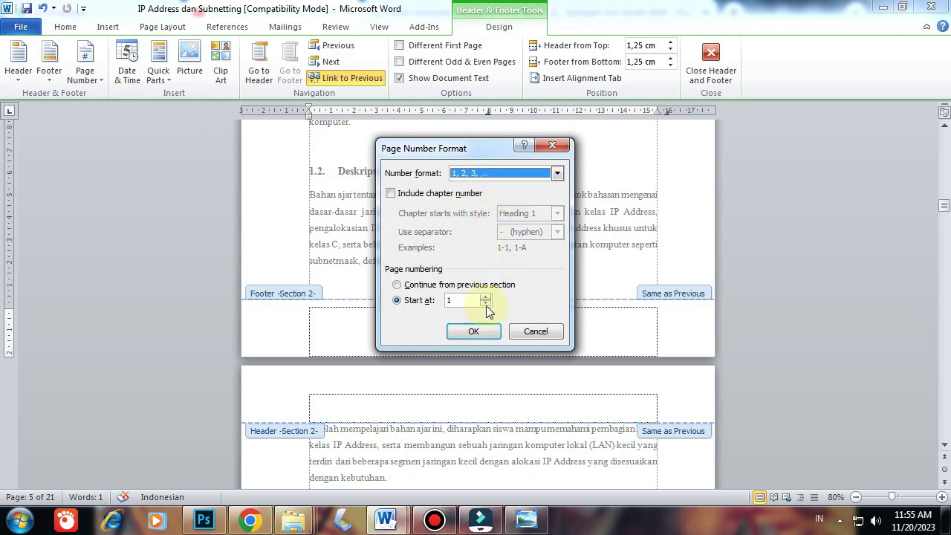
pyautogui.click(480, 332)
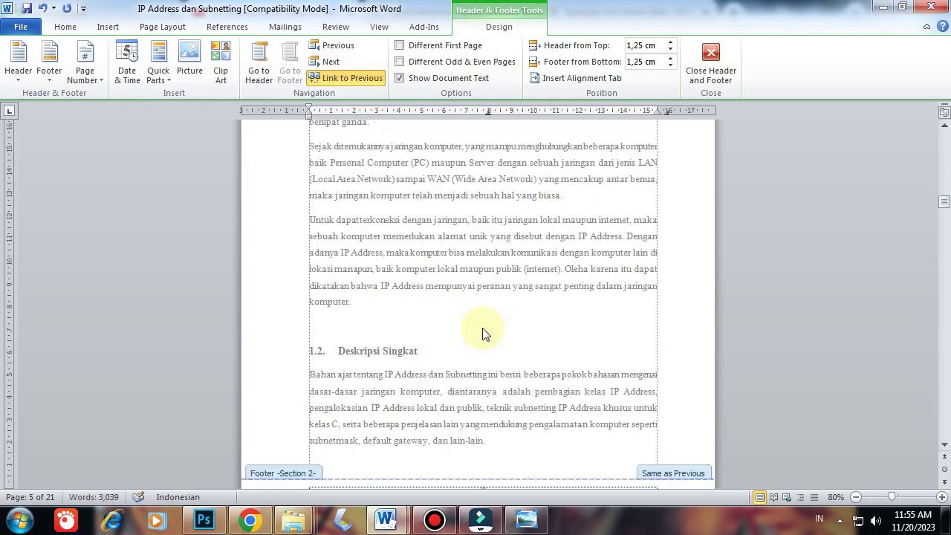
pyautogui.scroll(-20, 494, 312)
pyautogui.scroll(8, 497, 384)
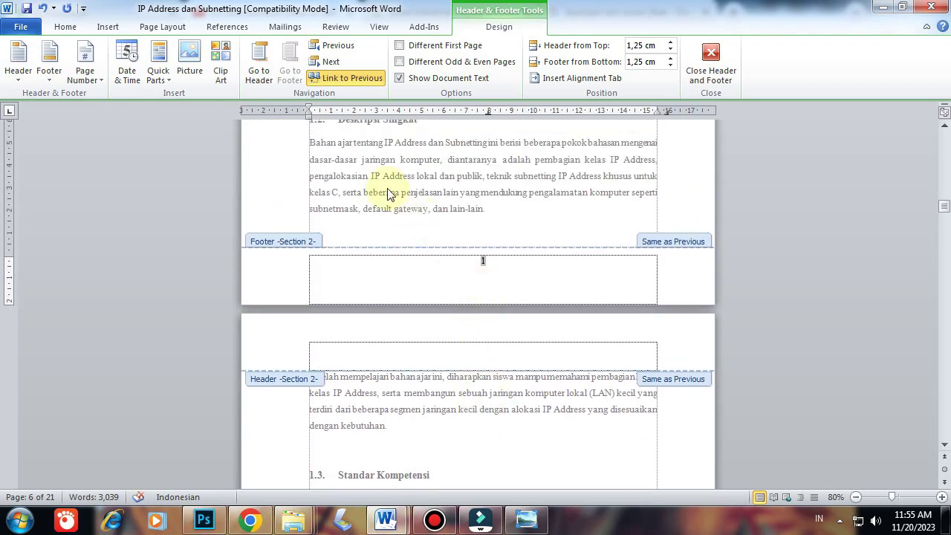
# - Check the font and size of the footer page number on the first page of BAB I
pyautogui.click(71, 27)
pyautogui.click(486, 273)
pyautogui.doubleClick(482, 262)
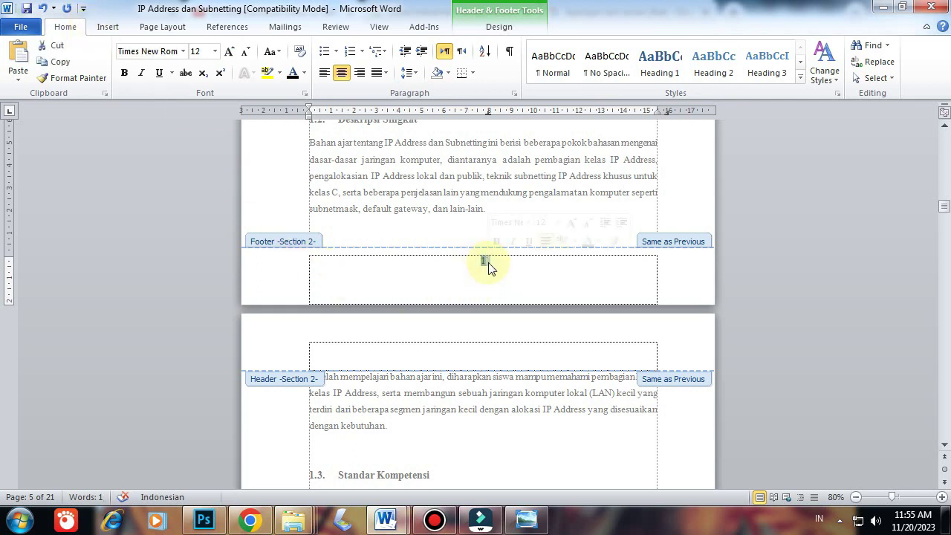
pyautogui.click(488, 263)
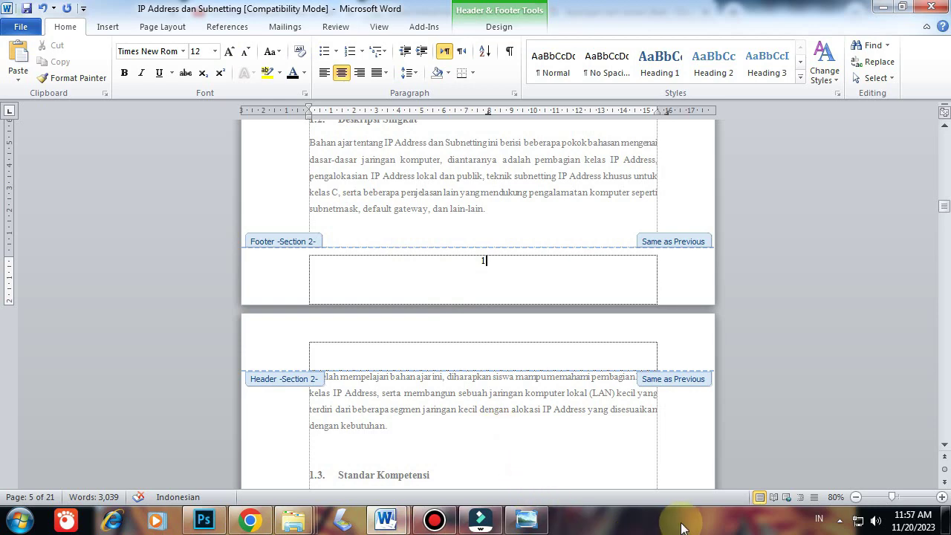
# - Check the Arabic page numbers from BAB I to the end, leave footer editing, and check the Roman numerals on the front-matter pages
pyautogui.scroll(-3, 594, 290)
pyautogui.scroll(-20, 598, 297)
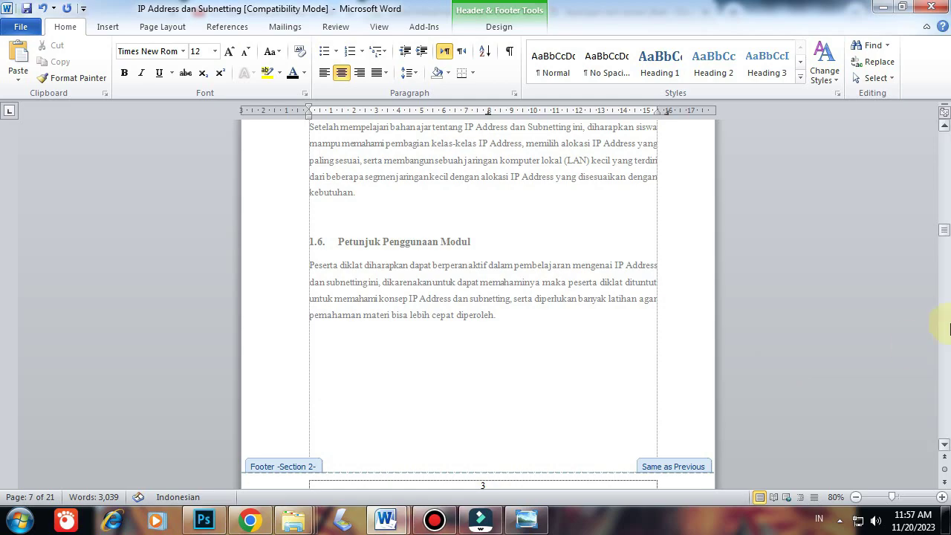
pyautogui.moveTo(943, 231); pyautogui.dragTo(944, 427)
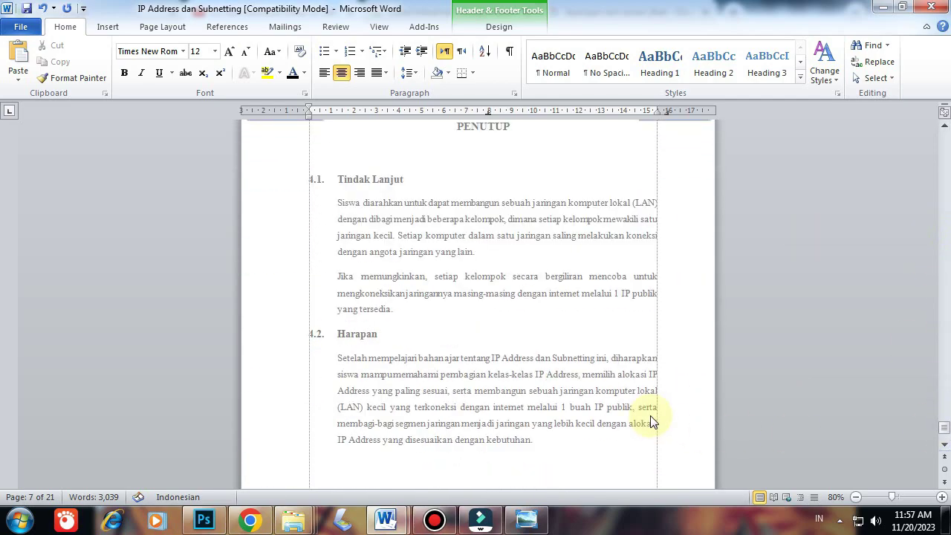
pyautogui.scroll(-6, 652, 417)
pyautogui.doubleClick(545, 304)
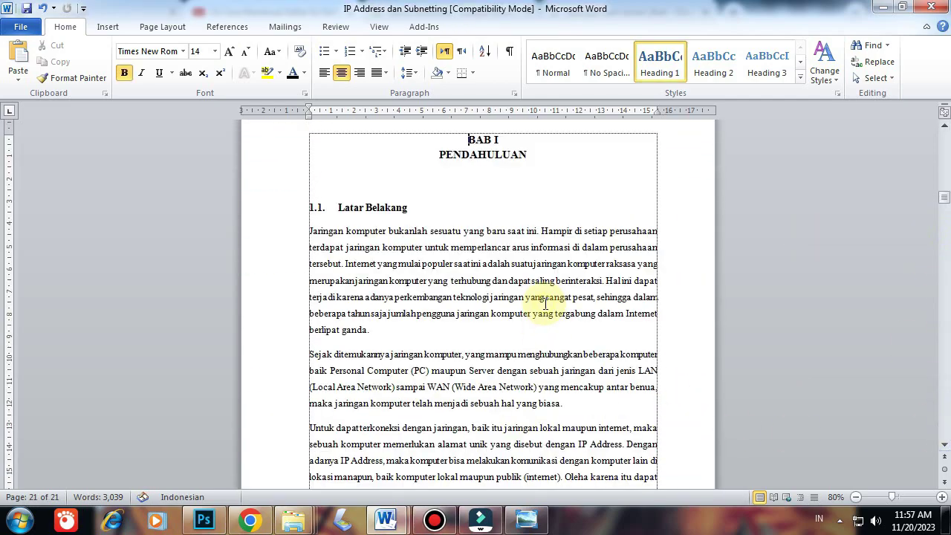
pyautogui.scroll(20, 582, 243)
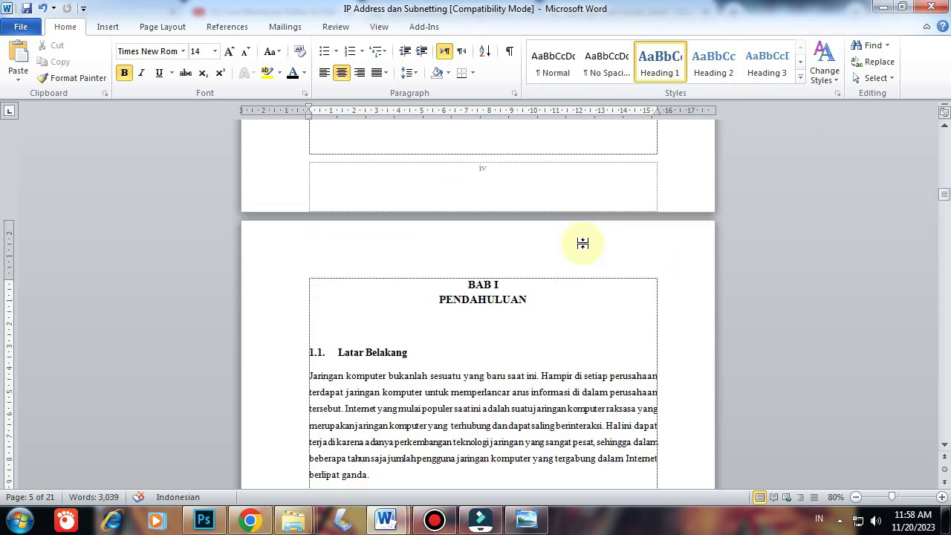
pyautogui.scroll(15, 582, 243)
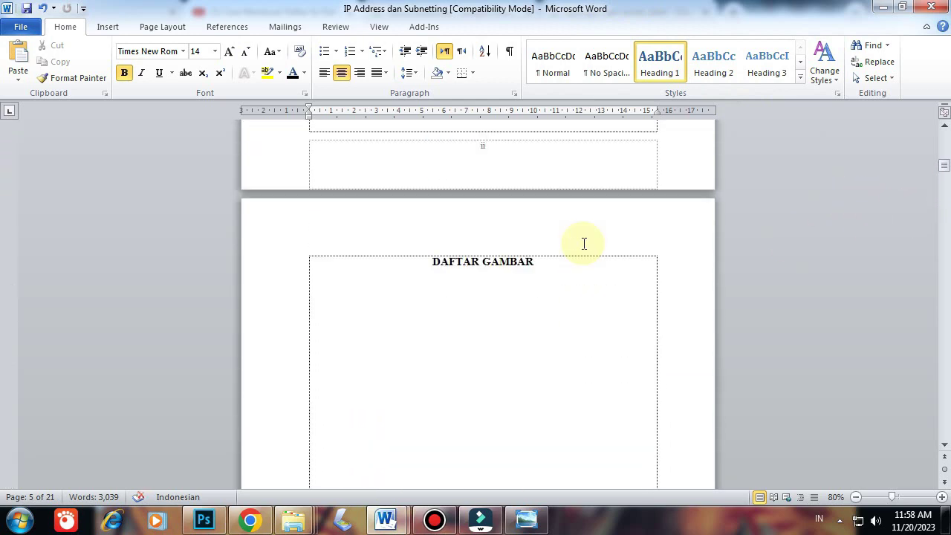
pyautogui.scroll(-15, 583, 244)
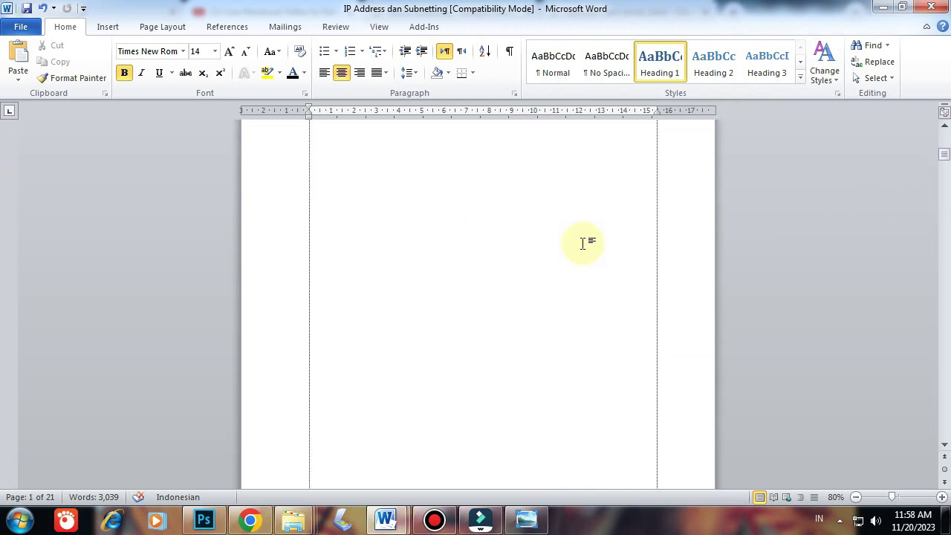
# - Insert a table of figures with the caption label Gambar on a new line below the DAFTAR GAMBAR heading
pyautogui.scroll(1, 584, 243)
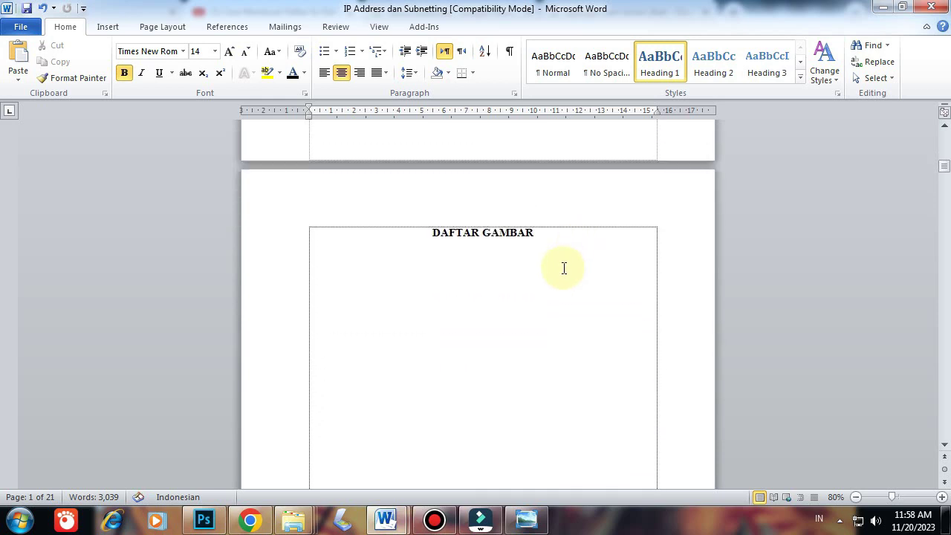
pyautogui.click(553, 237)
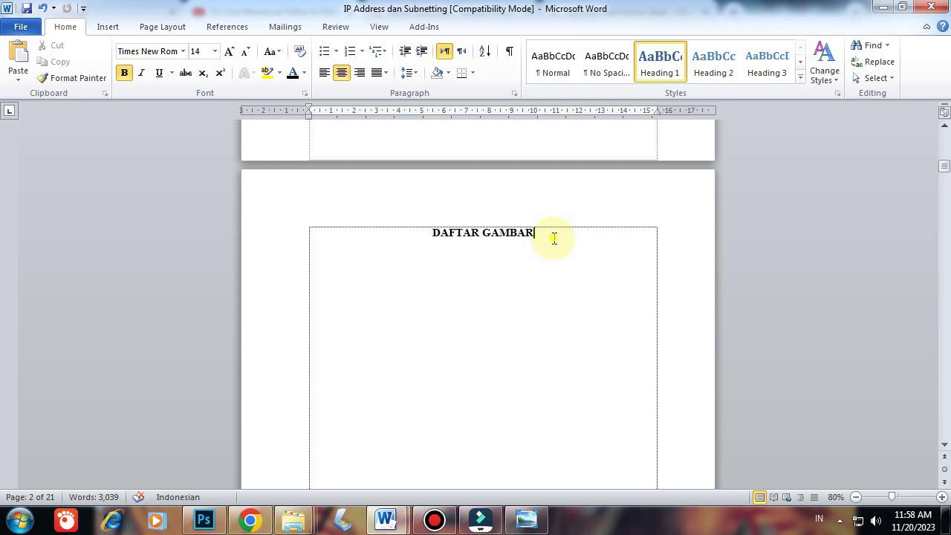
pyautogui.press('Return')
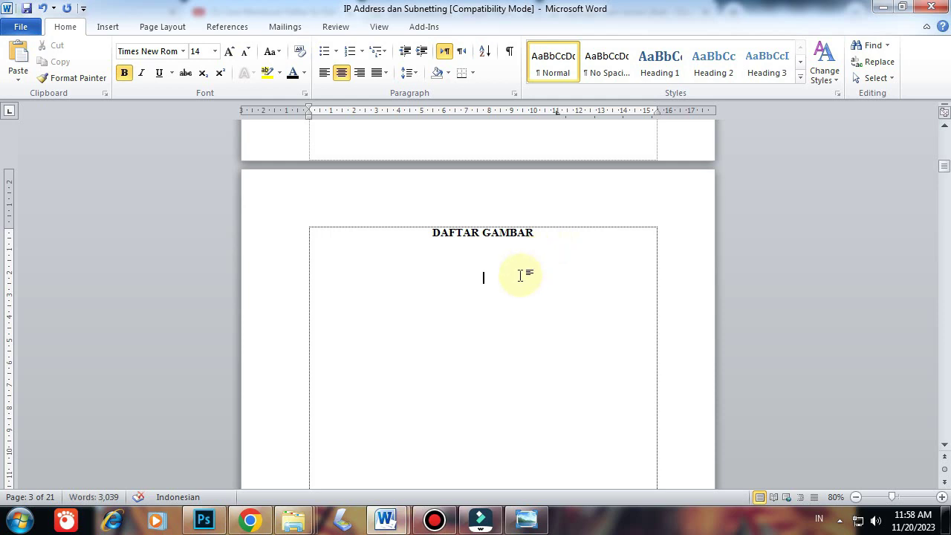
pyautogui.click(227, 28)
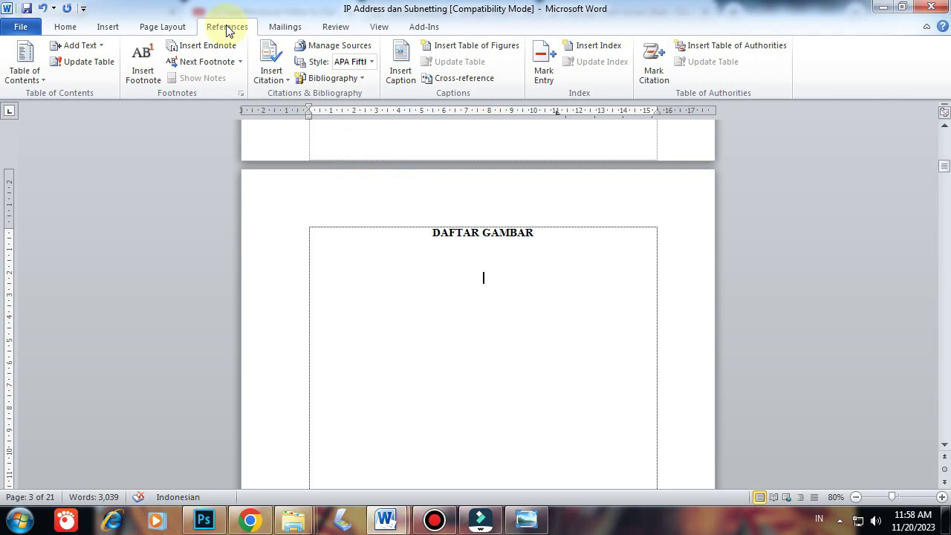
pyautogui.click(474, 48)
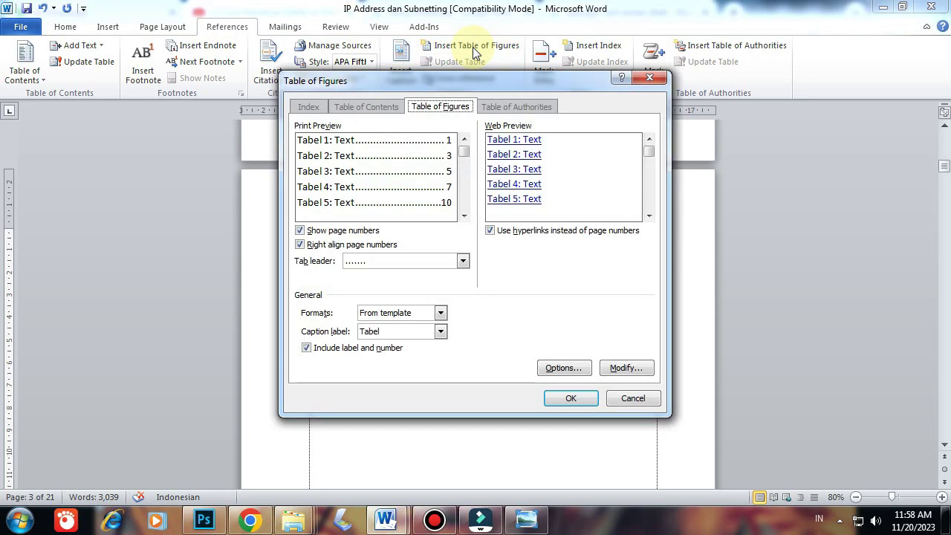
pyautogui.click(440, 331)
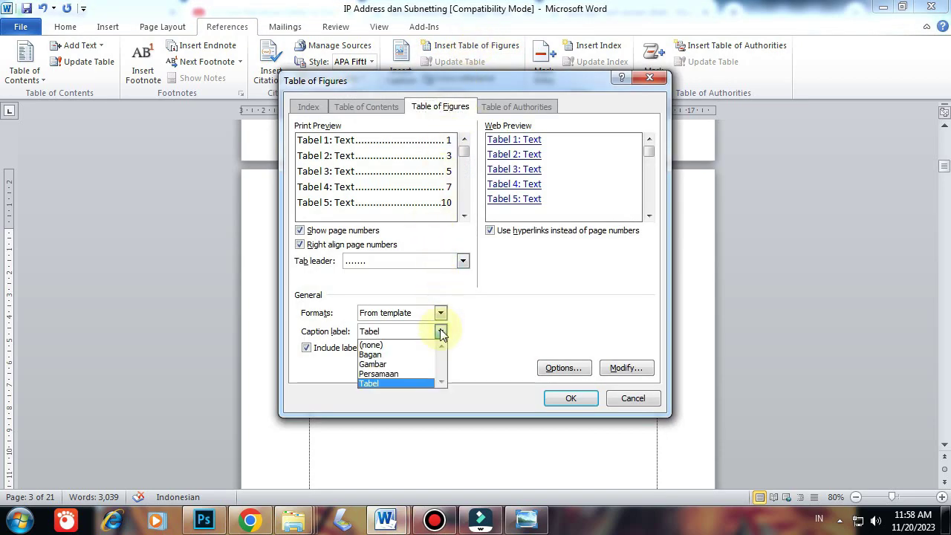
pyautogui.click(401, 364)
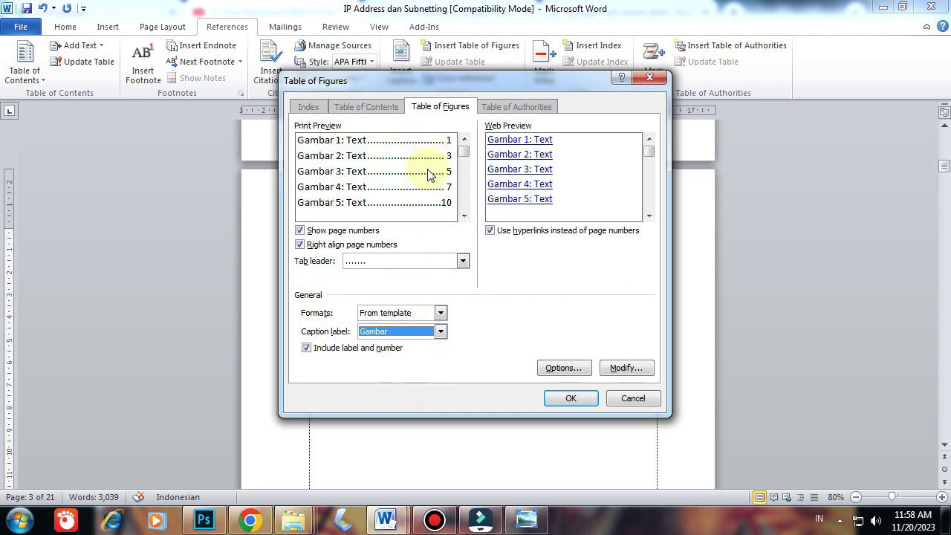
pyautogui.click(558, 400)
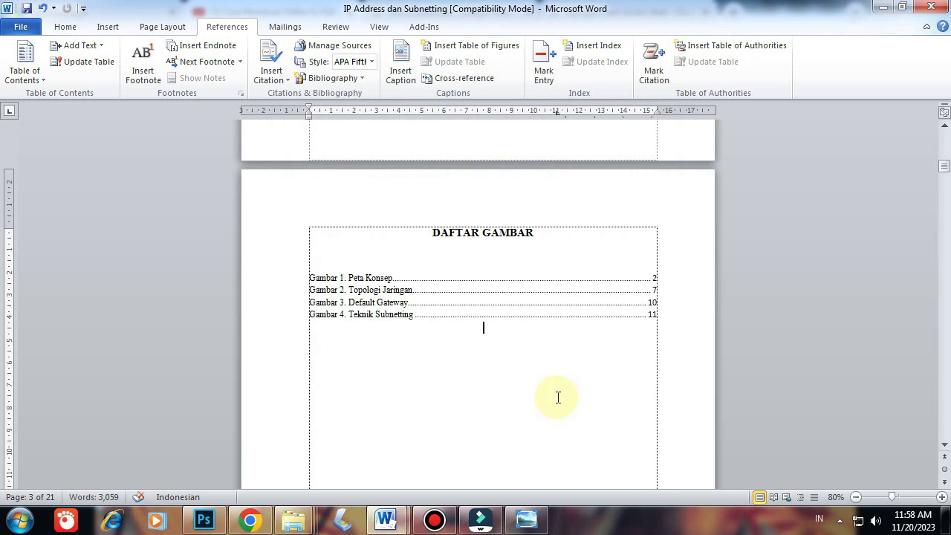
# - Format the list of figures under DAFTAR GAMBAR in Times New Roman, 12 pt, with 1.5 line spacing
pyautogui.moveTo(310, 277); pyautogui.dragTo(652, 312)
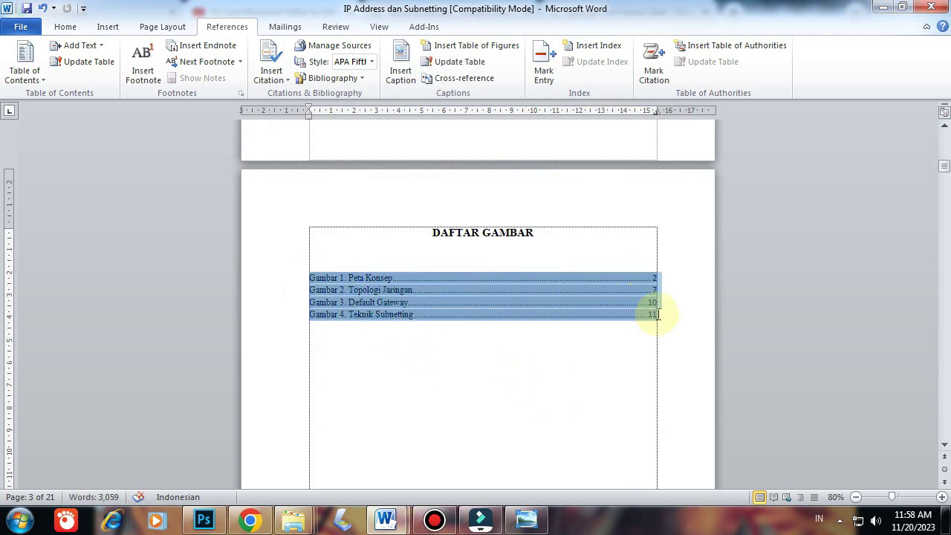
pyautogui.click(72, 30)
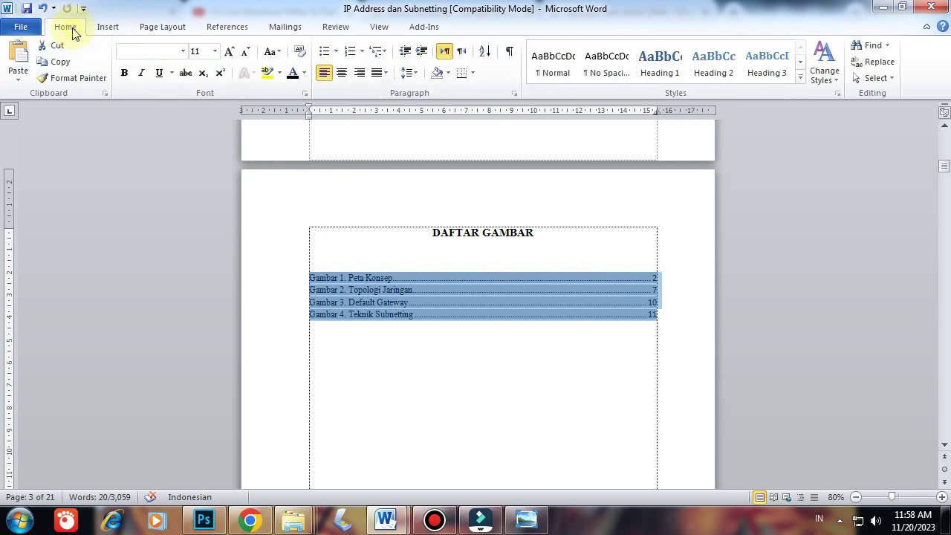
pyautogui.click(183, 51)
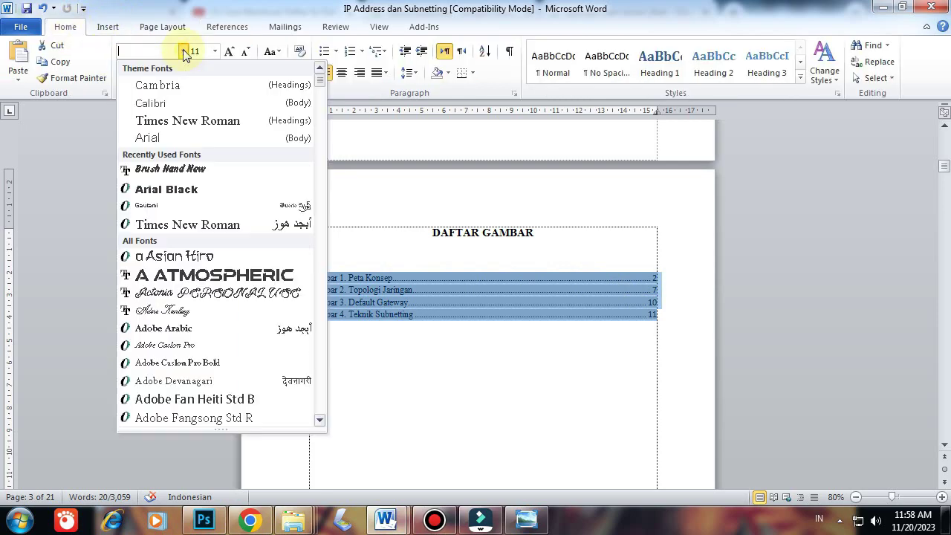
pyautogui.click(205, 122)
pyautogui.click(215, 51)
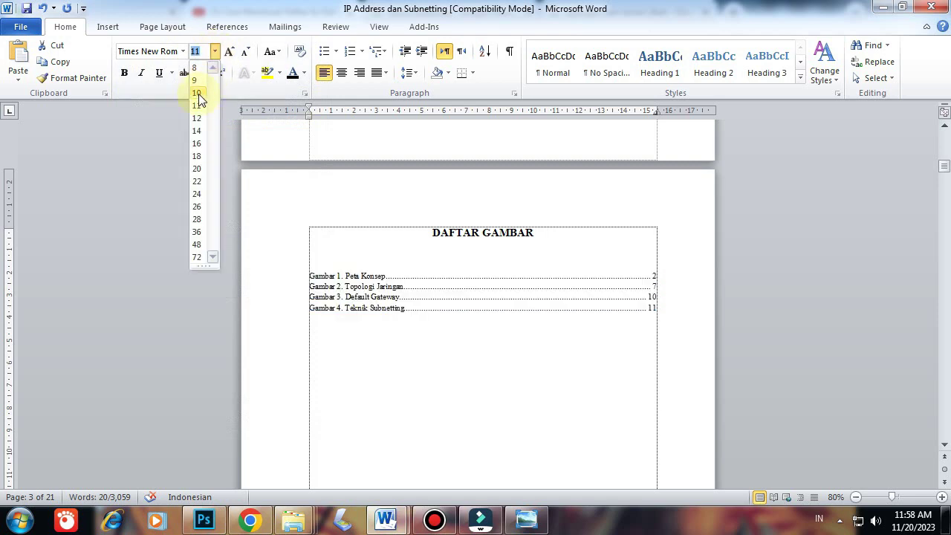
pyautogui.click(201, 130)
pyautogui.click(407, 72)
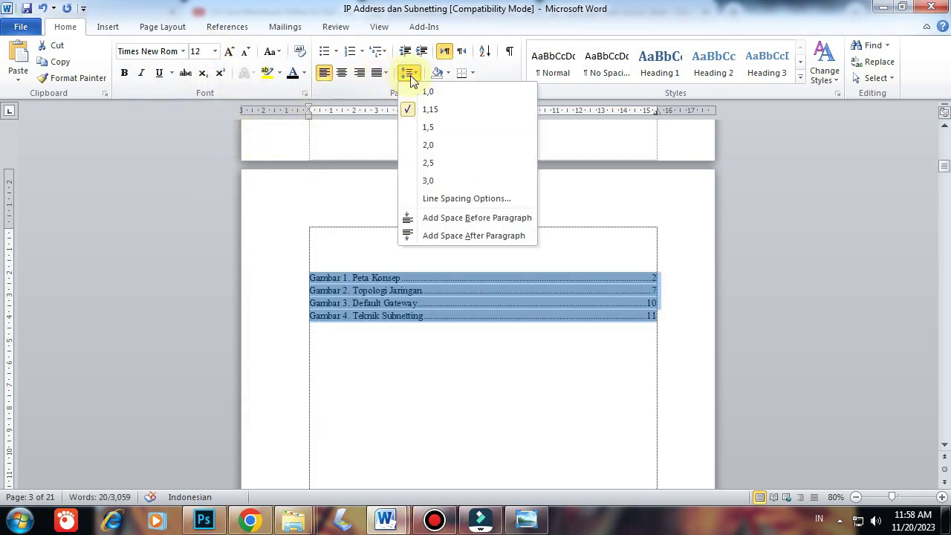
pyautogui.click(417, 129)
pyautogui.click(569, 528)
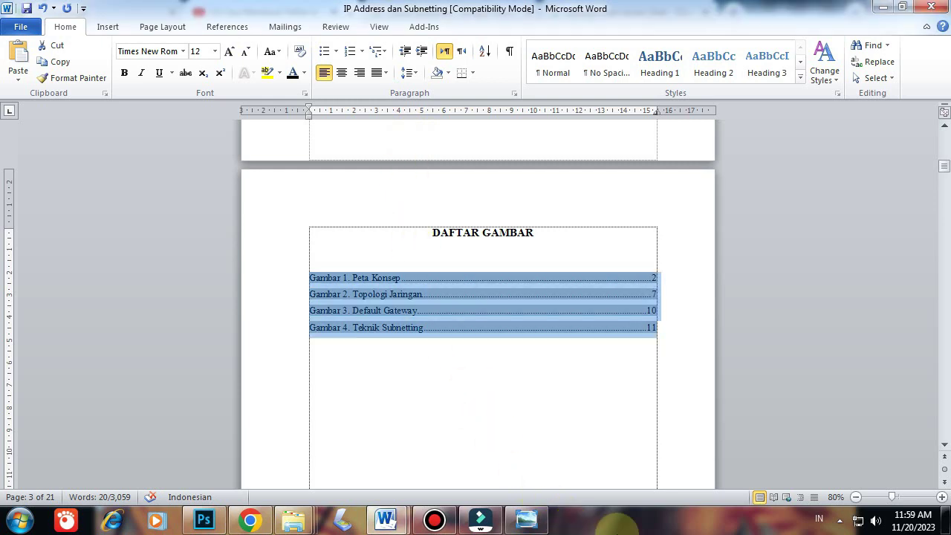
pyautogui.click(595, 402)
# - Insert a list of tables with the caption label Tabel on a new line below the DAFTAR TABEL heading
pyautogui.scroll(-15, 596, 402)
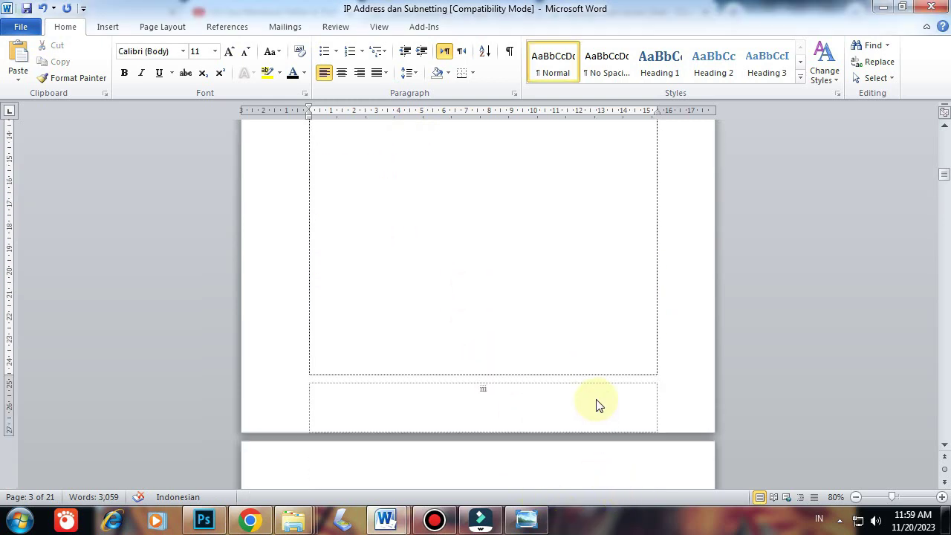
pyautogui.click(536, 242)
pyautogui.press('Return')
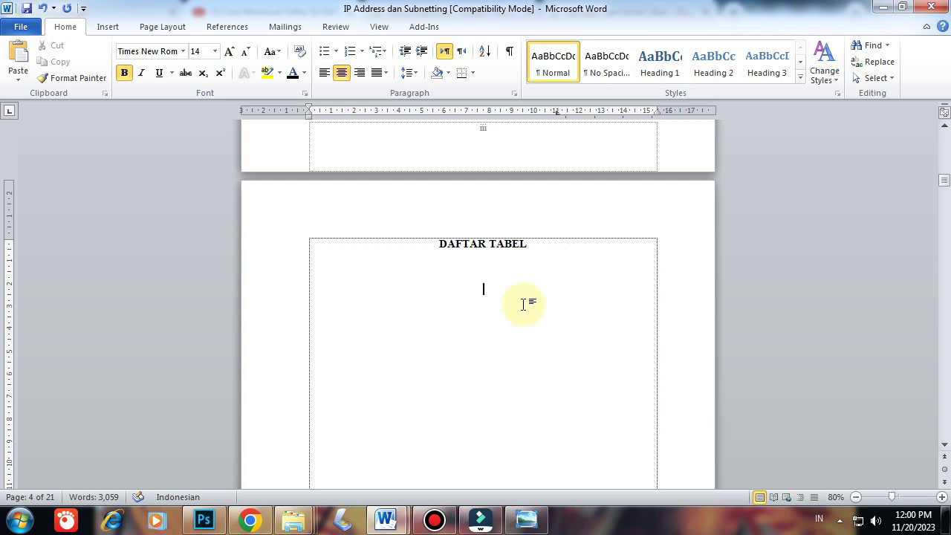
pyautogui.click(222, 26)
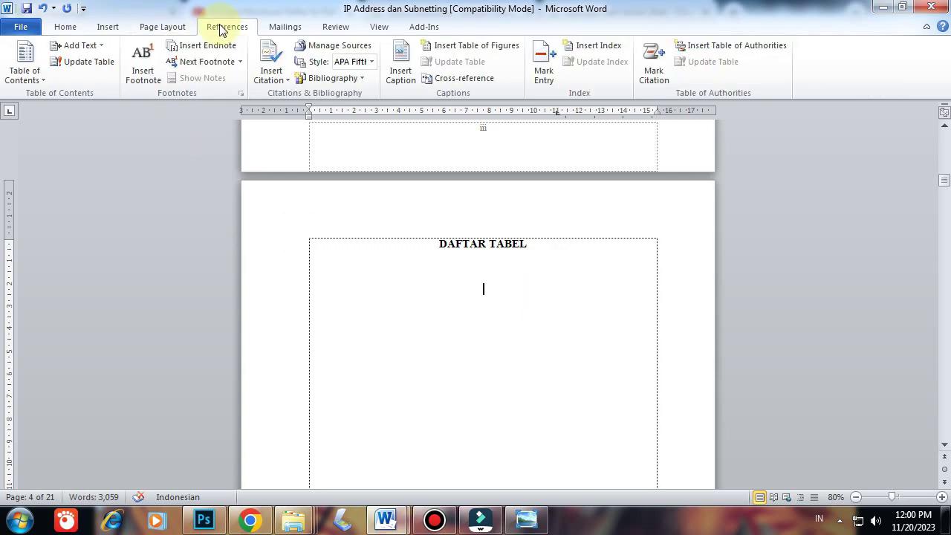
pyautogui.click(444, 47)
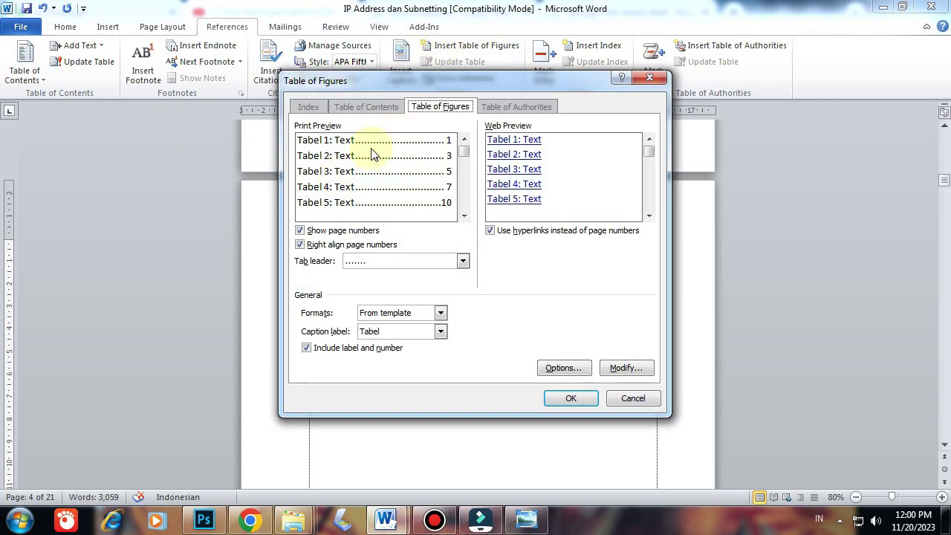
pyautogui.click(440, 332)
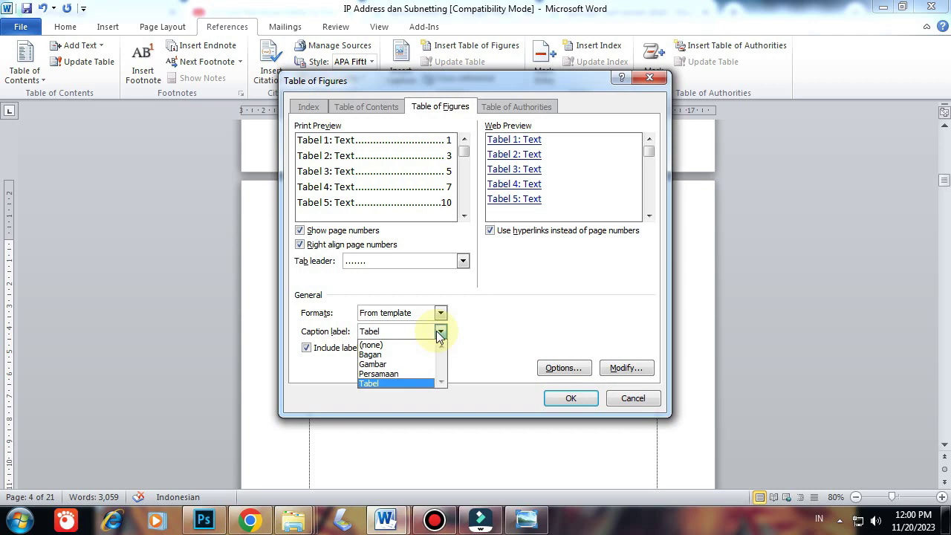
pyautogui.click(395, 382)
pyautogui.click(570, 398)
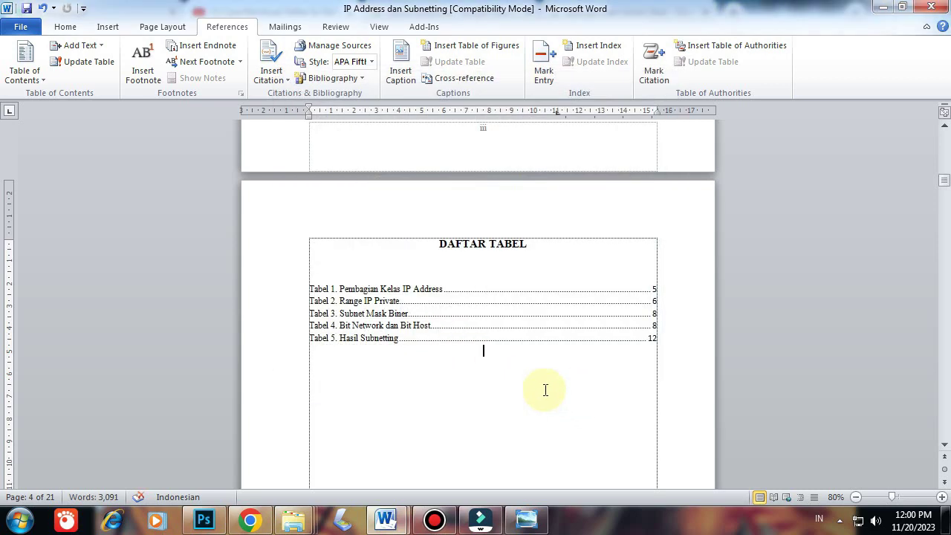
# - Format the list of tables under DAFTAR TABEL in Times New Roman, 12 pt, with 1.5 line spacing
pyautogui.moveTo(308, 287); pyautogui.dragTo(658, 340)
pyautogui.click(81, 30)
pyautogui.click(181, 52)
pyautogui.click(191, 121)
pyautogui.click(214, 51)
pyautogui.click(197, 118)
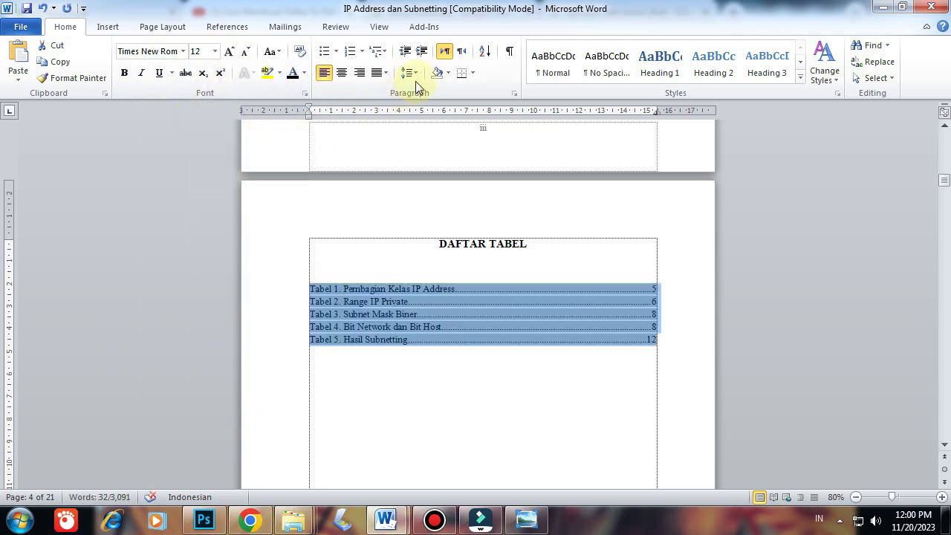
pyautogui.click(407, 72)
pyautogui.click(405, 126)
pyautogui.click(469, 389)
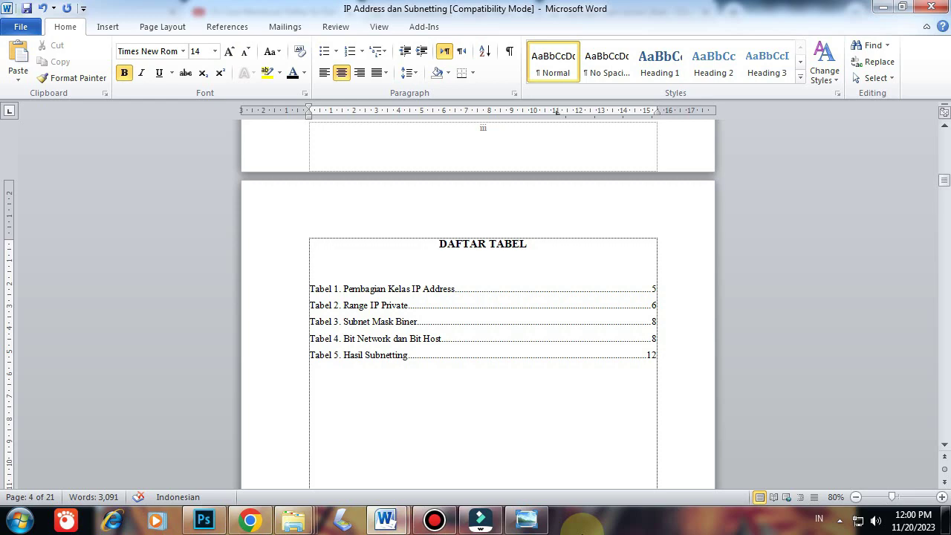
# - Copy the formatting of the KATA PENGANTAR heading to the DAFTAR ISI heading with Format Painter
pyautogui.scroll(10, 548, 302)
pyautogui.scroll(15, 548, 302)
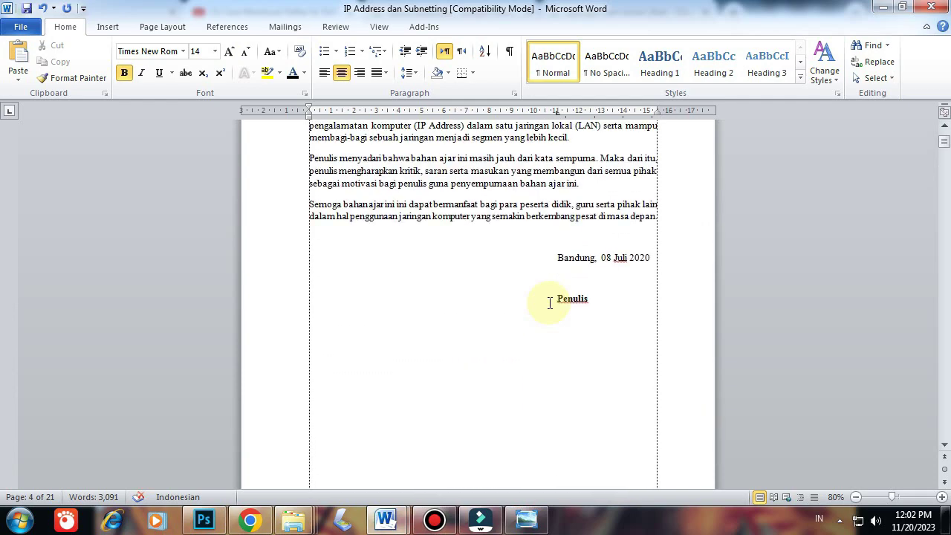
pyautogui.scroll(5, 548, 302)
pyautogui.click(445, 195)
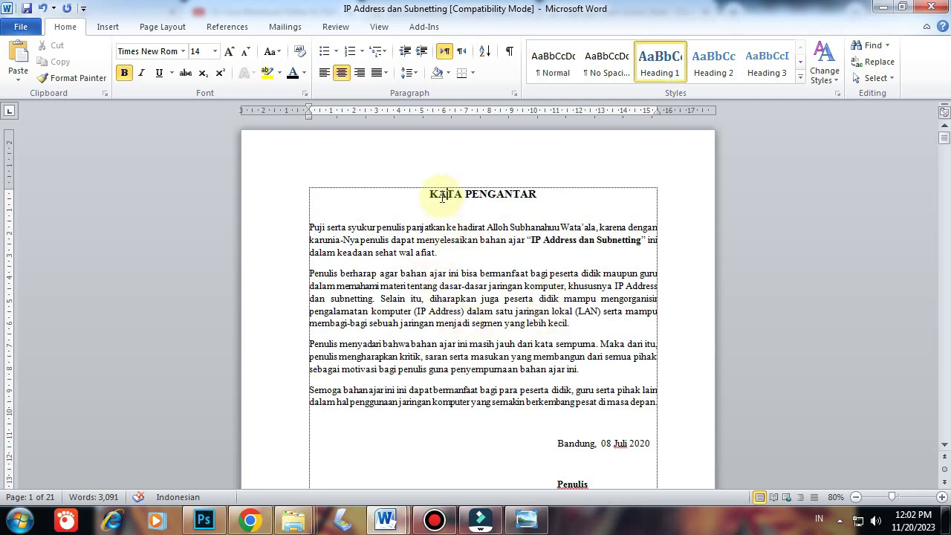
pyautogui.click(98, 79)
pyautogui.scroll(-10, 403, 244)
pyautogui.moveTo(439, 319); pyautogui.dragTo(529, 324)
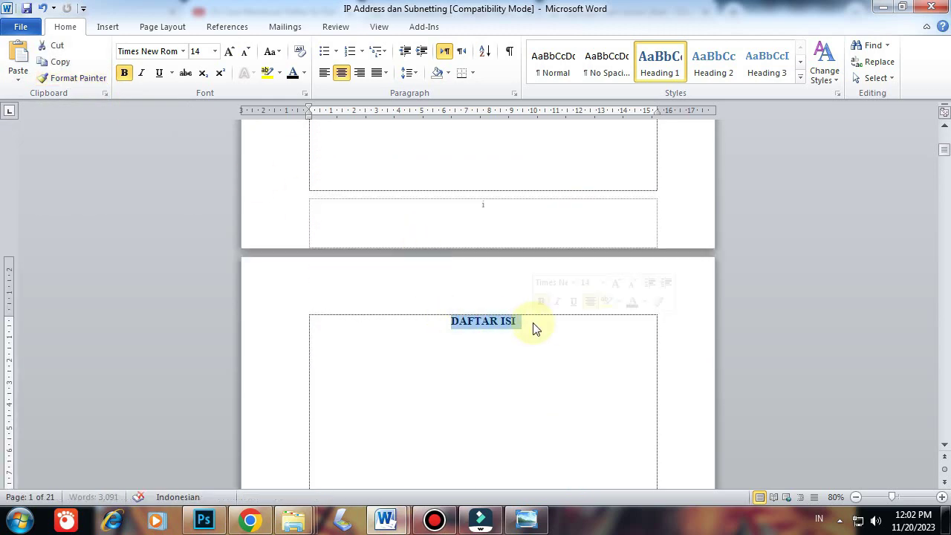
# - Copy the formatting of the DAFTAR ISI heading to the DAFTAR GAMBAR heading with Format Painter
pyautogui.click(85, 76)
pyautogui.scroll(-6, 482, 280)
pyautogui.scroll(-6, 482, 280)
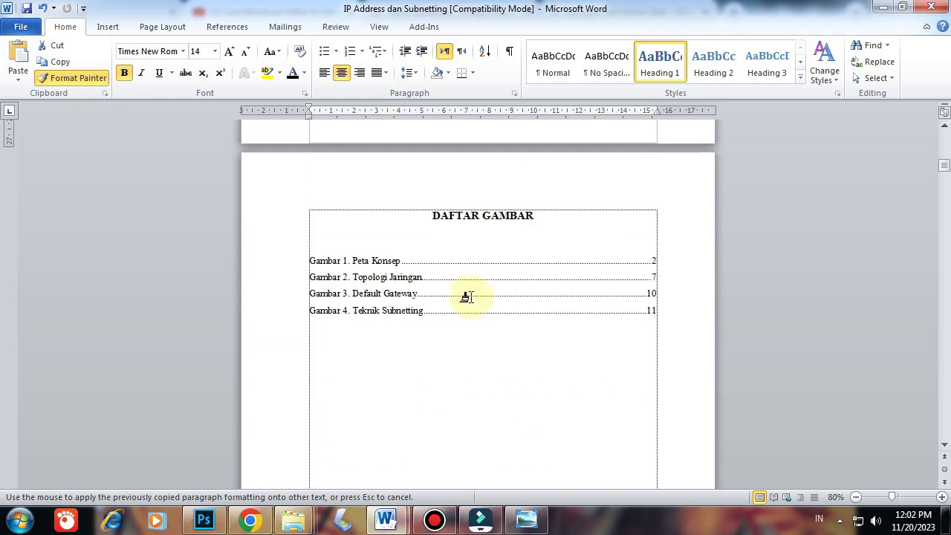
pyautogui.moveTo(426, 216); pyautogui.dragTo(533, 216)
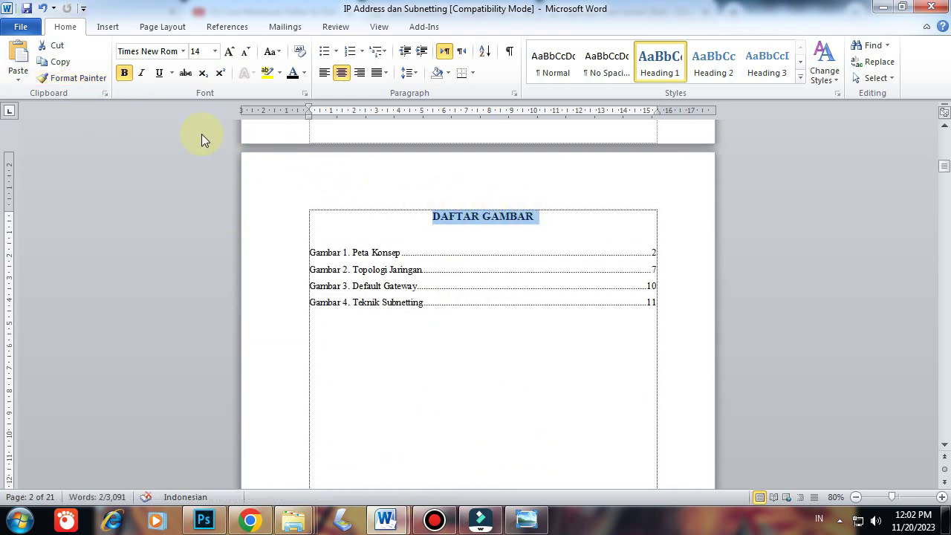
# - Copy the formatting of the DAFTAR GAMBAR heading to the DAFTAR TABEL heading with Format Painter
pyautogui.click(99, 81)
pyautogui.scroll(-12, 452, 292)
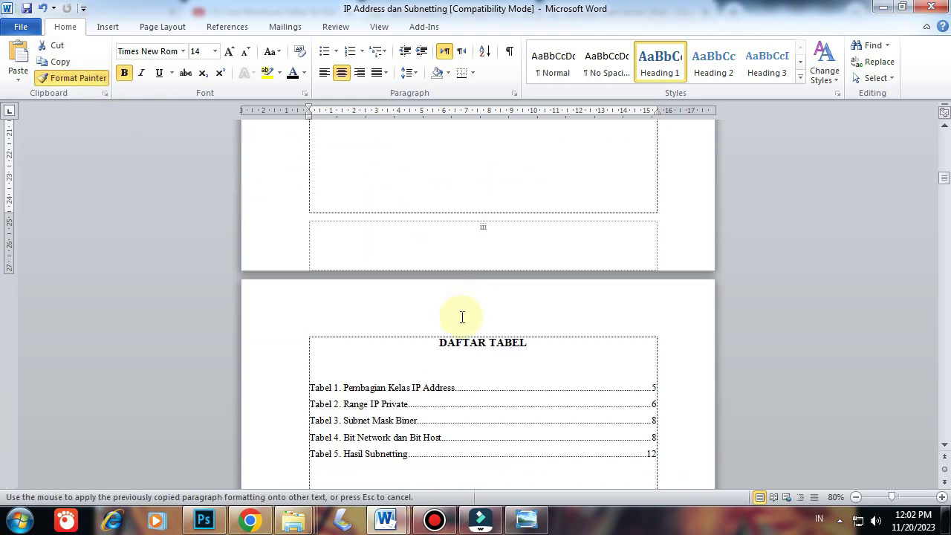
pyautogui.moveTo(432, 340); pyautogui.dragTo(529, 344)
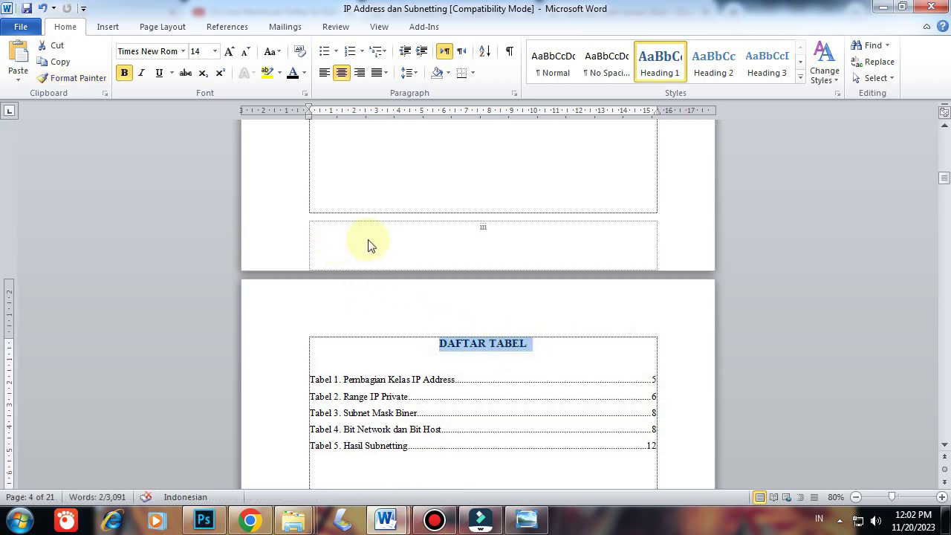
# - Insert an Automatic Table 1 table of contents on a new line below the DAFTAR ISI heading
pyautogui.scroll(3, 444, 246)
pyautogui.scroll(20, 444, 247)
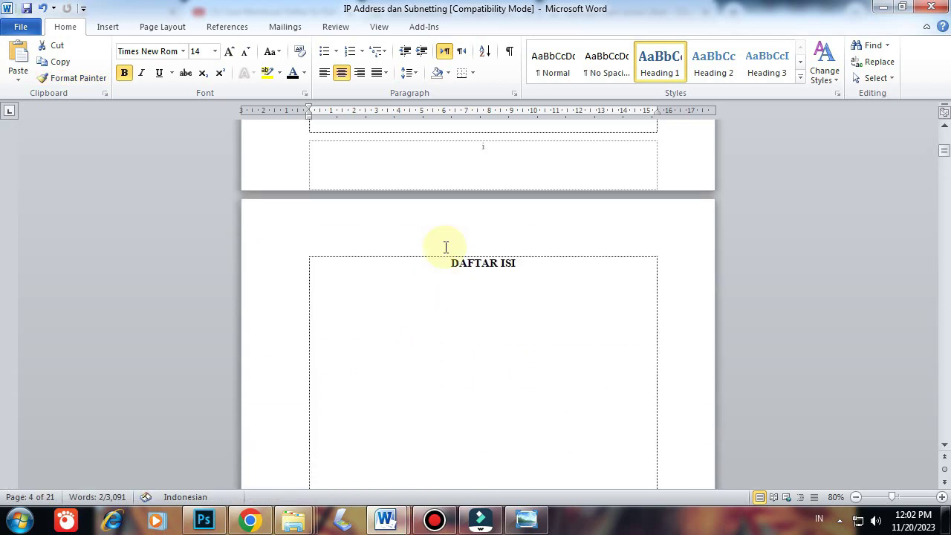
pyautogui.click(537, 263)
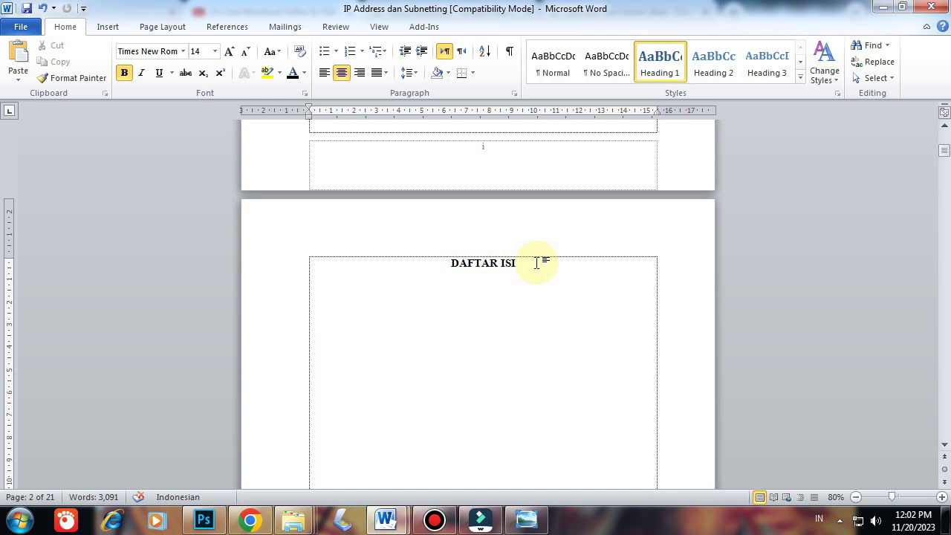
pyautogui.press('Return')
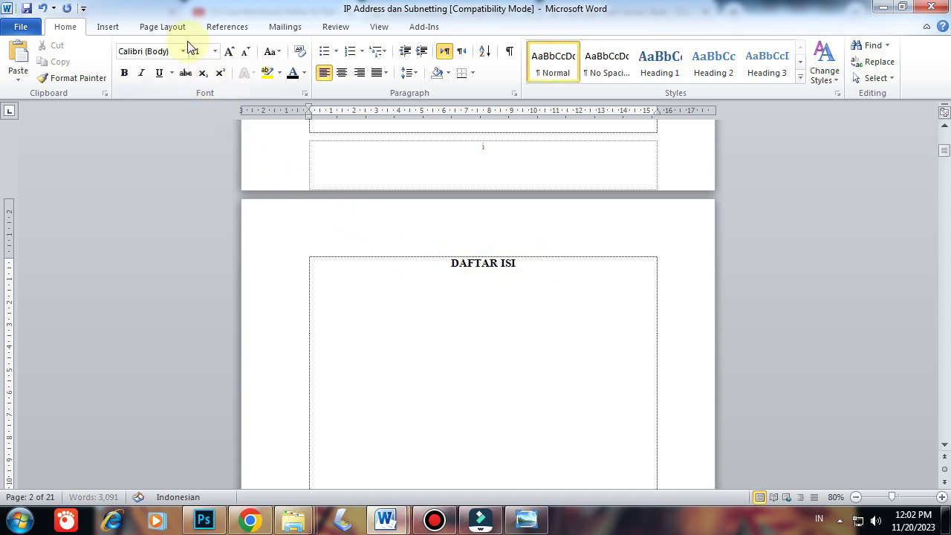
pyautogui.click(213, 33)
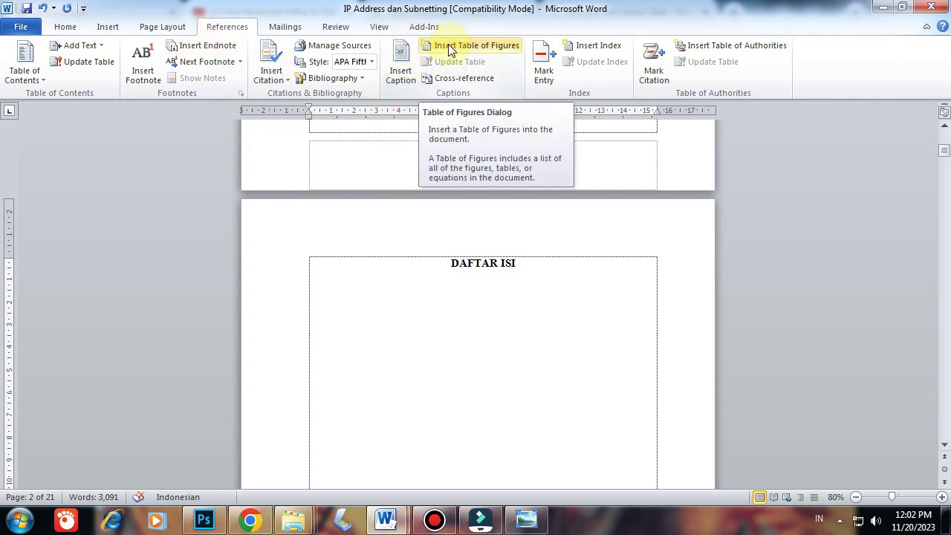
pyautogui.click(24, 69)
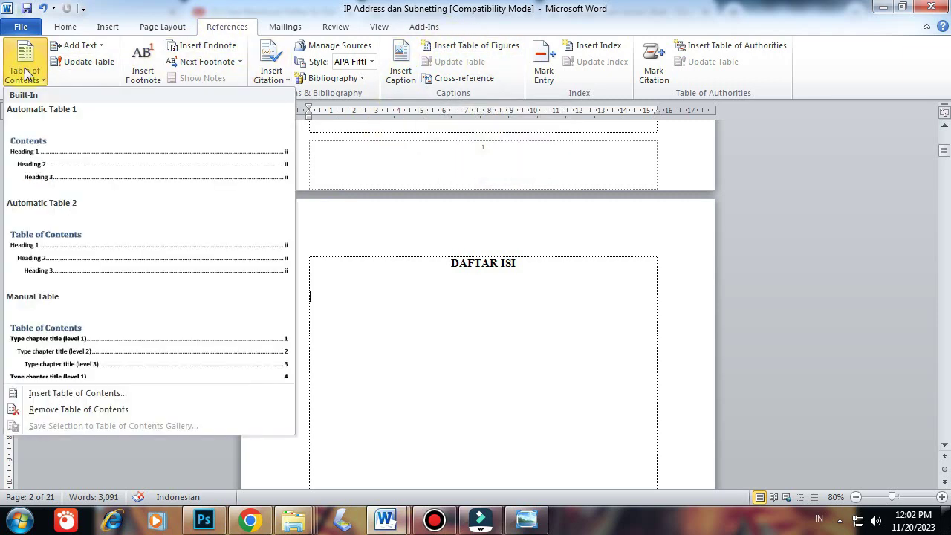
pyautogui.click(61, 162)
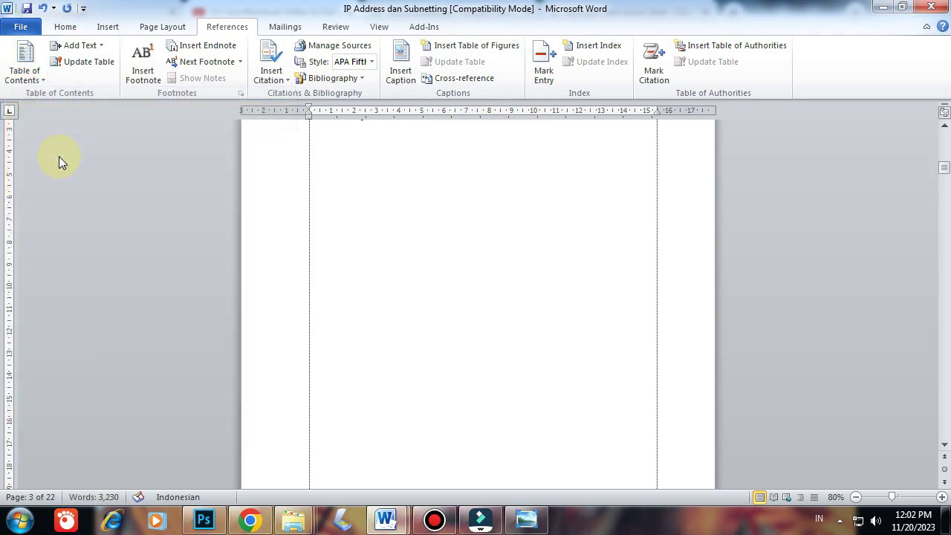
pyautogui.scroll(15, 449, 308)
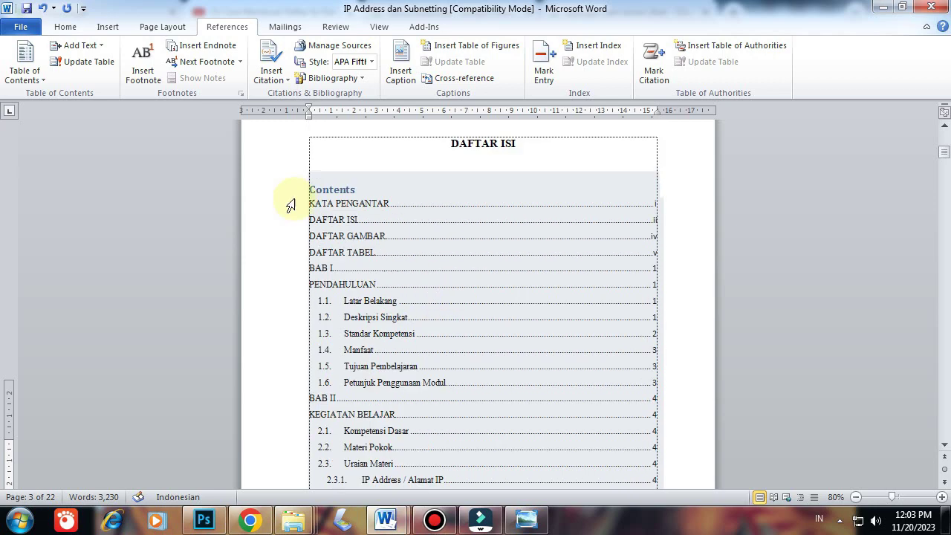
# - Format the whole table of contents in Times New Roman, 12 pt
pyautogui.moveTo(314, 188); pyautogui.dragTo(393, 240)
pyautogui.click(65, 26)
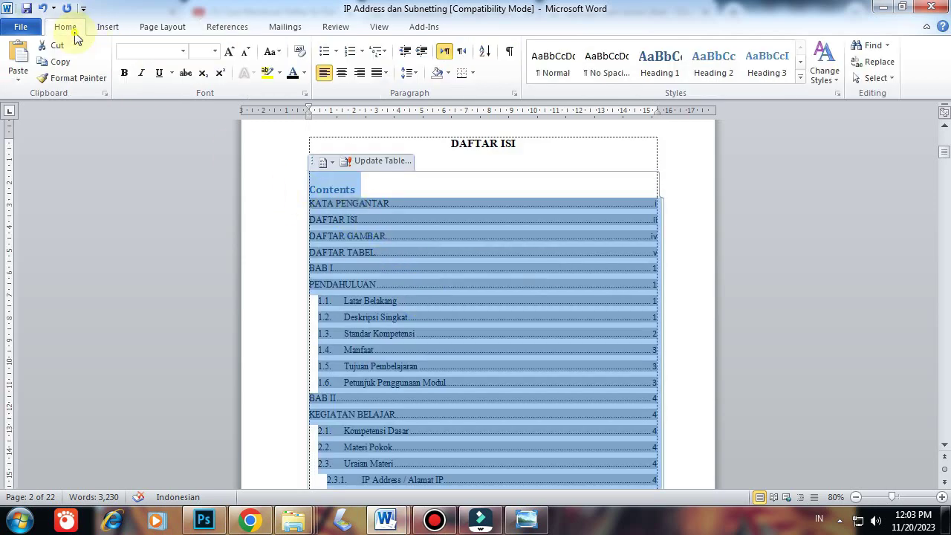
pyautogui.click(182, 51)
pyautogui.click(199, 126)
pyautogui.click(215, 50)
pyautogui.click(194, 117)
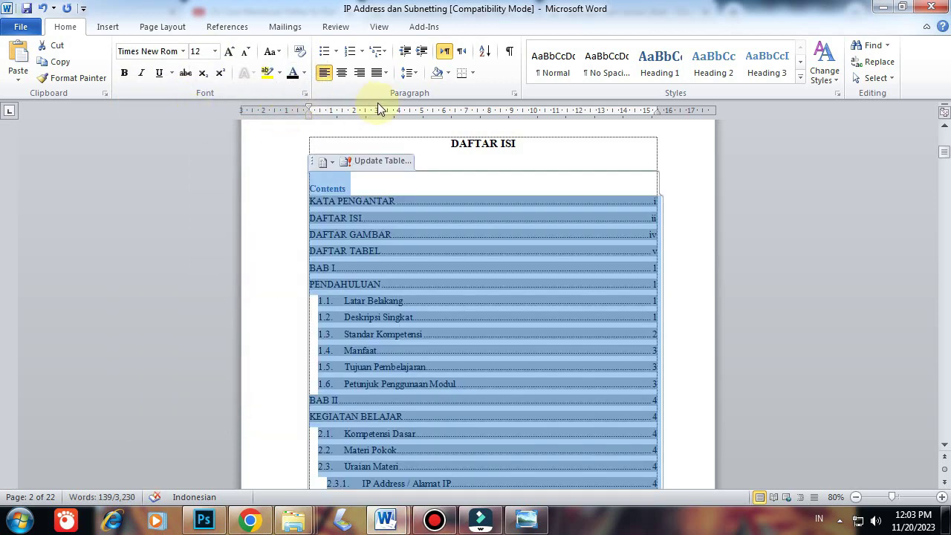
# - Set the table of contents to 1.5 line spacing and remove the space before its paragraphs
pyautogui.click(408, 72)
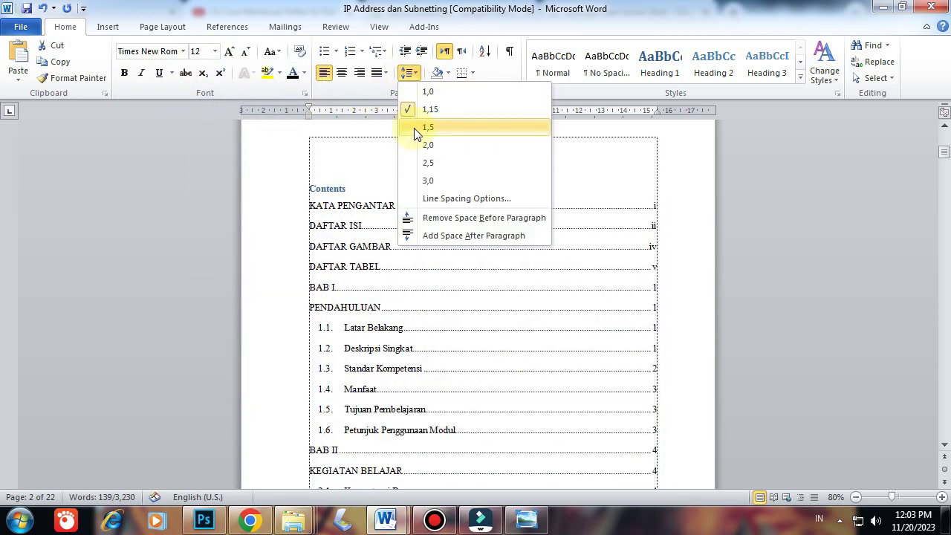
pyautogui.click(416, 130)
pyautogui.click(407, 72)
pyautogui.click(421, 217)
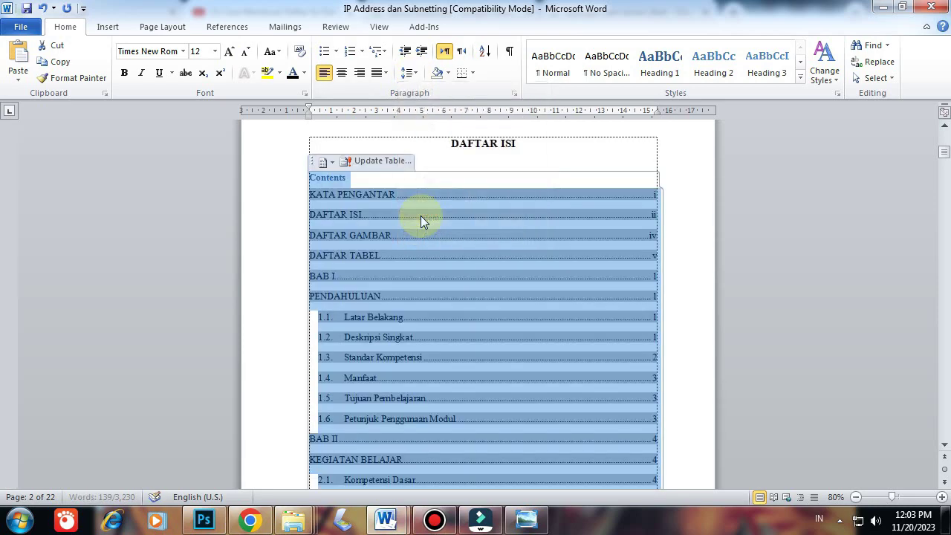
pyautogui.click(420, 215)
pyautogui.scroll(-3, 488, 287)
pyautogui.scroll(4, 679, 287)
pyautogui.click(635, 179)
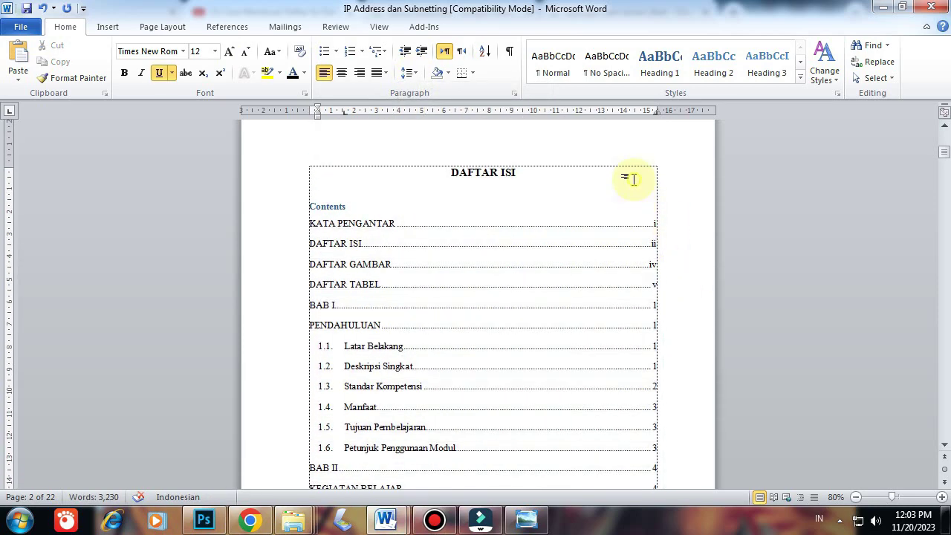
pyautogui.scroll(-1, 632, 184)
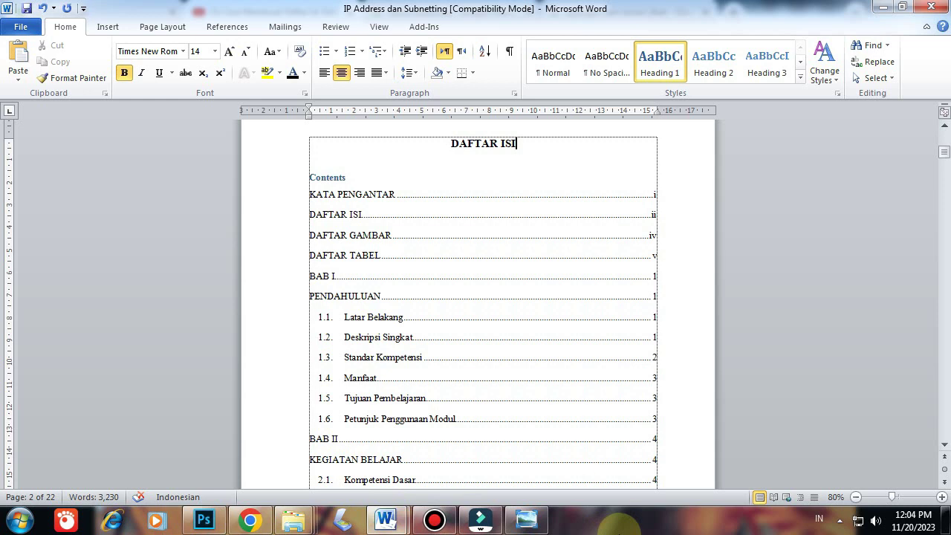
# - Delete the Contents title above the table of contents entries
pyautogui.click(369, 193)
pyautogui.click(352, 184)
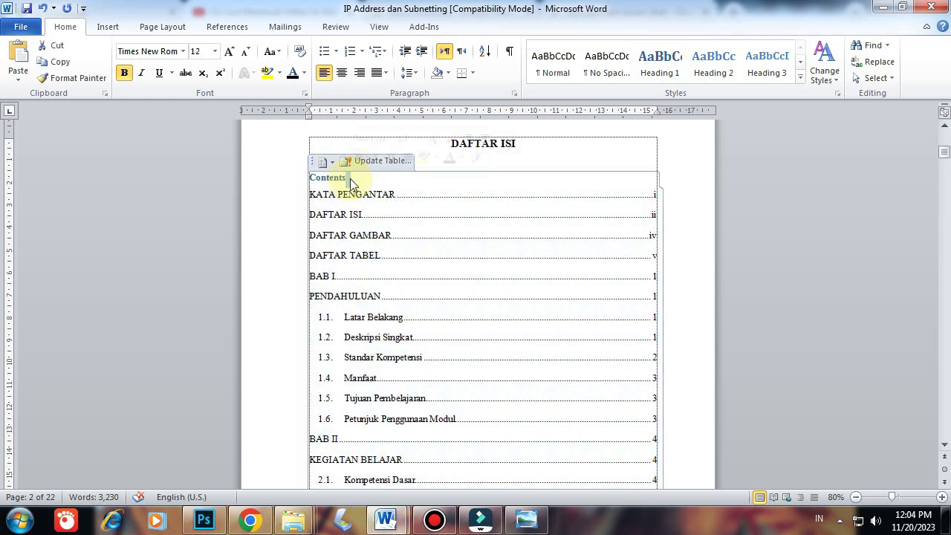
pyautogui.press('BackSpace')
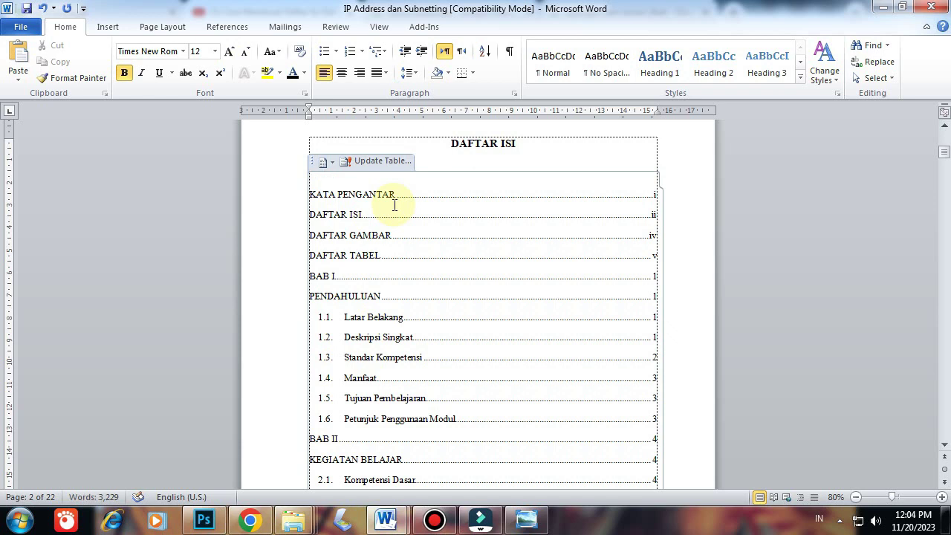
pyautogui.click(502, 162)
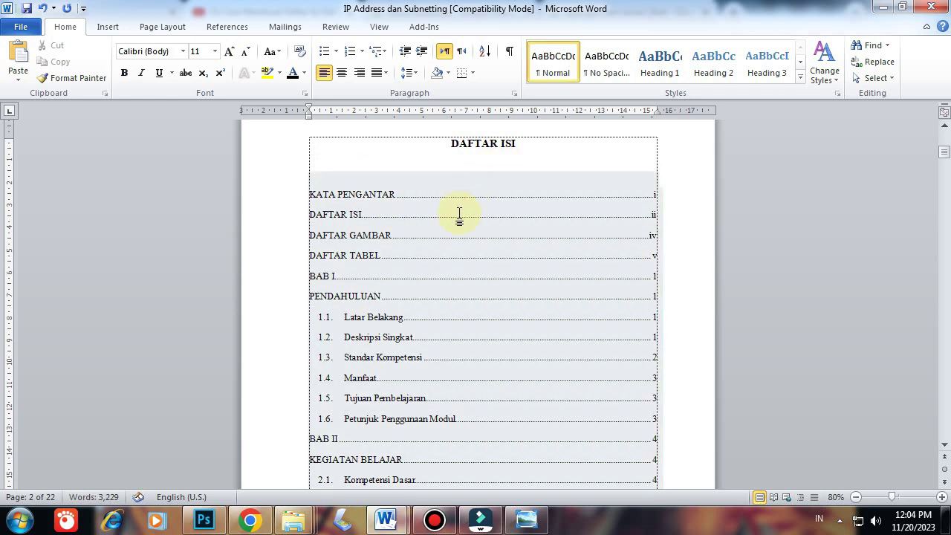
# - Replace the paragraph break between BAB I and PENDAHULUAN with a line break so they form one centered heading
pyautogui.scroll(-3, 389, 408)
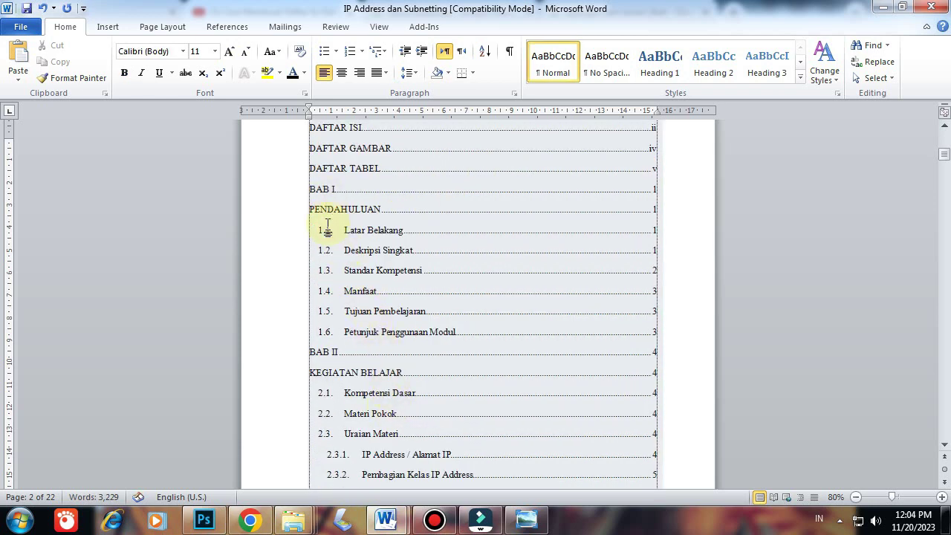
pyautogui.click(382, 199)
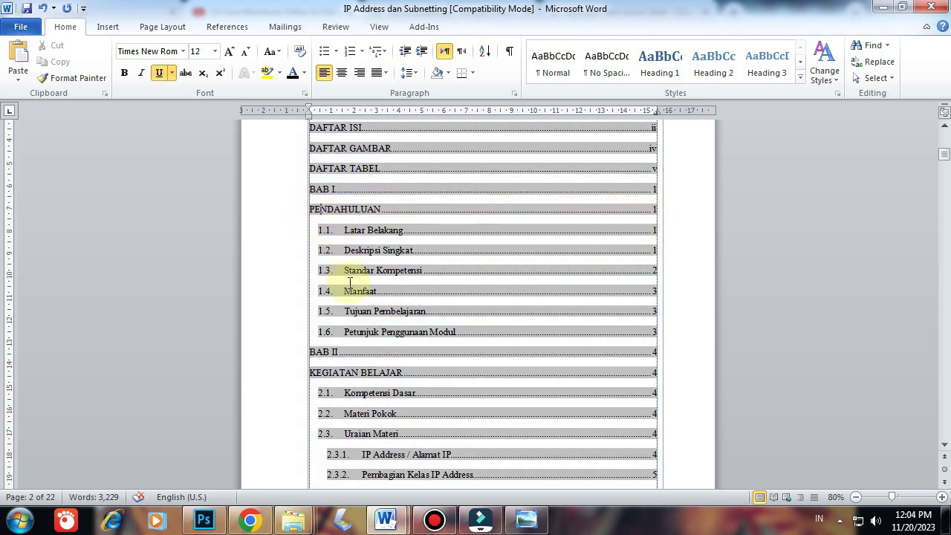
pyautogui.scroll(-5, 327, 290)
pyautogui.scroll(-15, 748, 327)
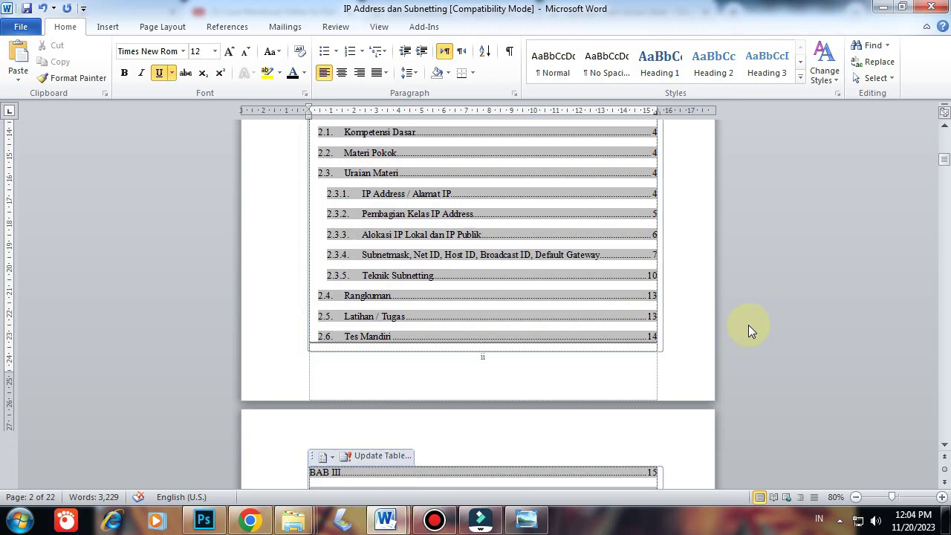
pyautogui.scroll(-20, 685, 341)
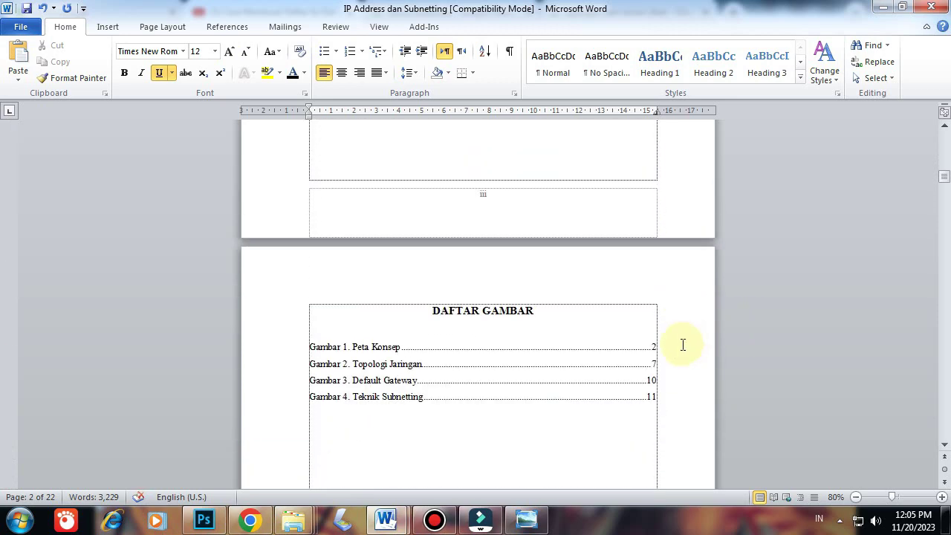
pyautogui.scroll(-20, 573, 431)
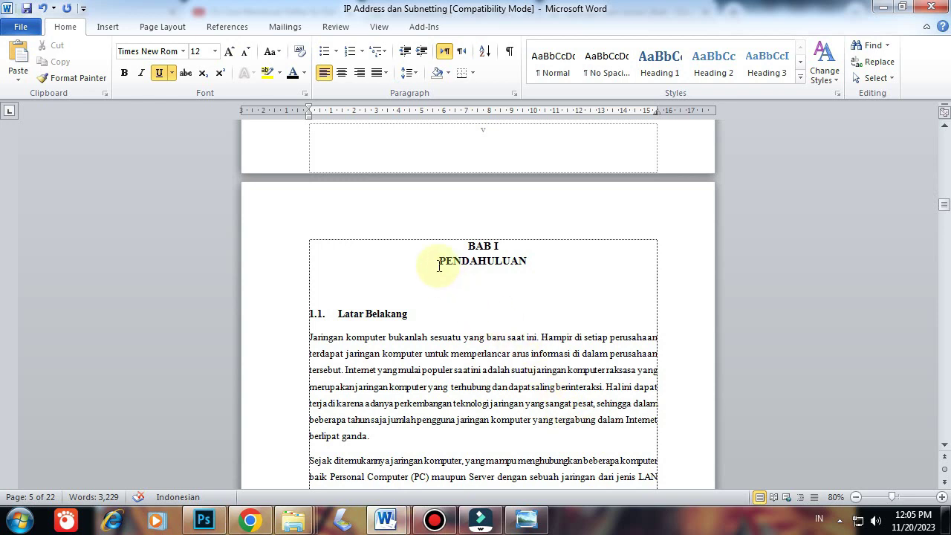
pyautogui.click(439, 266)
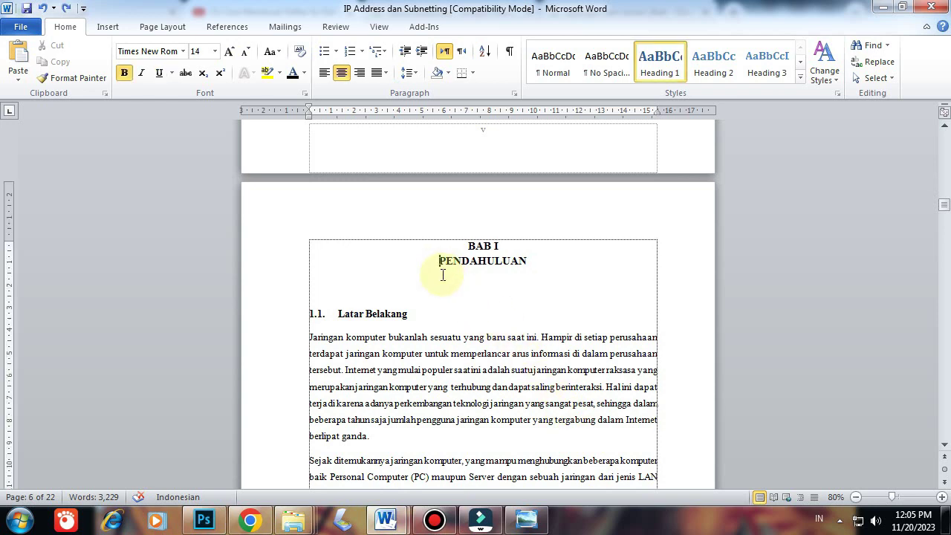
pyautogui.hotkey('ctrl', 'l')
pyautogui.press('BackSpace')
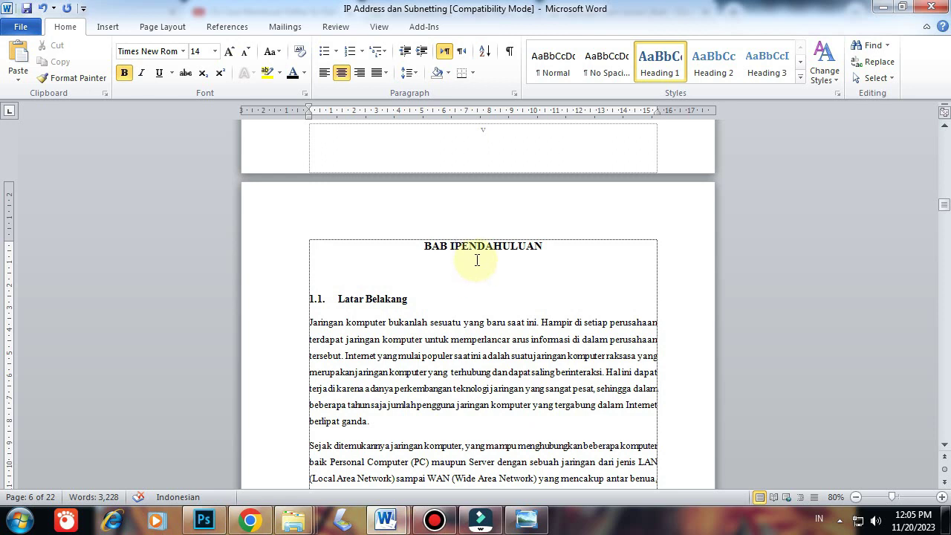
pyautogui.press('Return')
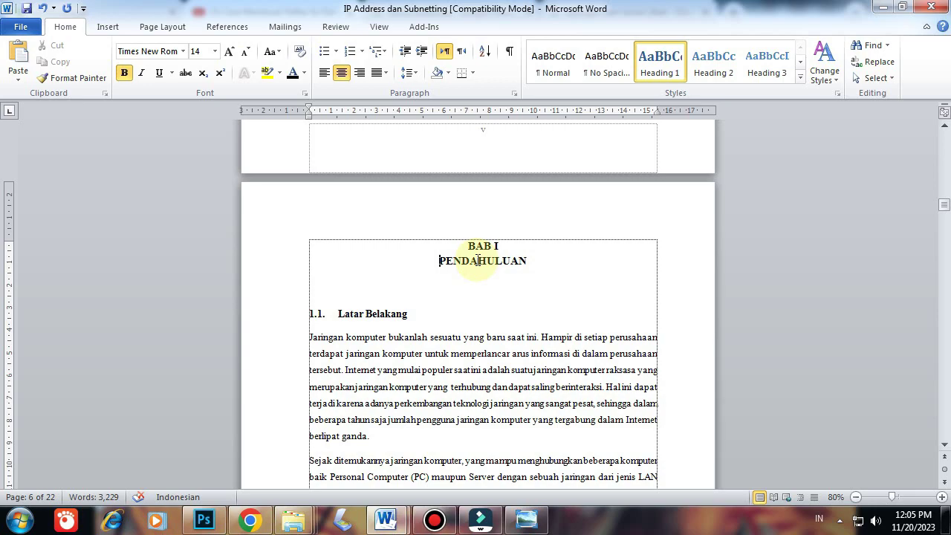
# - Replace the paragraph break between BAB II and KEGIATAN BELAJAR with a line break
pyautogui.scroll(-20, 477, 260)
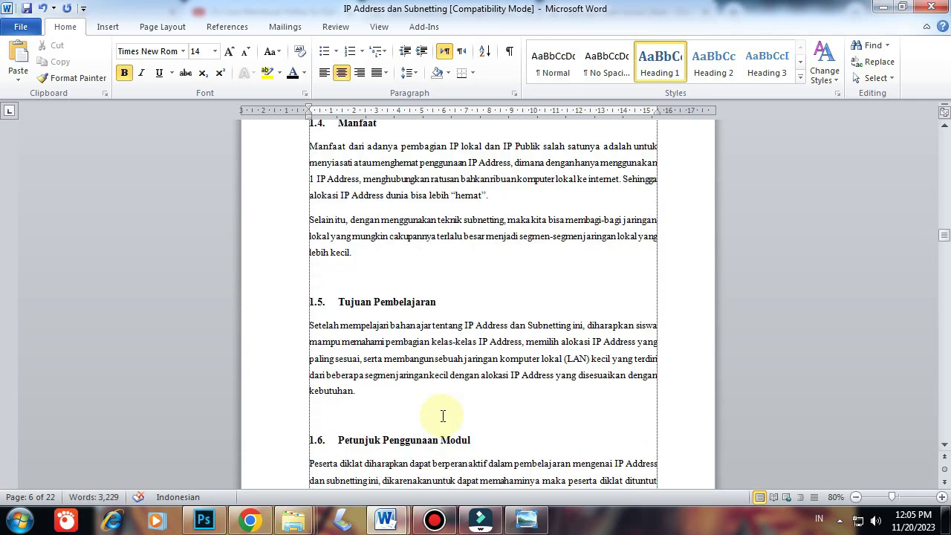
pyautogui.scroll(-15, 443, 416)
pyautogui.click(423, 266)
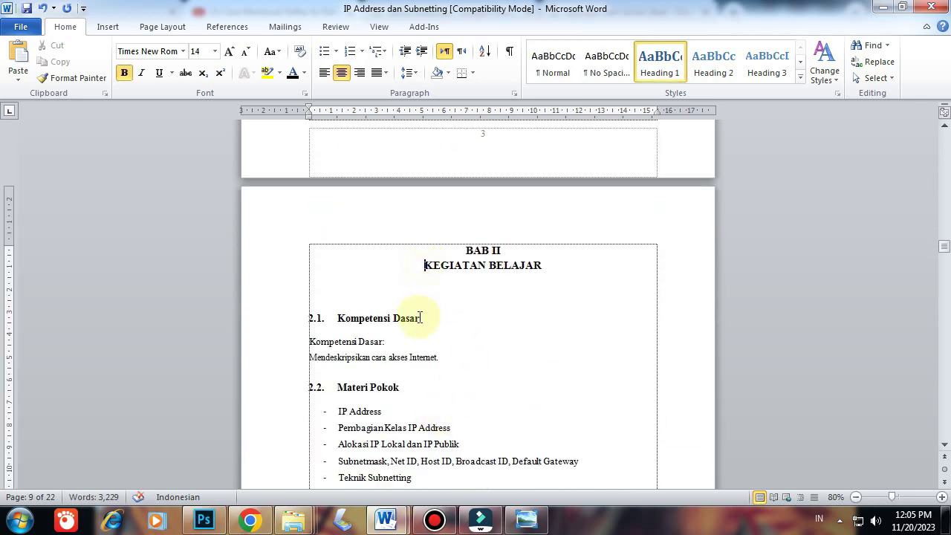
pyautogui.press('BackSpace')
pyautogui.press('Return')
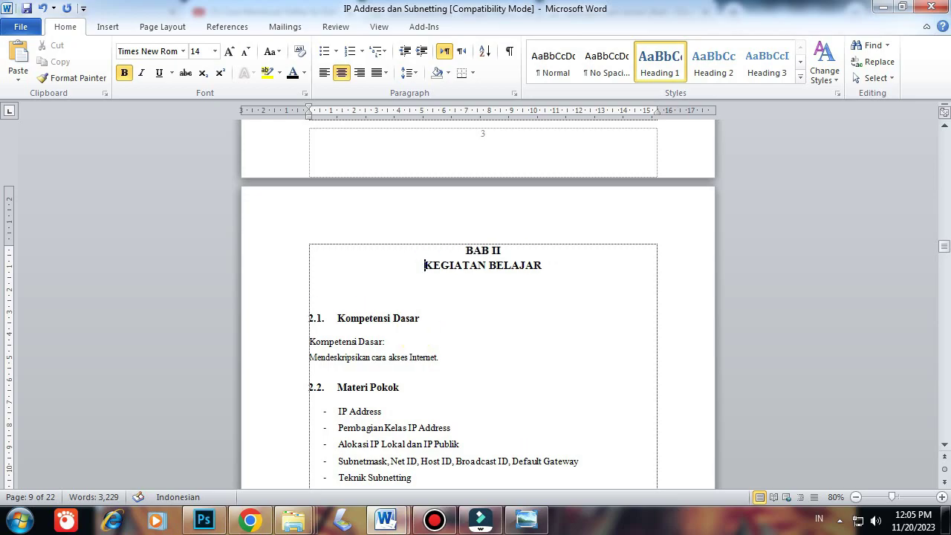
# - Replace the paragraph break between BAB III and EVALUASI with a line break, keeping the heading centered
pyautogui.scroll(-20, 460, 349)
pyautogui.scroll(-20, 496, 373)
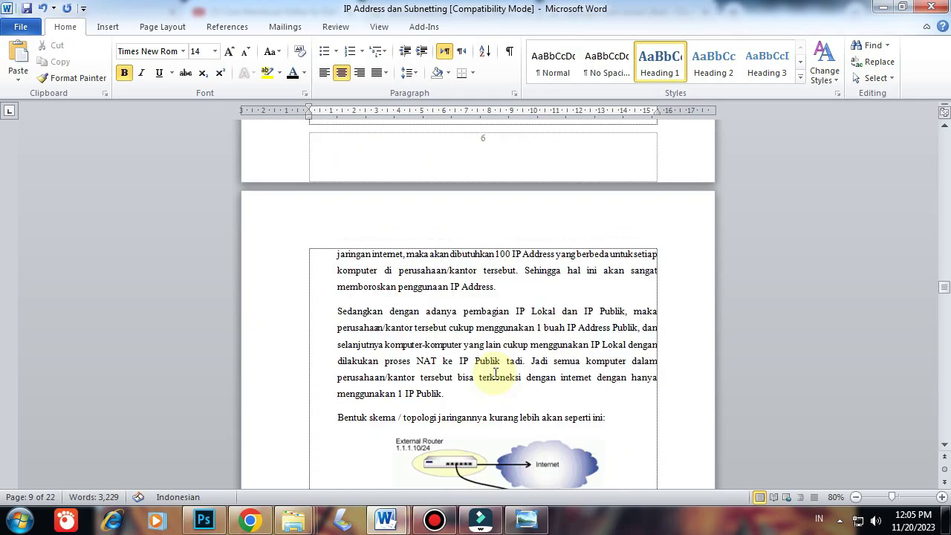
pyautogui.scroll(-20, 495, 373)
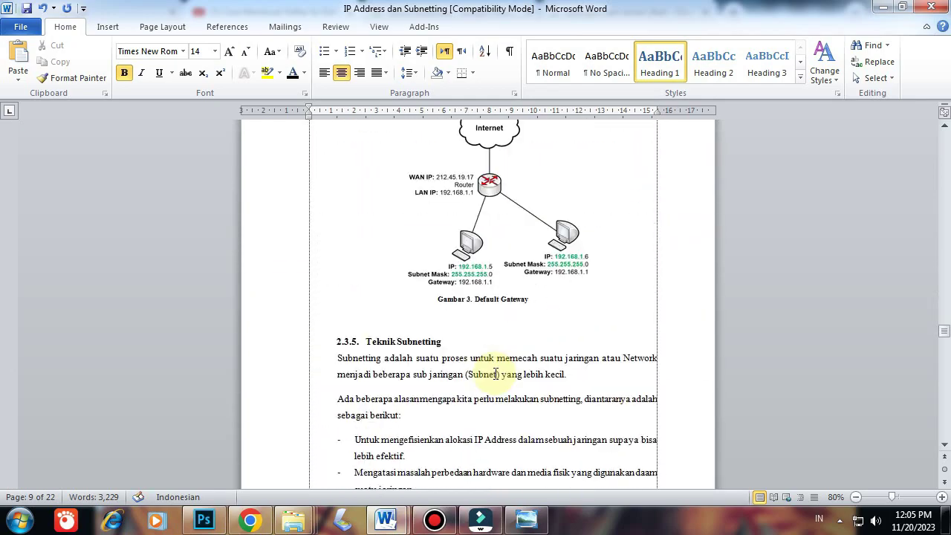
pyautogui.scroll(-20, 495, 373)
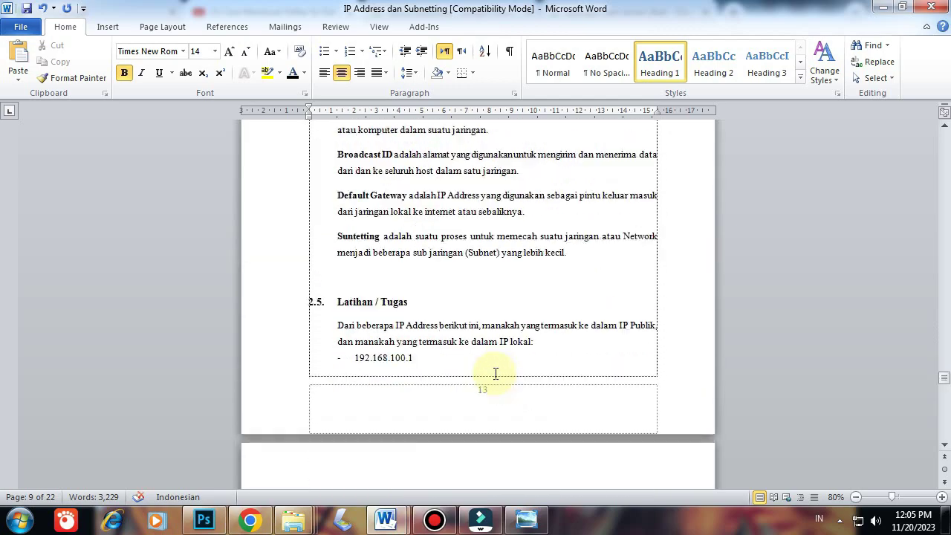
pyautogui.click(446, 219)
pyautogui.press('BackSpace')
pyautogui.press('BackSpace')
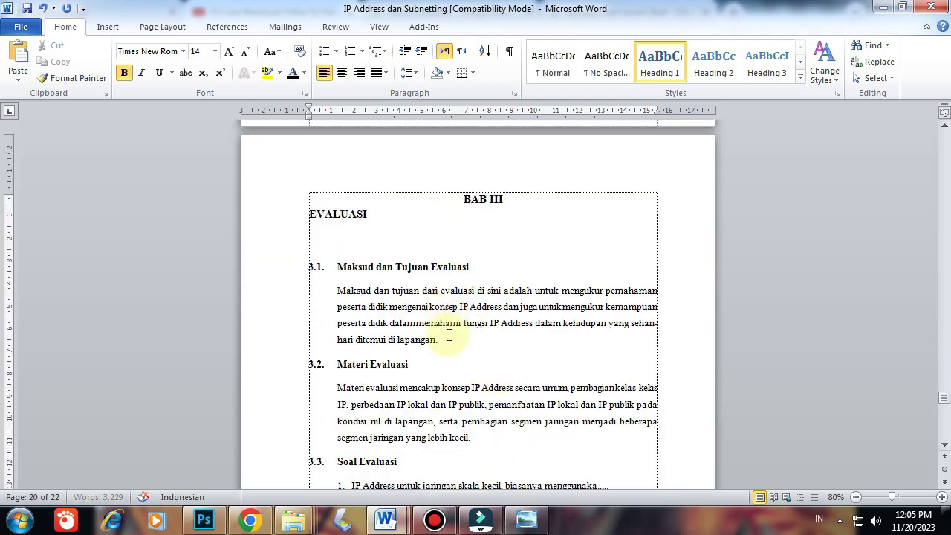
pyautogui.press('Return')
# - Replace the paragraph break between BAB IV and PENUTUP with a line break and return to the table of contents
pyautogui.scroll(-12, 464, 364)
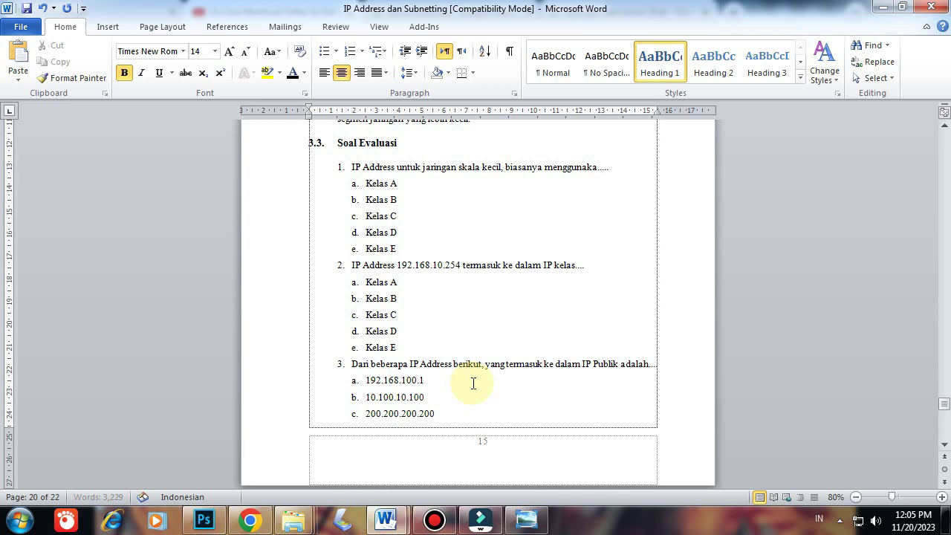
pyautogui.click(456, 236)
pyautogui.press('BackSpace')
pyautogui.press('BackSpace')
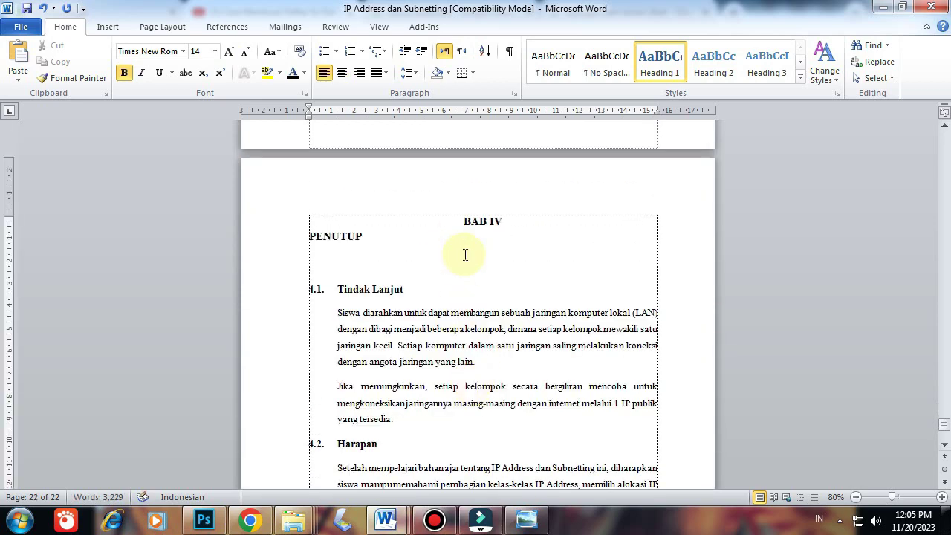
pyautogui.press('Return')
pyautogui.scroll(-8, 484, 260)
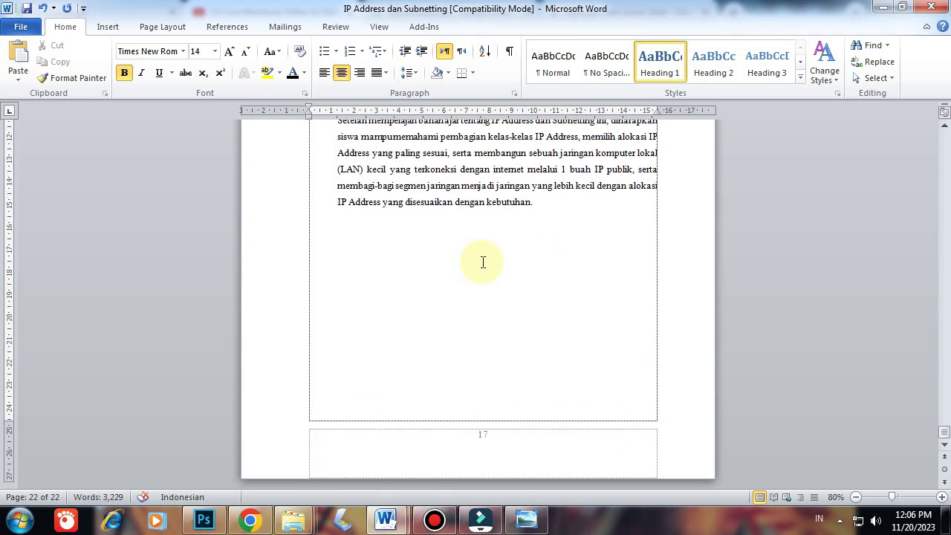
pyautogui.moveTo(944, 437); pyautogui.dragTo(944, 152)
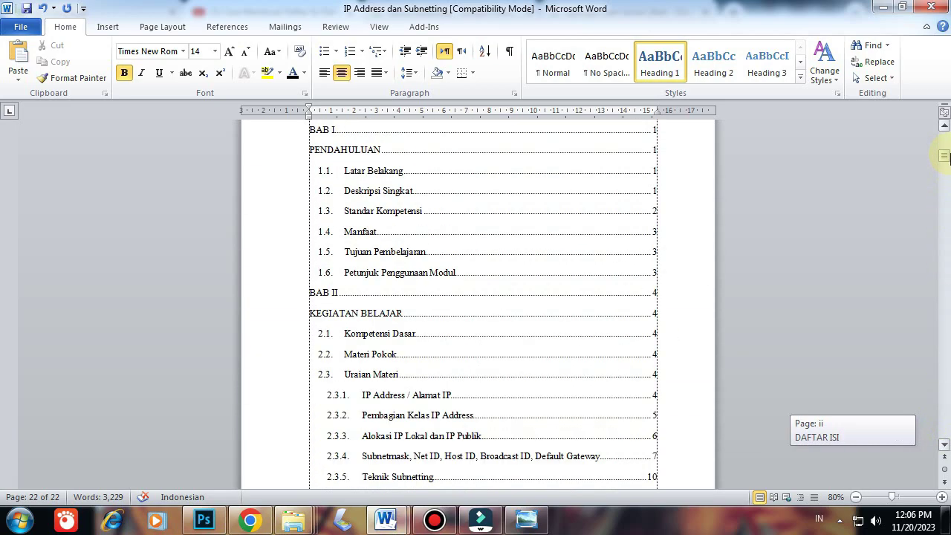
# - Update the entire table of contents under DAFTAR ISI, including its heading entries and page numbers, and check the chapter entries
pyautogui.scroll(3, 701, 297)
pyautogui.scroll(4, 701, 309)
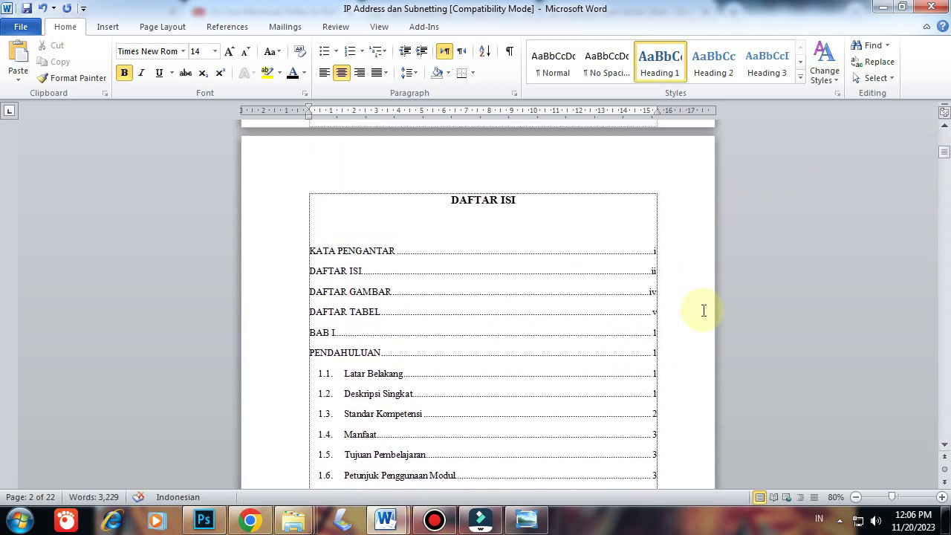
pyautogui.click(581, 392)
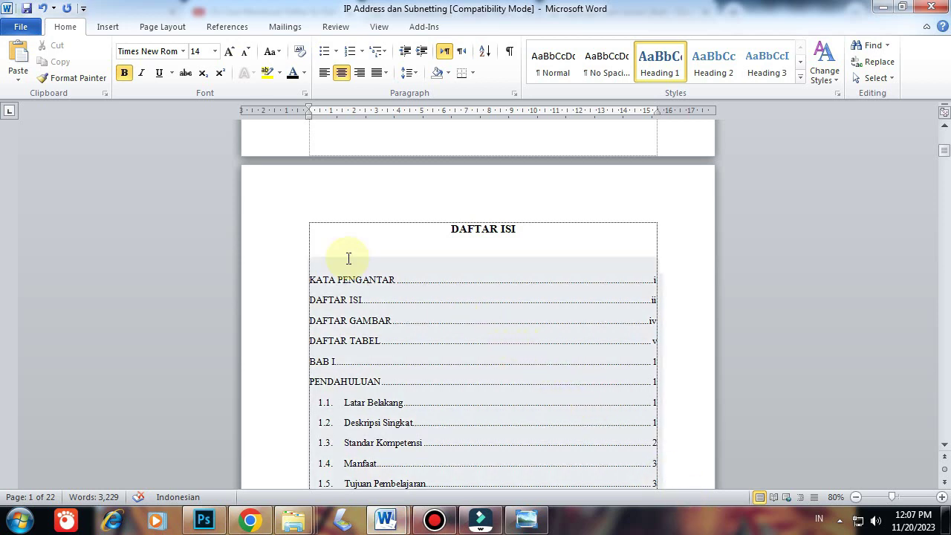
pyautogui.click(425, 301)
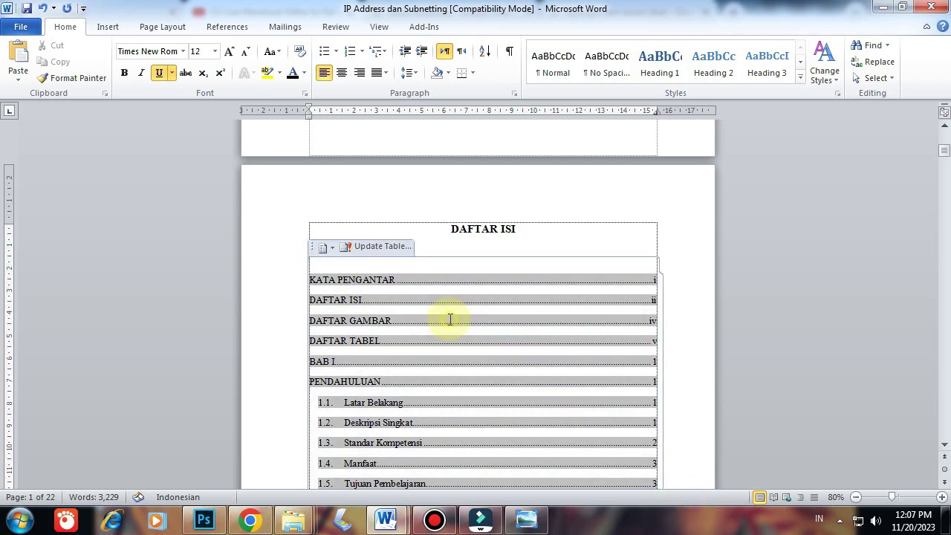
pyautogui.click(387, 247)
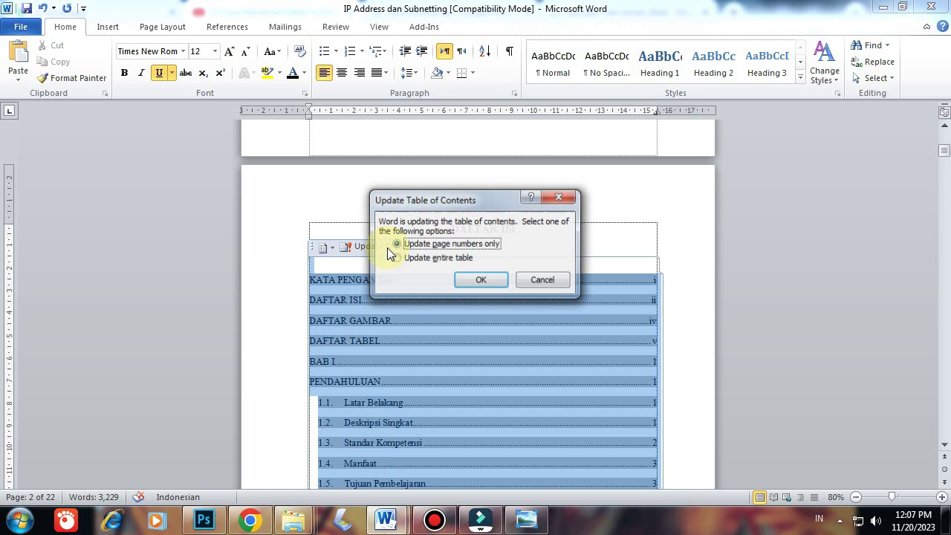
pyautogui.click(394, 258)
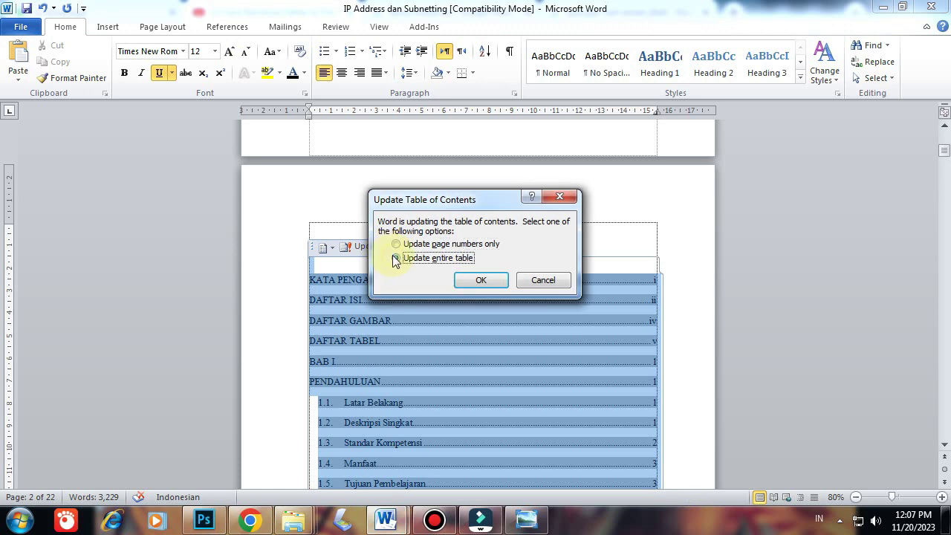
pyautogui.click(475, 281)
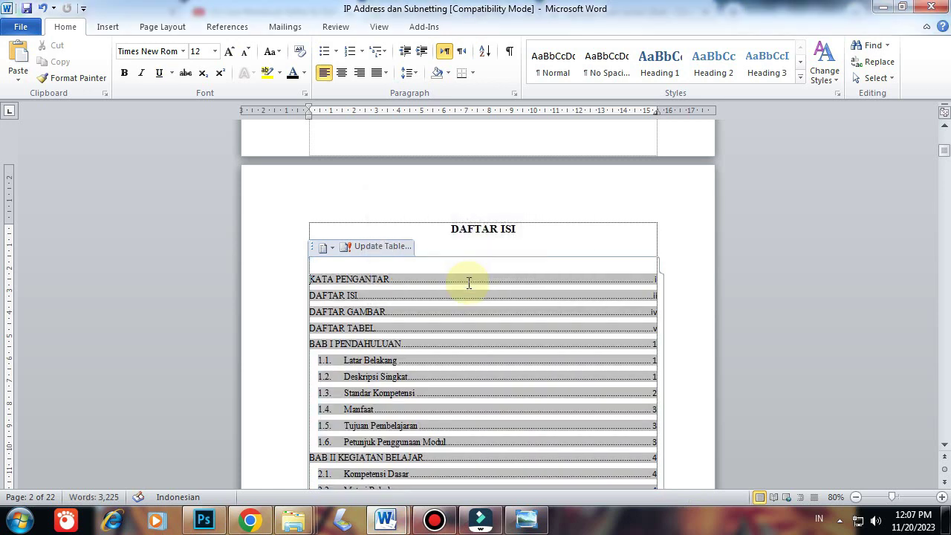
pyautogui.click(420, 344)
pyautogui.scroll(-5, 423, 335)
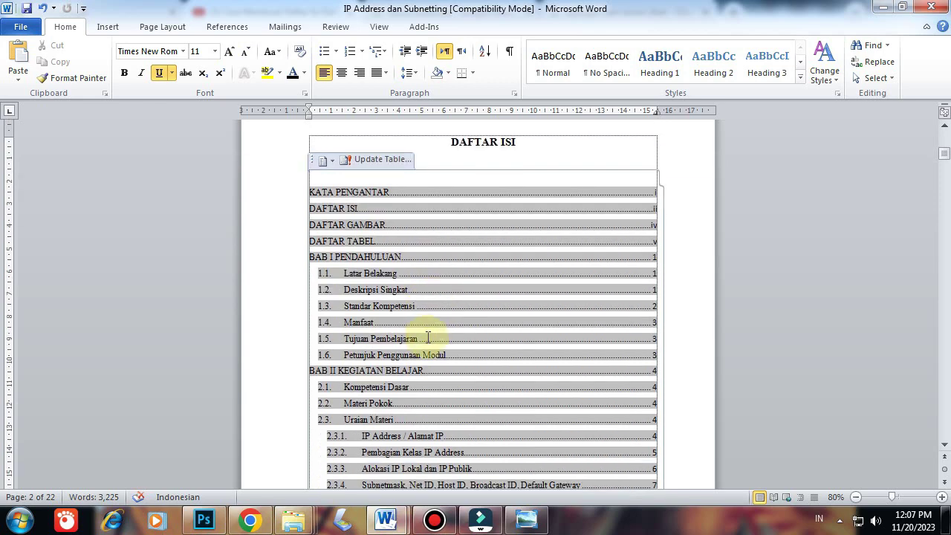
pyautogui.scroll(-5, 341, 275)
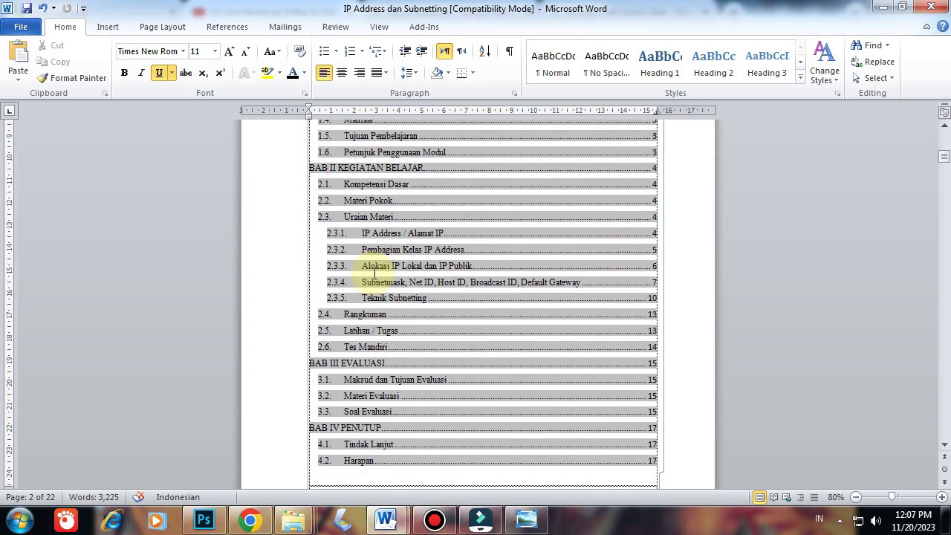
pyautogui.scroll(-5, 372, 286)
pyautogui.scroll(8, 372, 285)
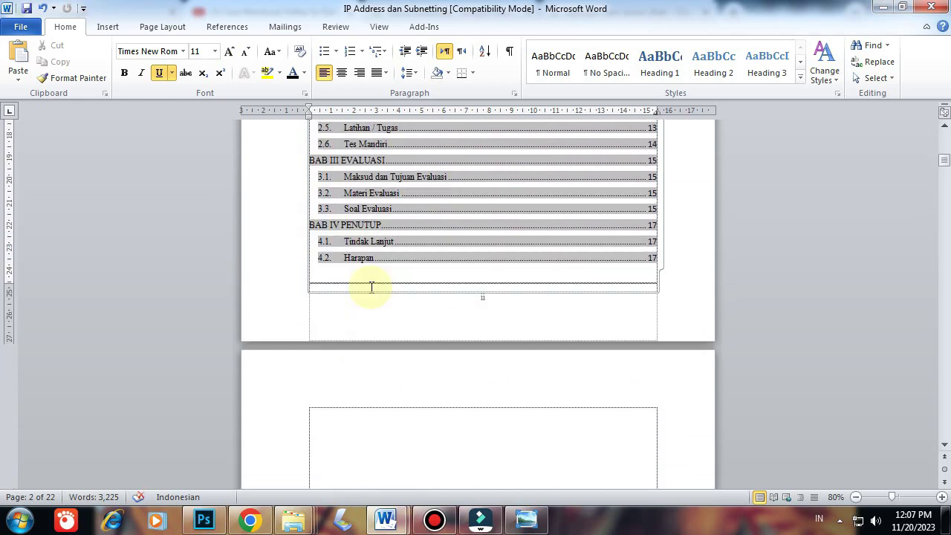